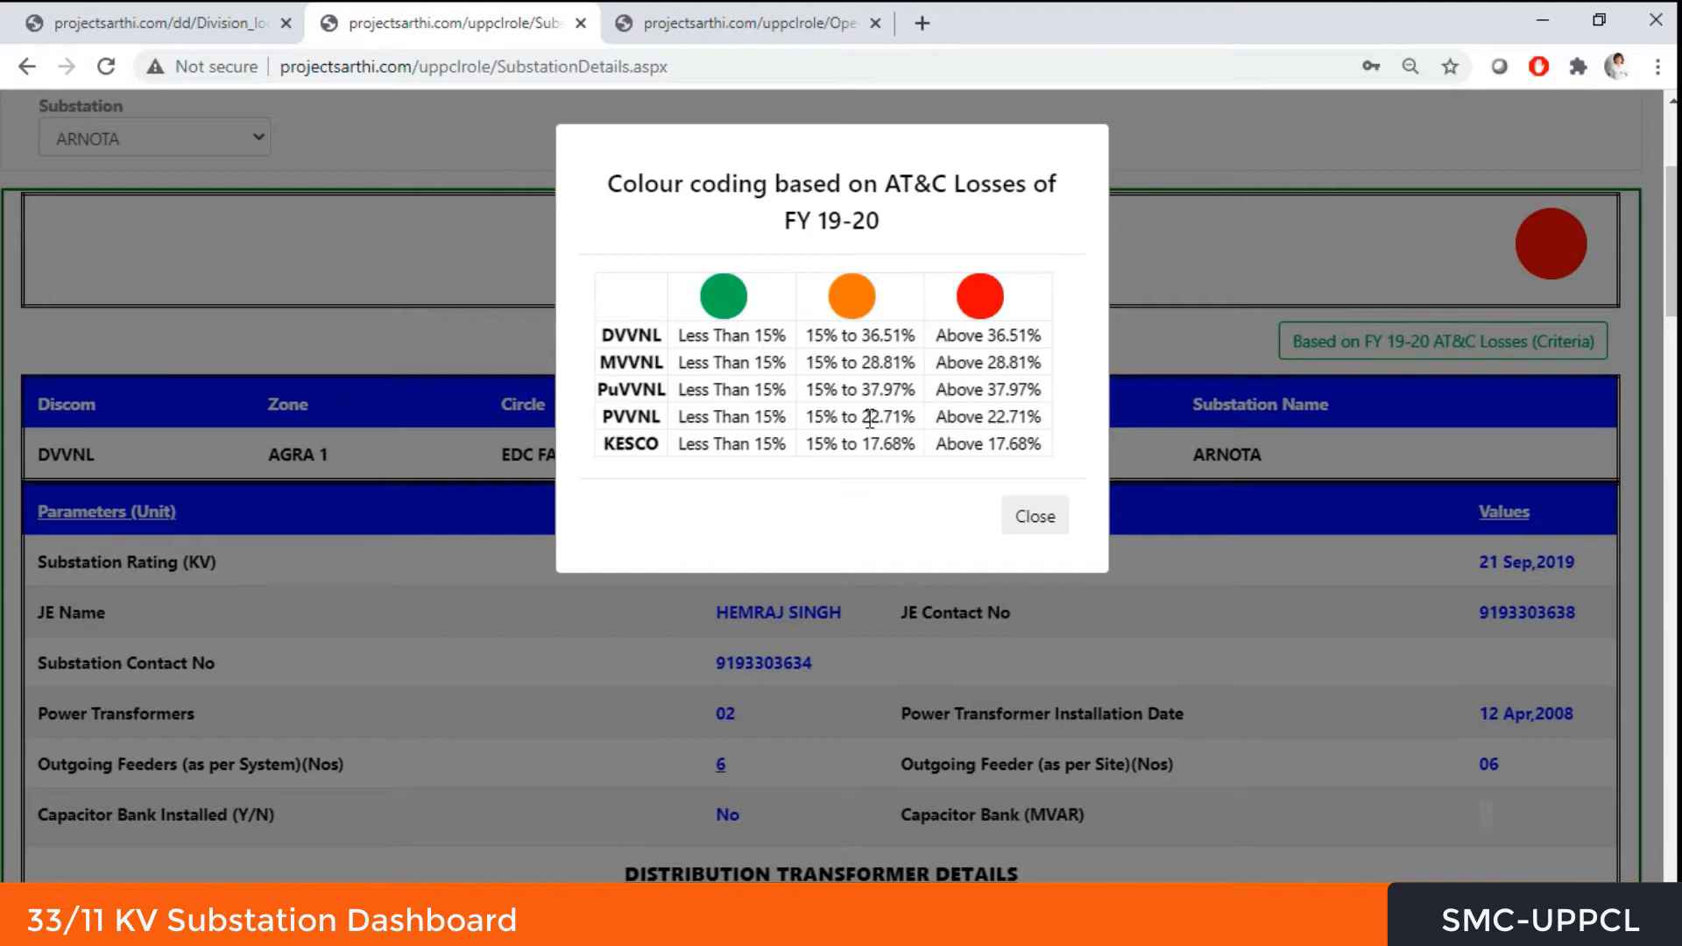
Step: Close the AT&C loss colour-coding criteria and review ARNOTA's general parameters, including the substation contact number
click(1027, 515)
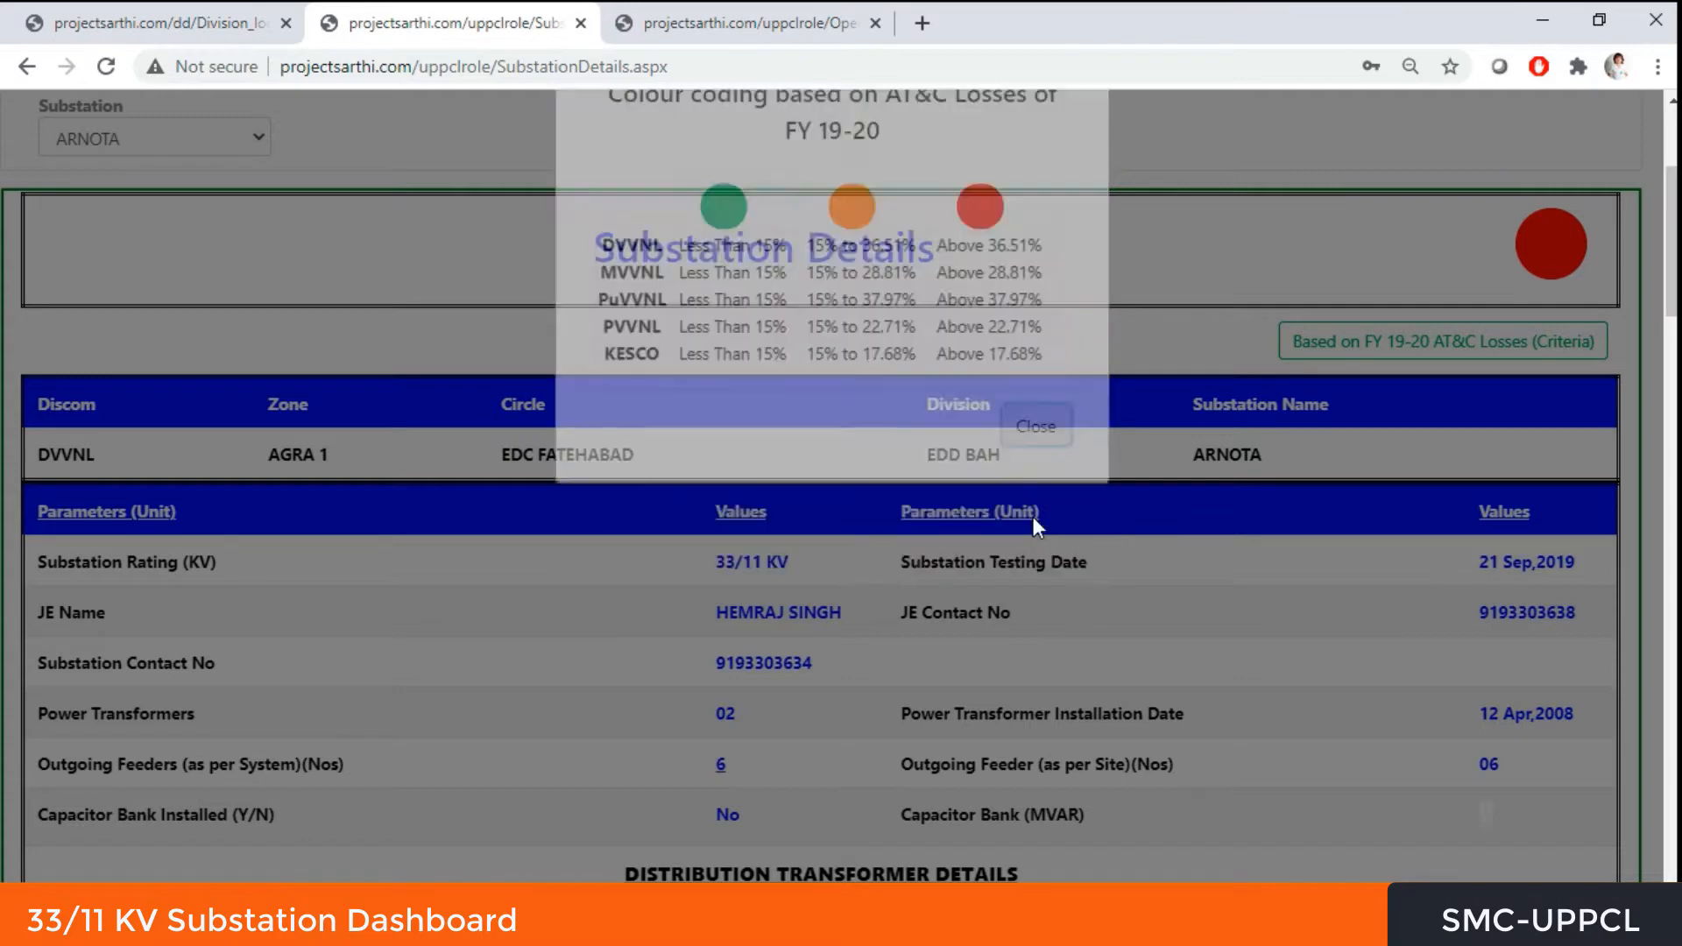
drag(1671, 242, 1670, 283)
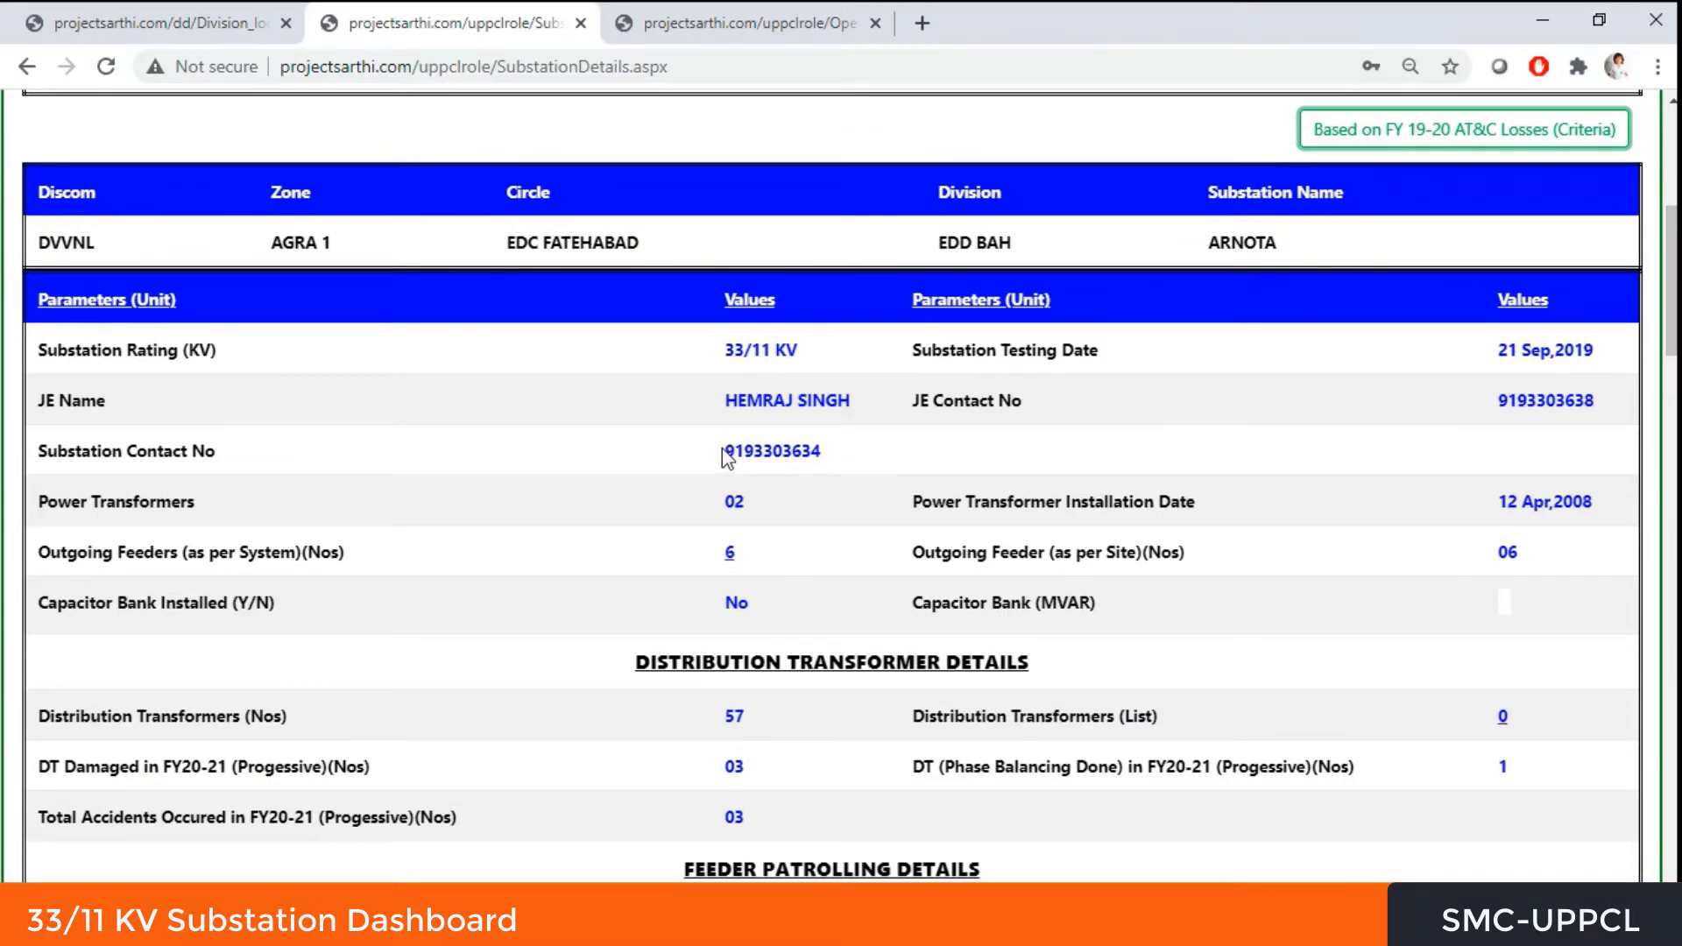
drag(723, 451, 828, 451)
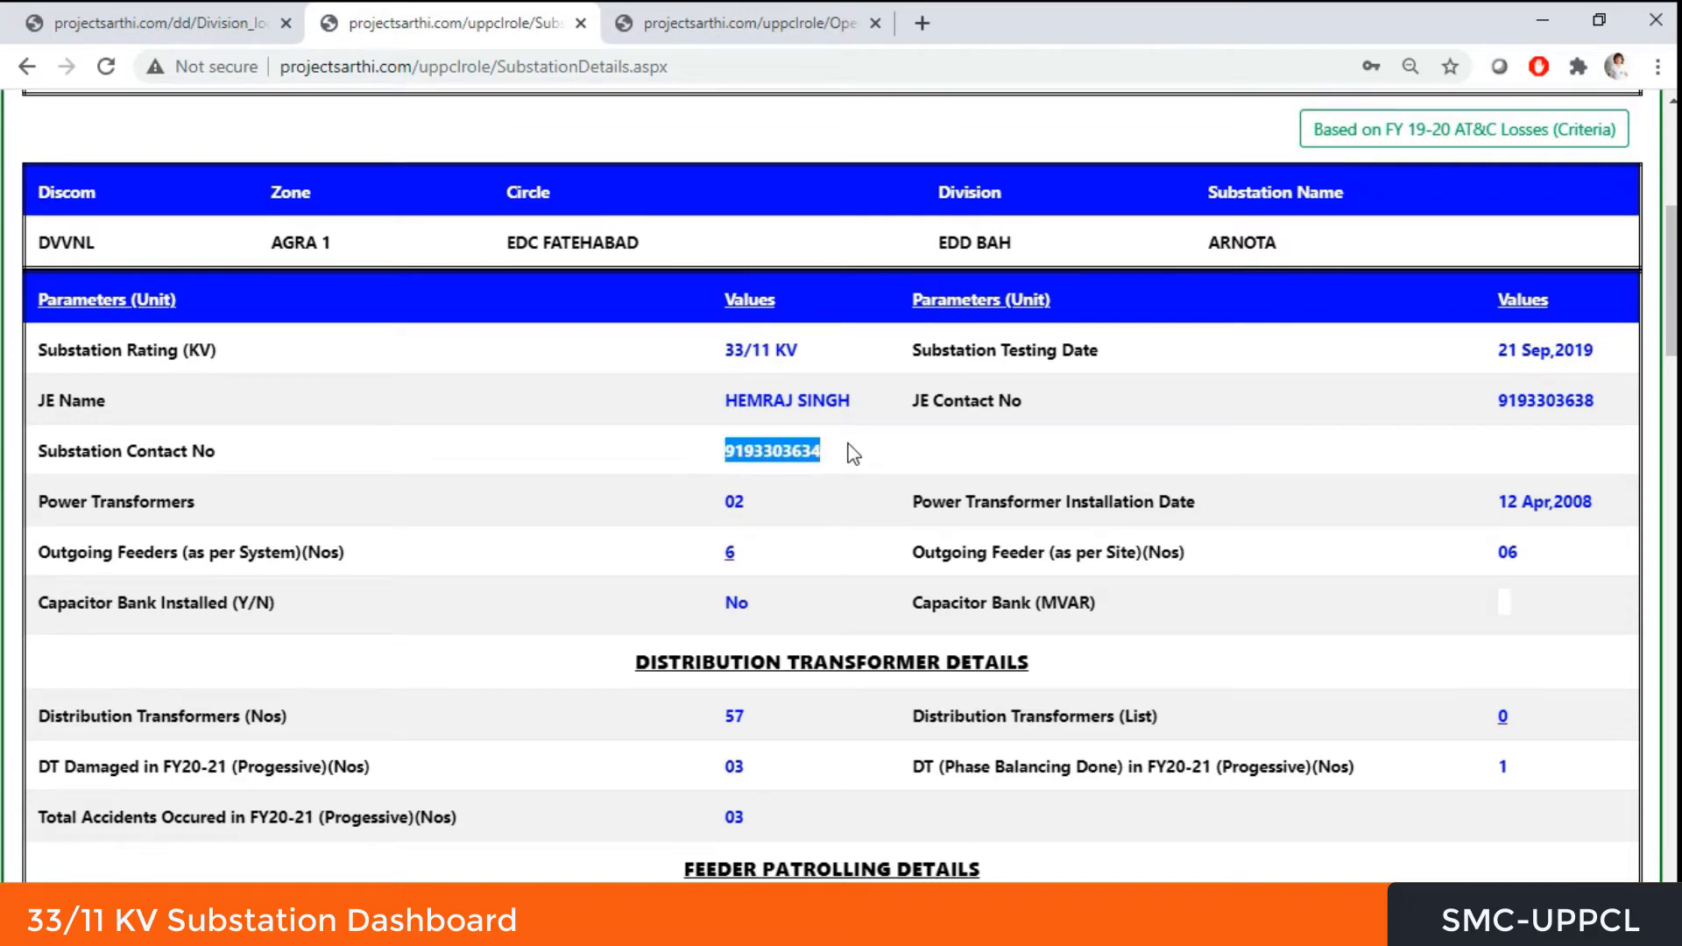
click(1016, 433)
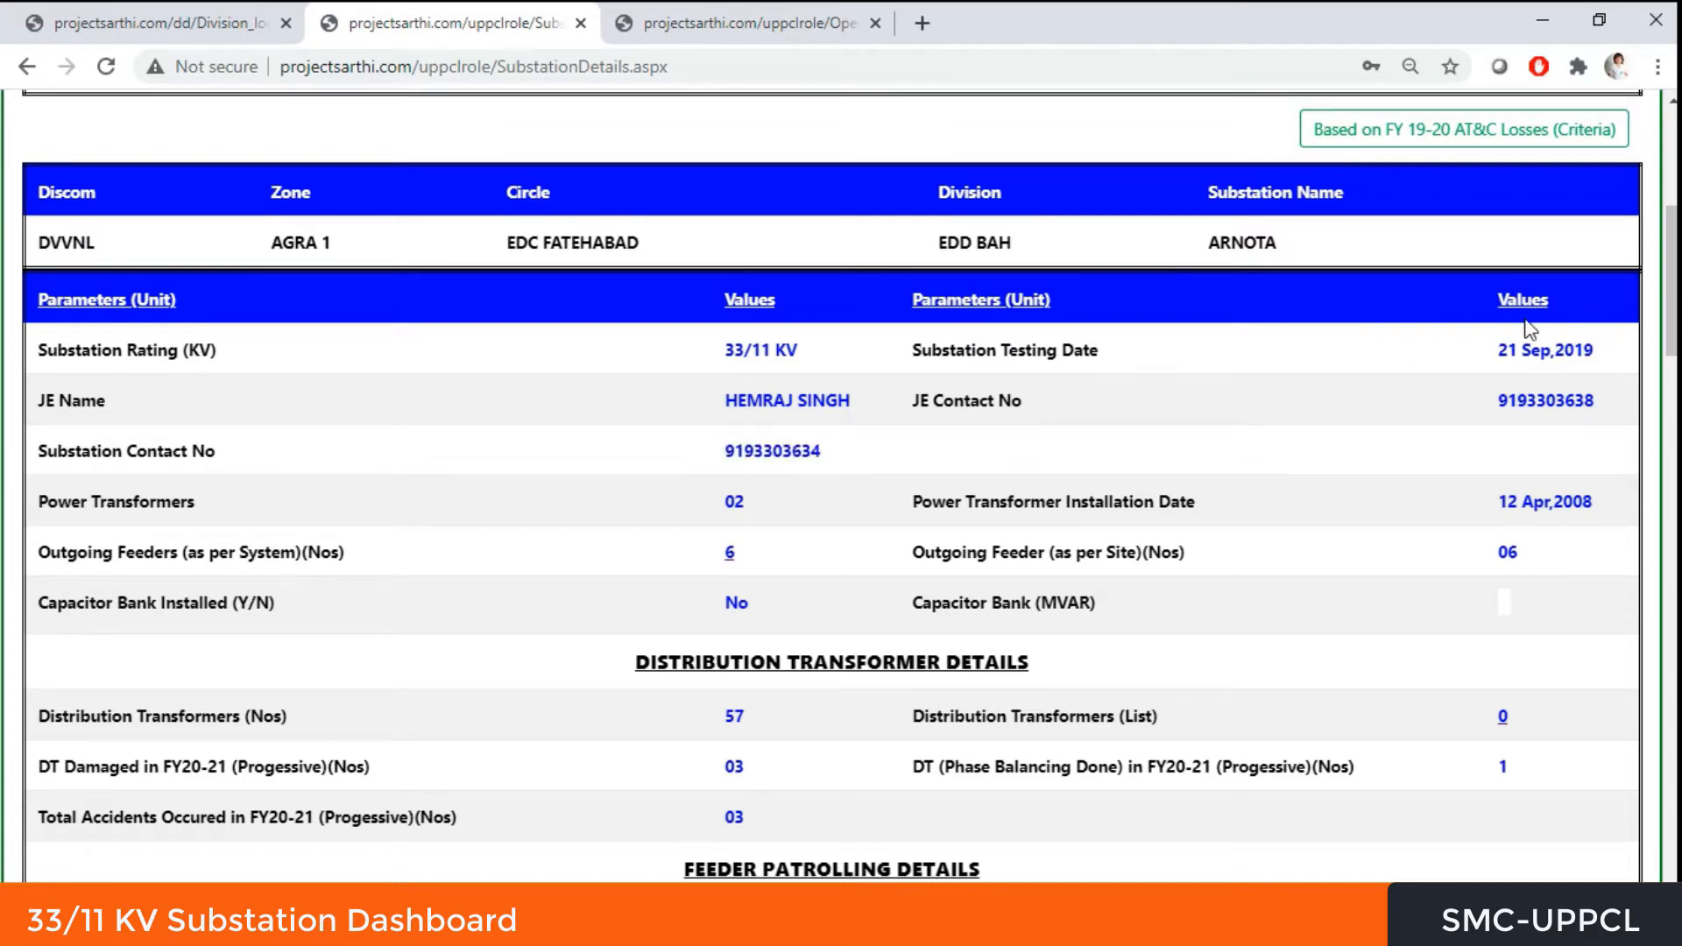
Step: Open the list of outgoing feeders as per system, examine all its columns, and return to the substation details
drag(1669, 300, 1669, 349)
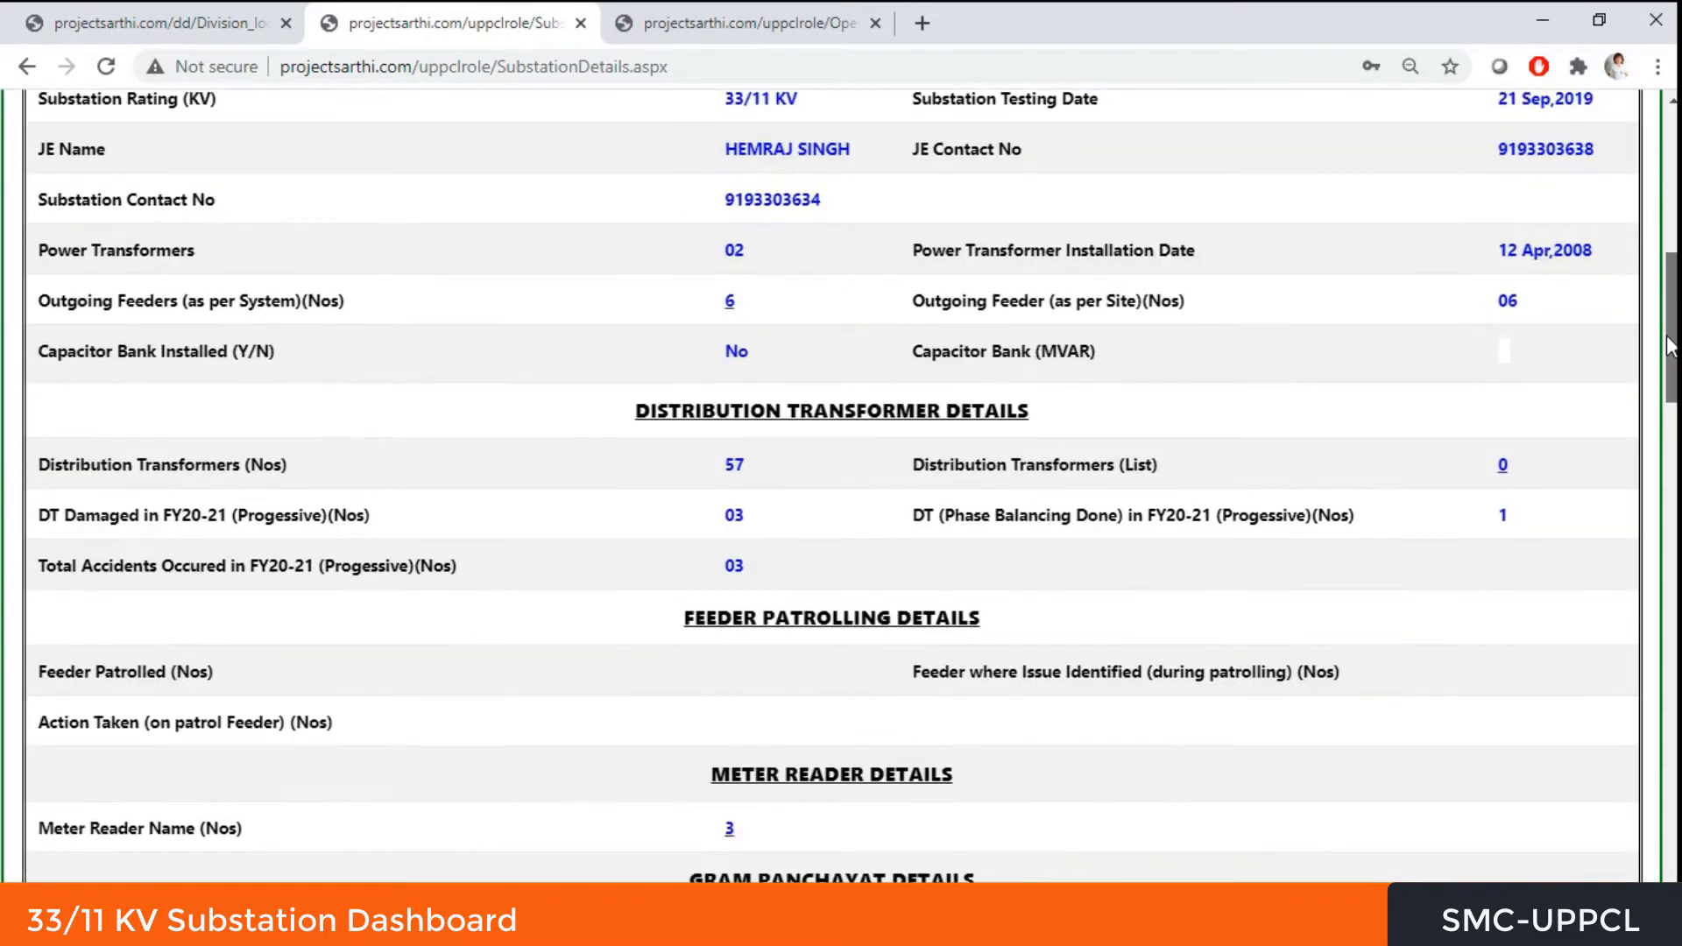
click(731, 302)
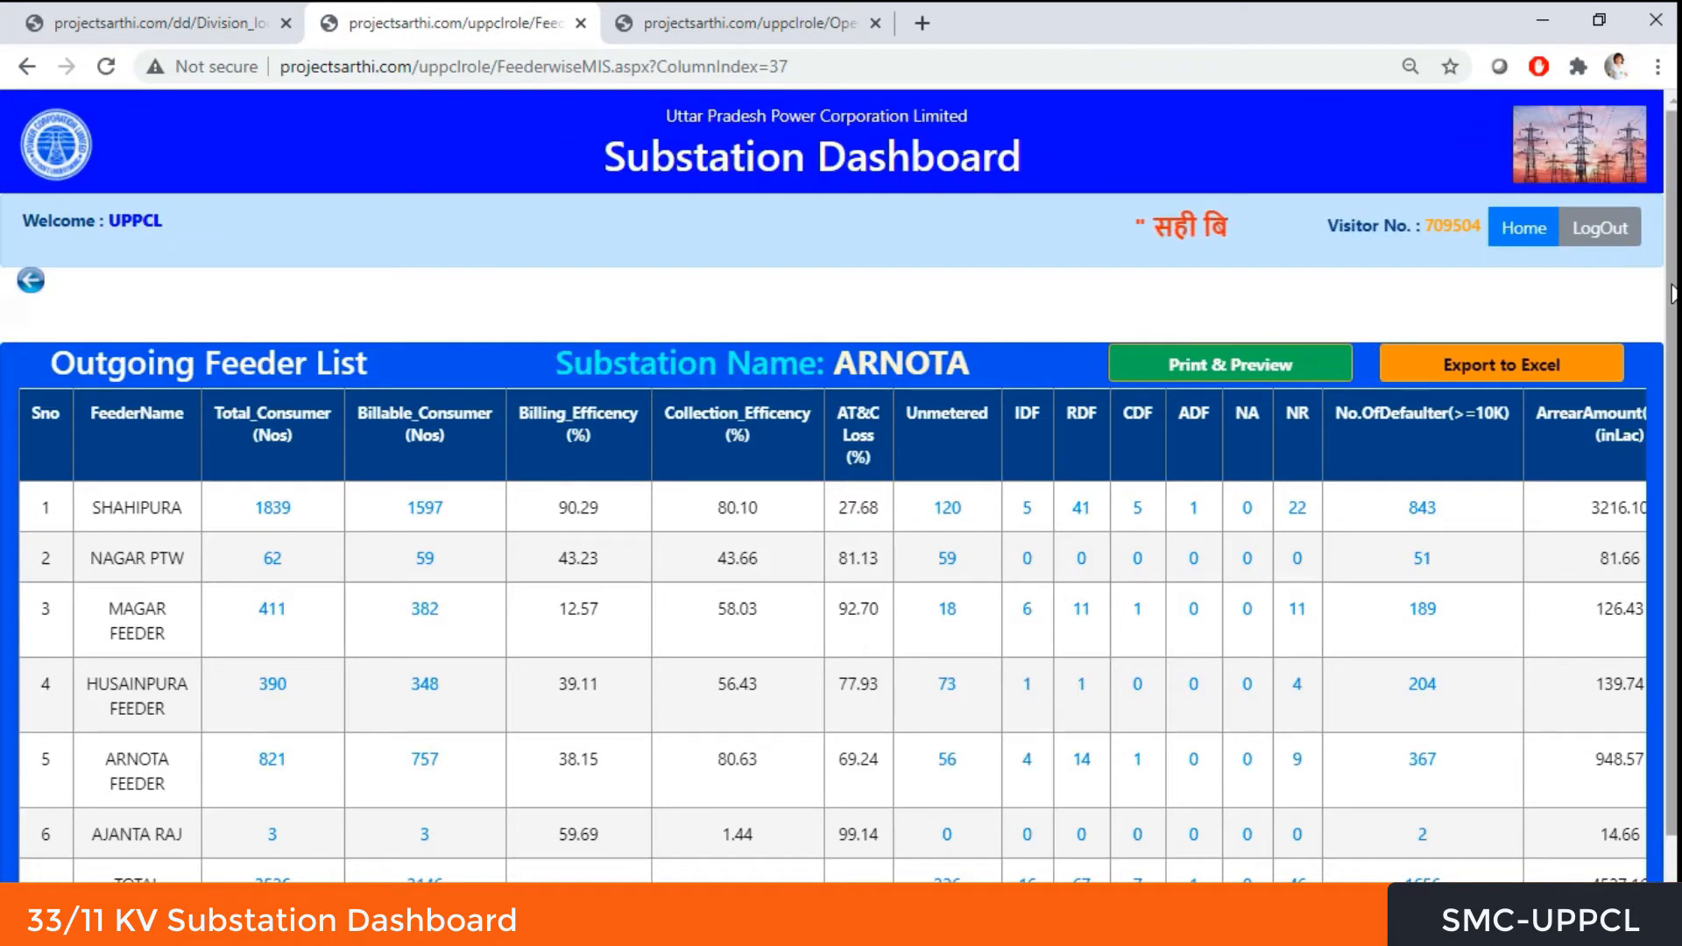
scroll(1671, 293, down, 1)
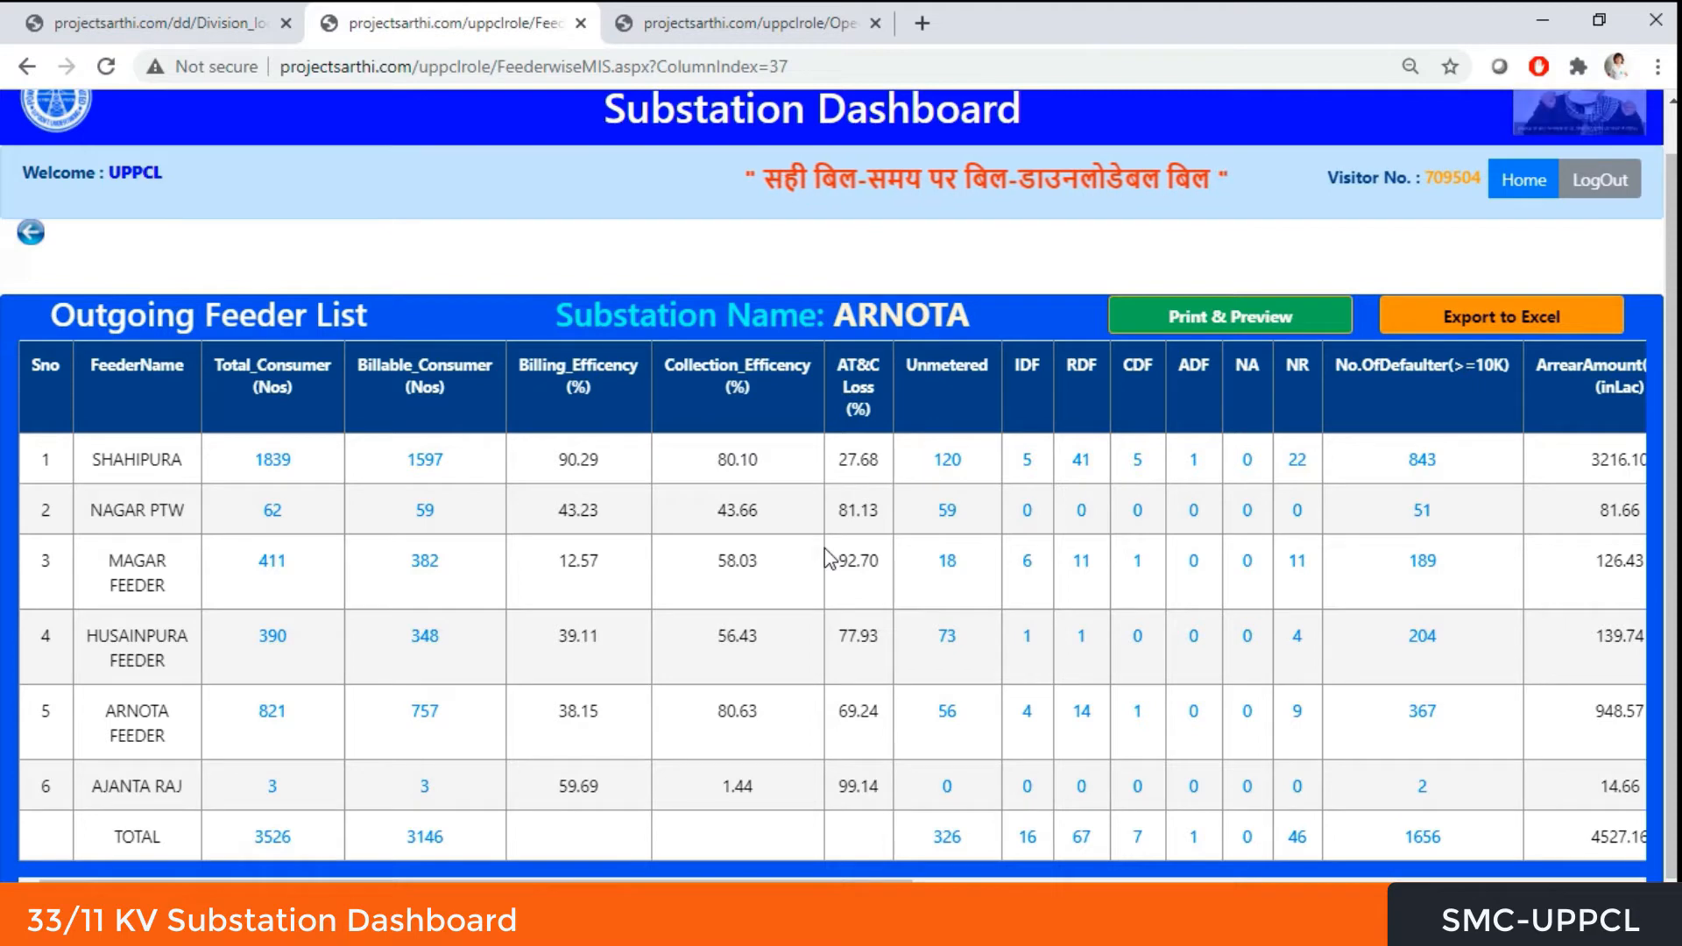
scroll(827, 558, right, 5)
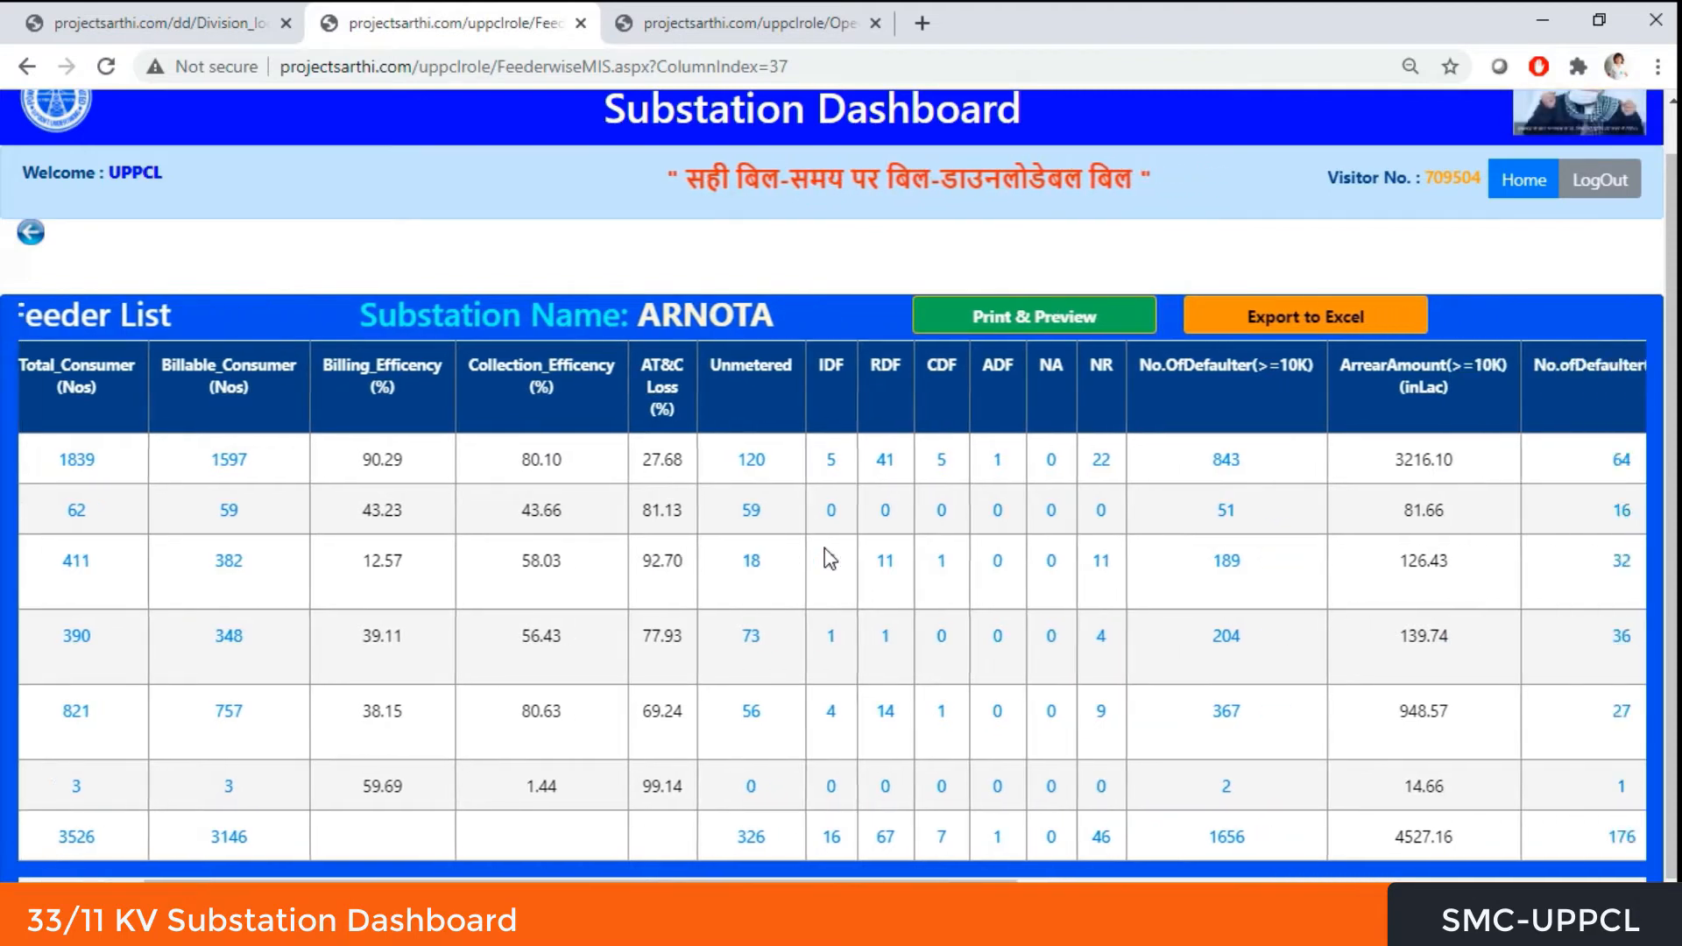
scroll(827, 558, right, 4)
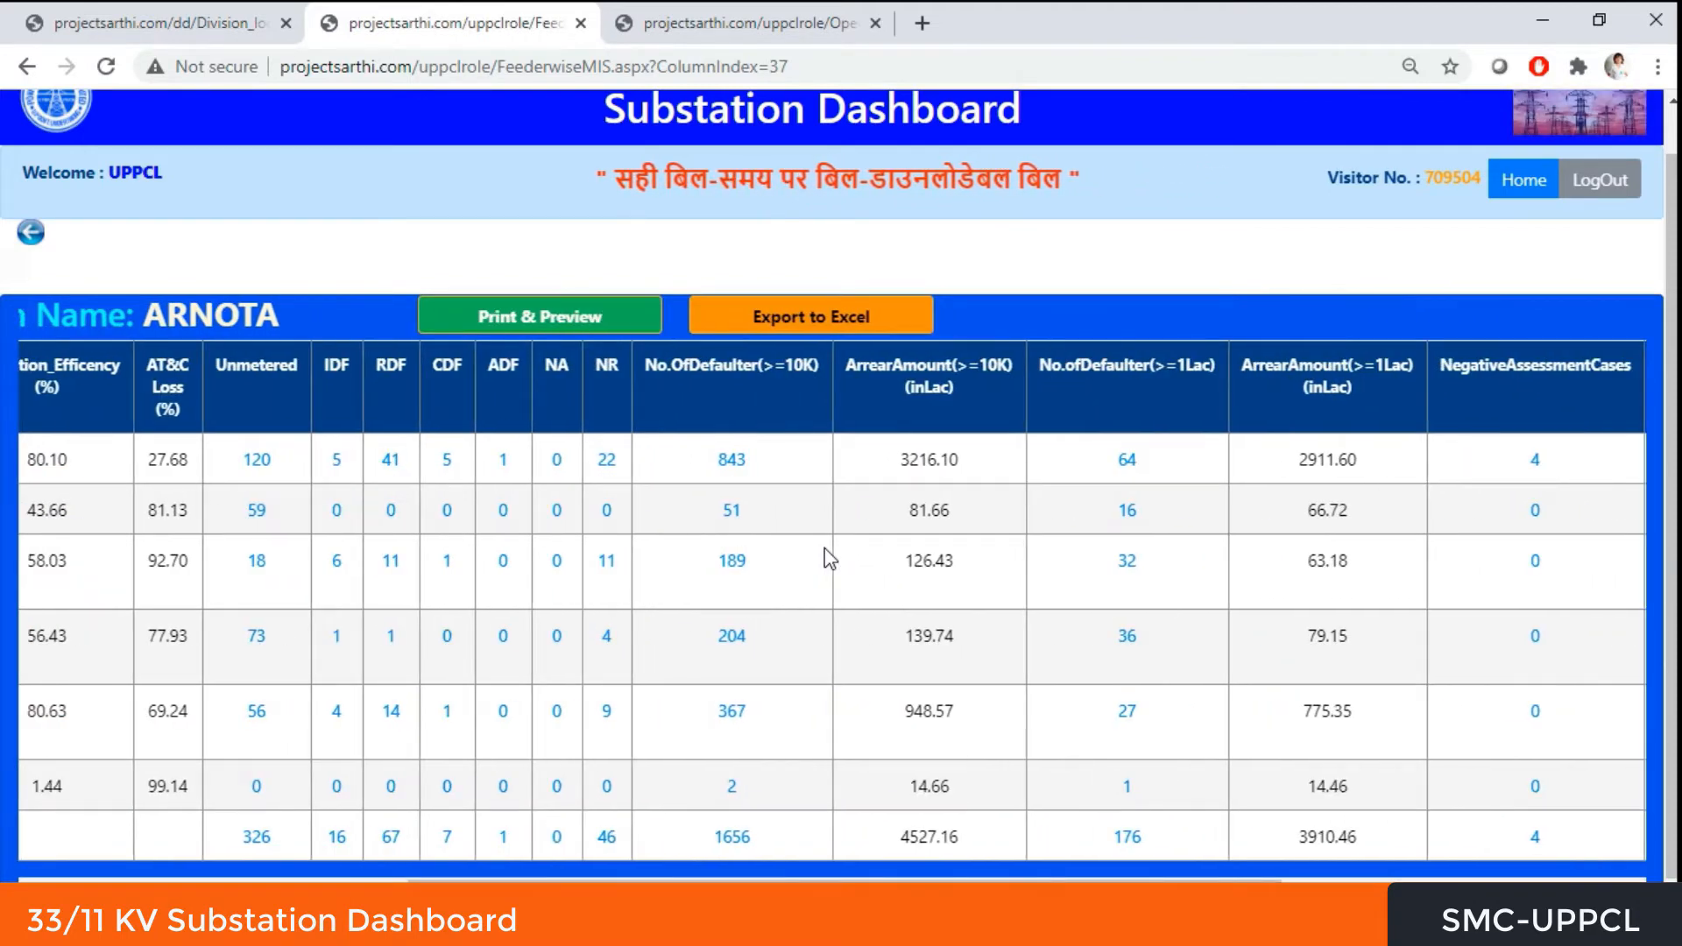
scroll(828, 558, left, 9)
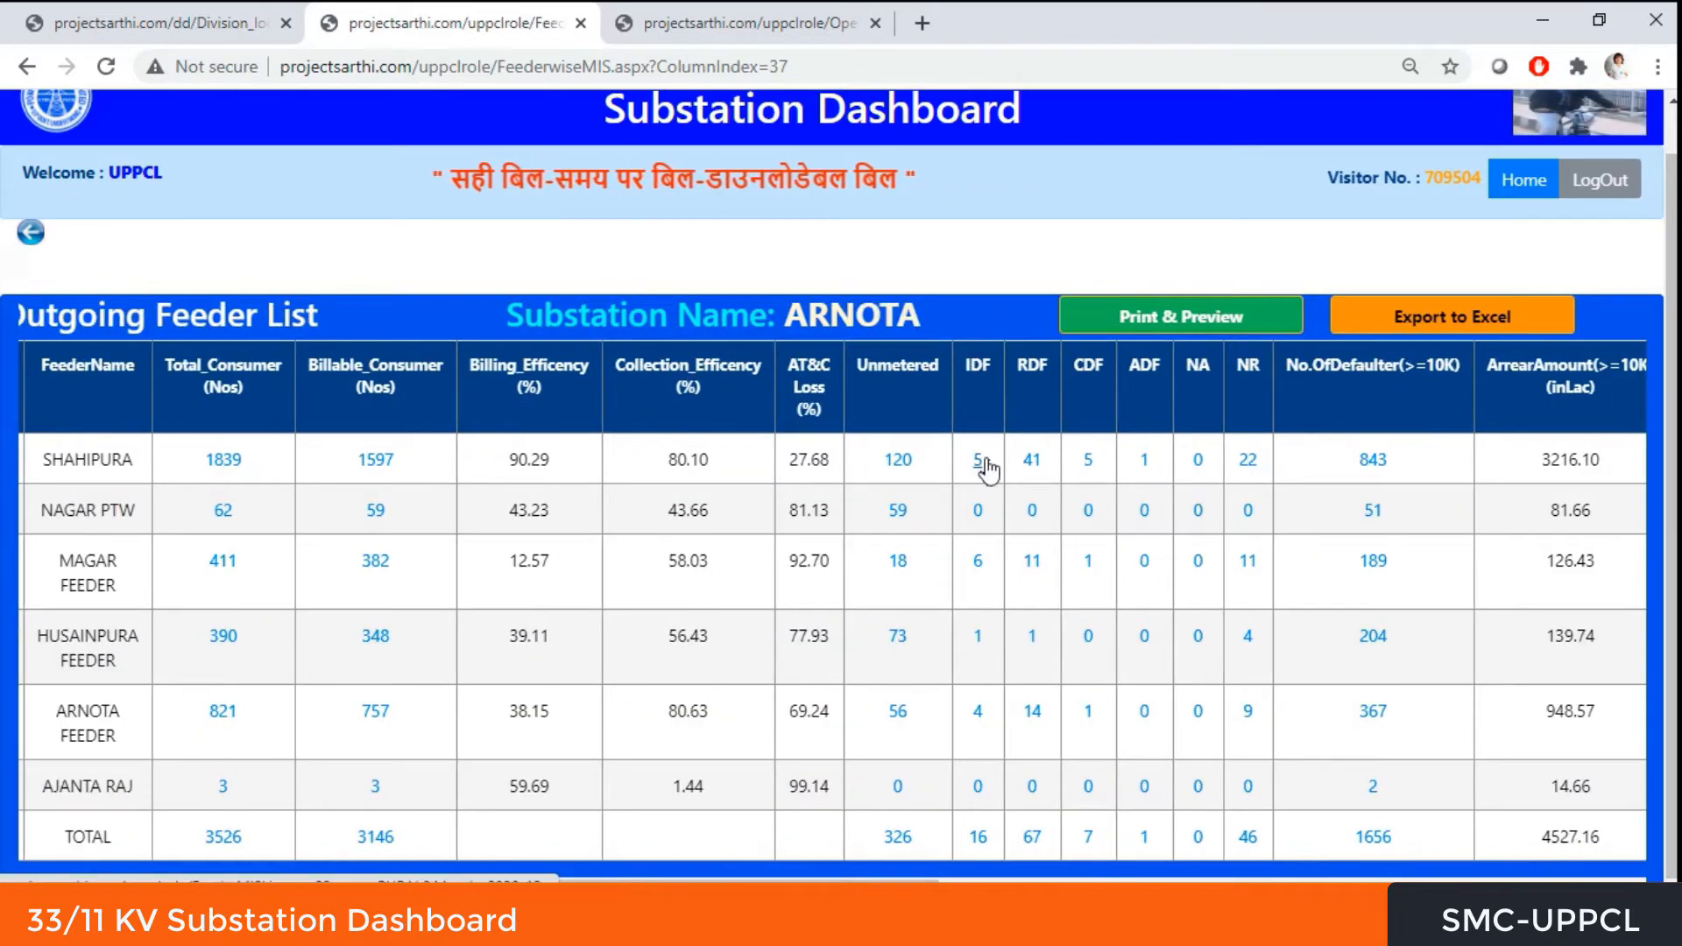
click(35, 234)
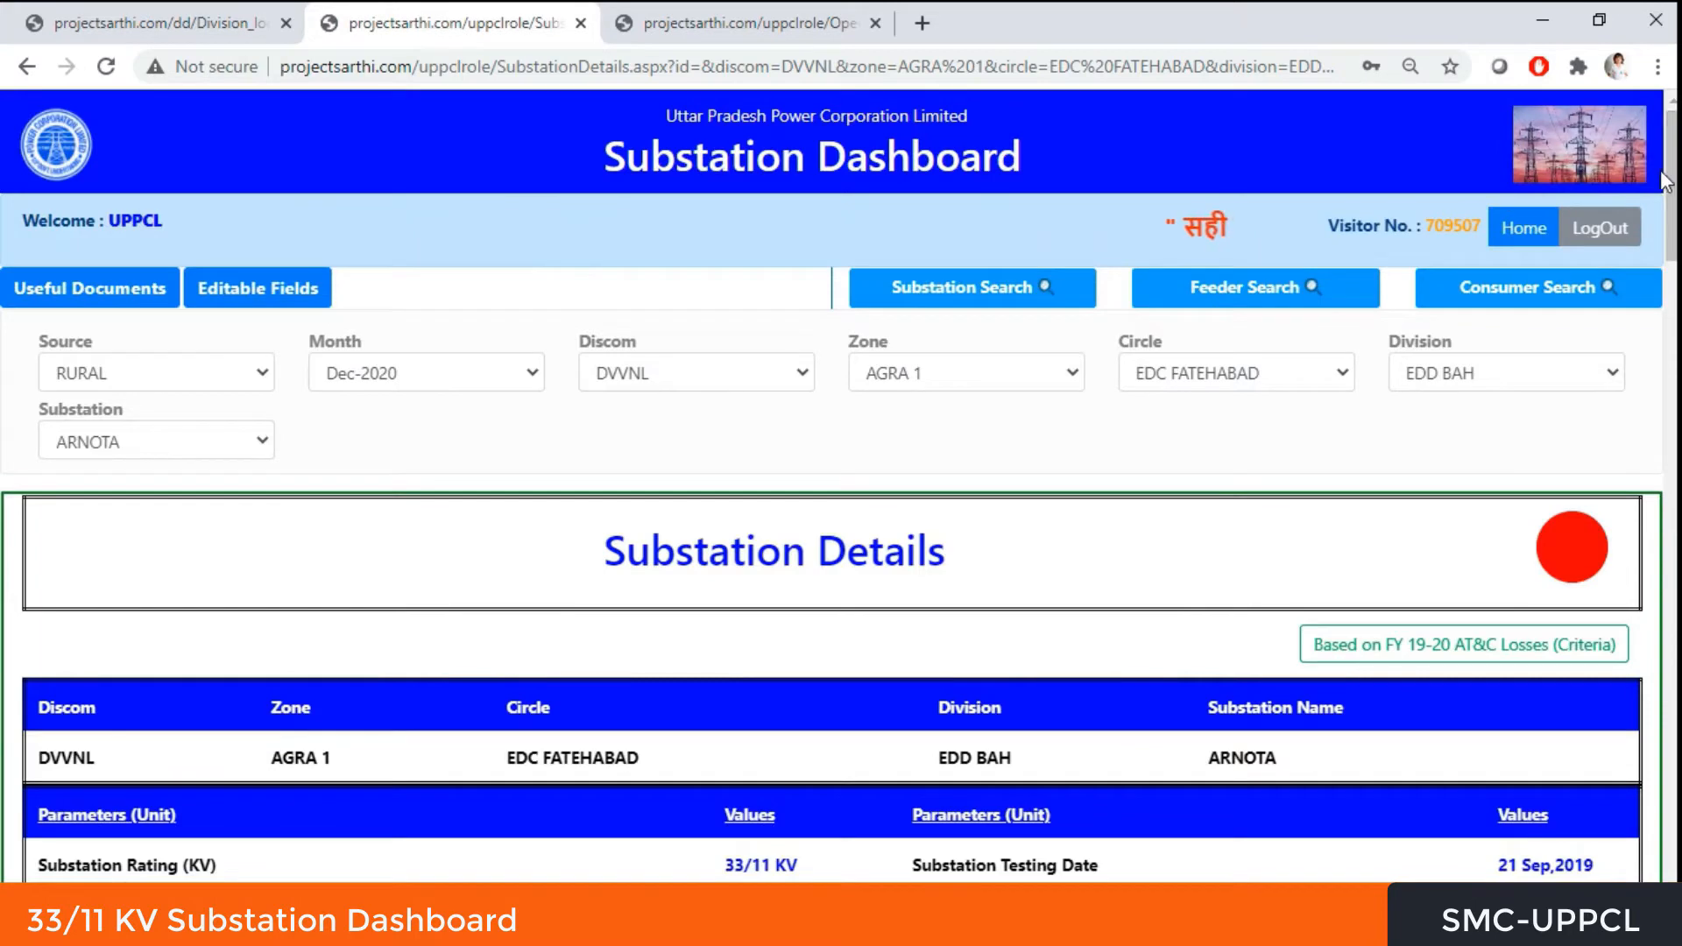
Step: Examine ARNOTA's distribution transformer entries, including the transformer list row, and the sections down to the review details
drag(1673, 188, 1673, 363)
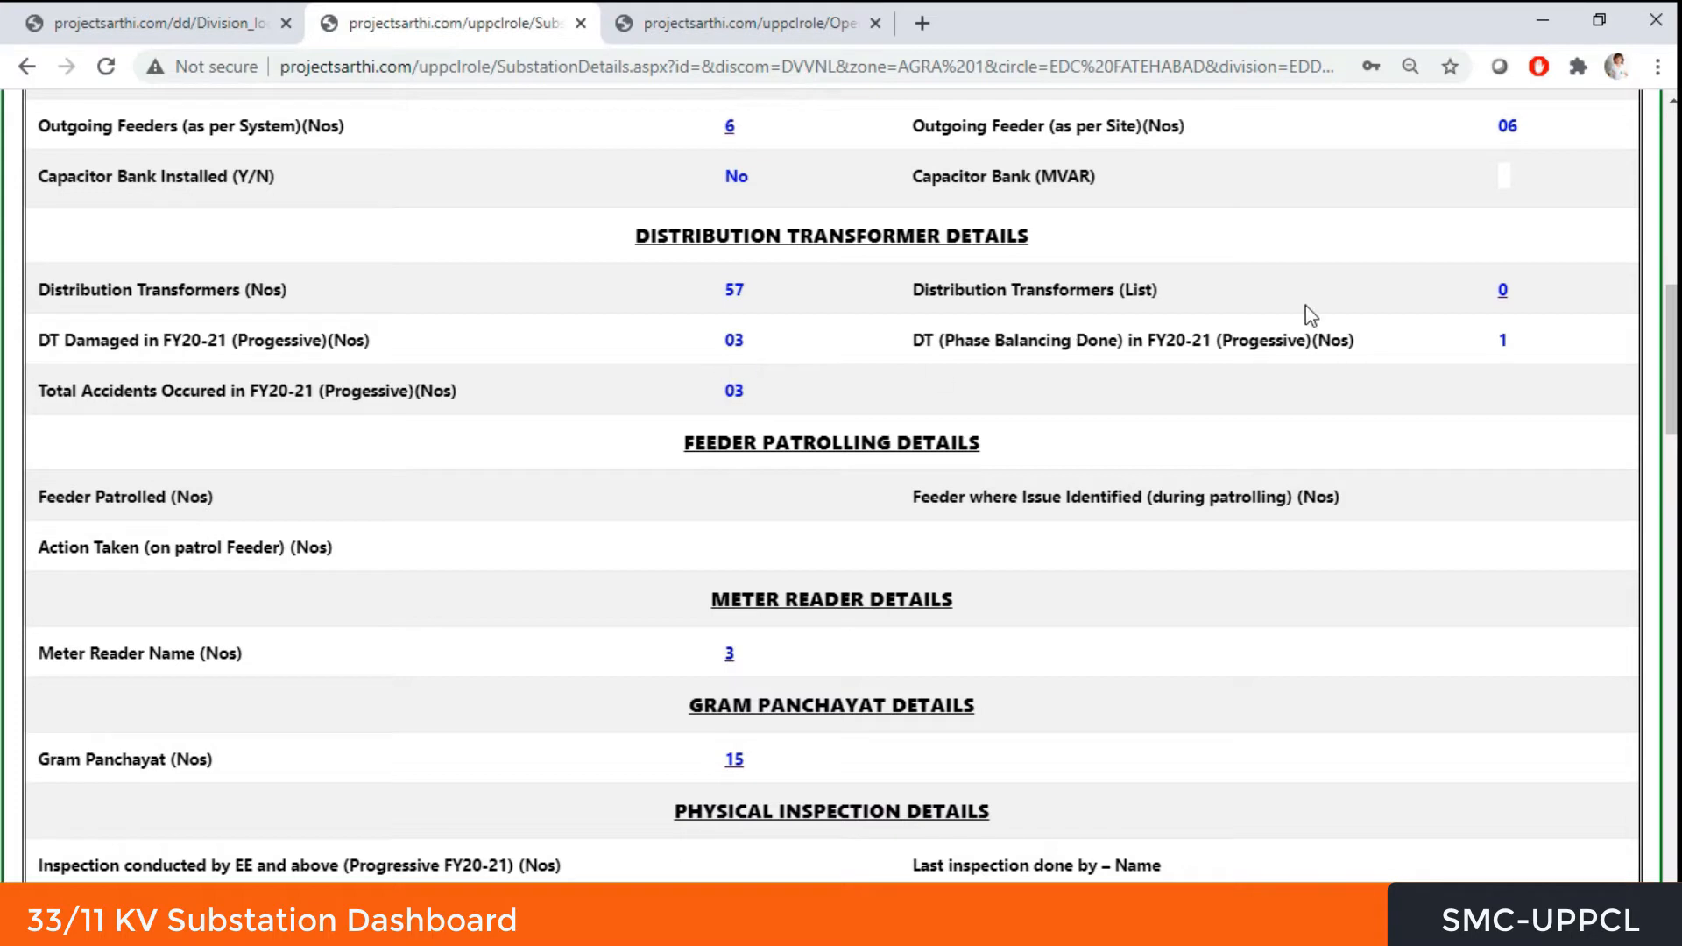
drag(913, 291, 1546, 312)
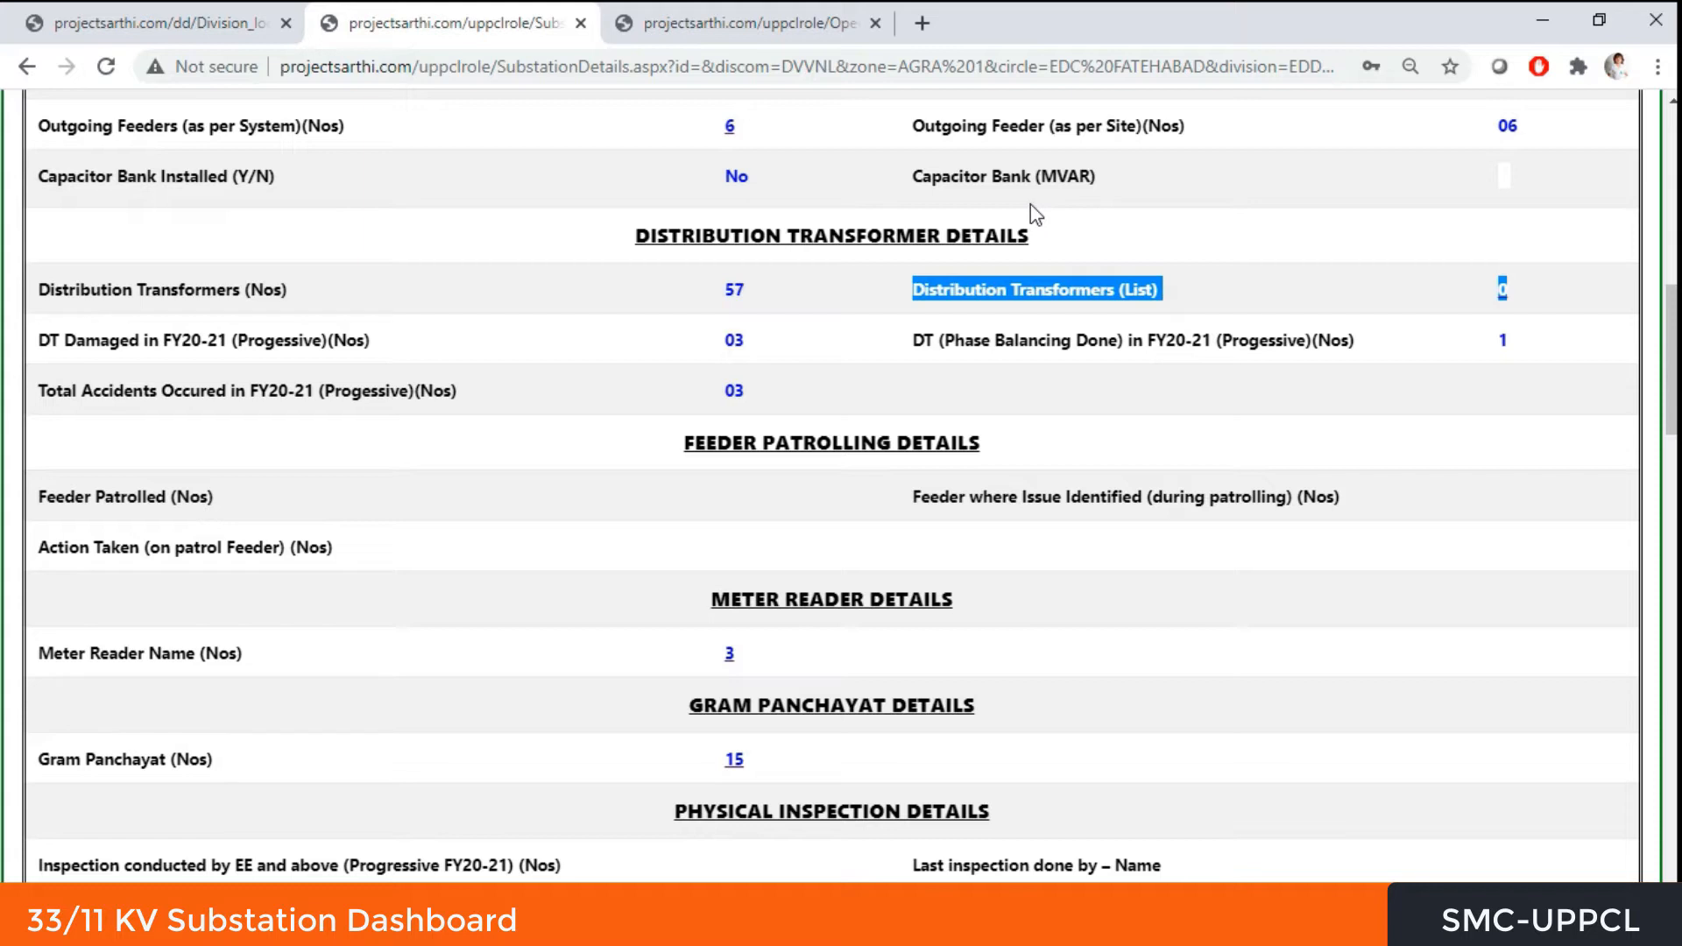
click(794, 149)
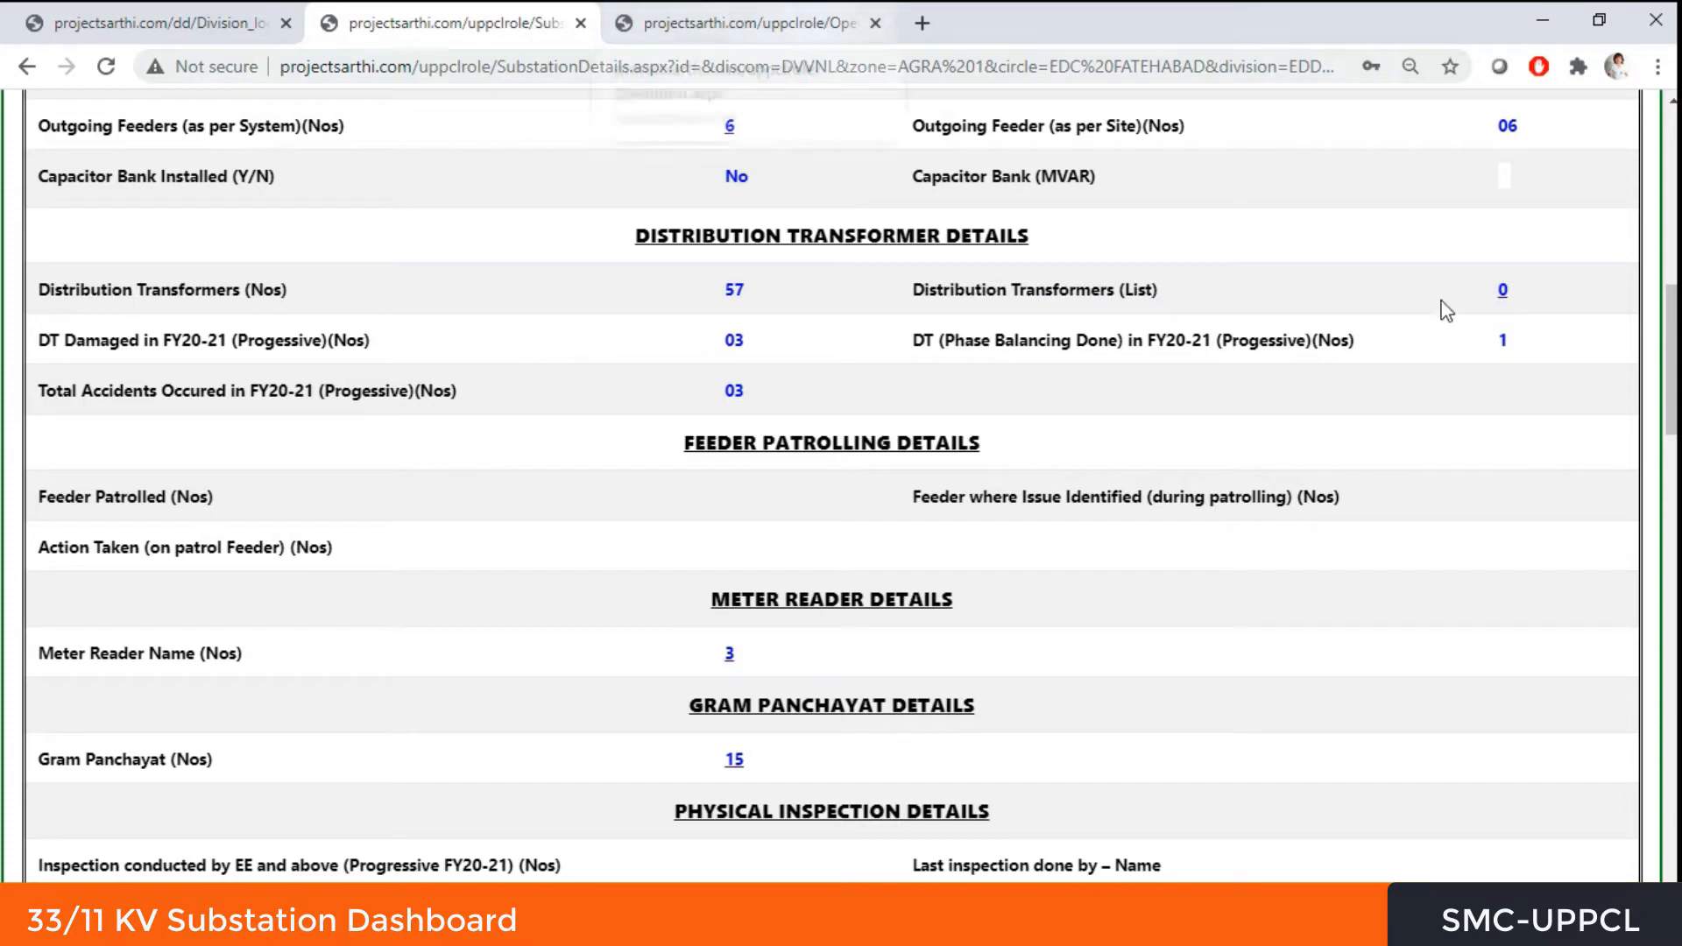
drag(1670, 343, 1669, 415)
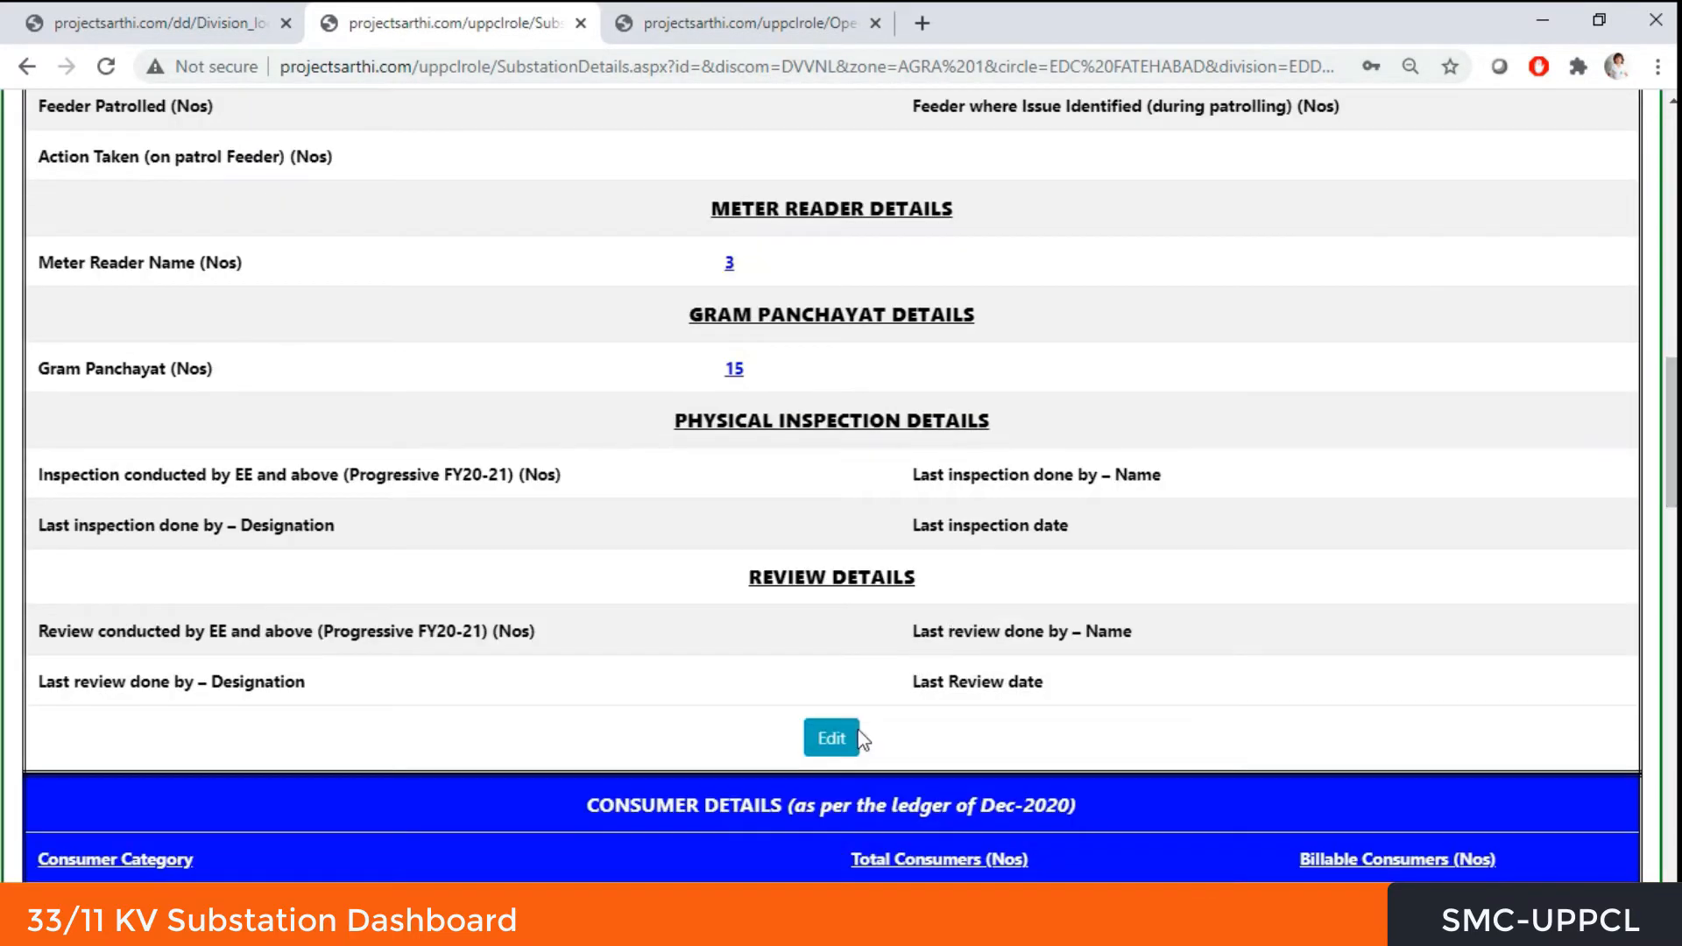
drag(1673, 473, 1670, 389)
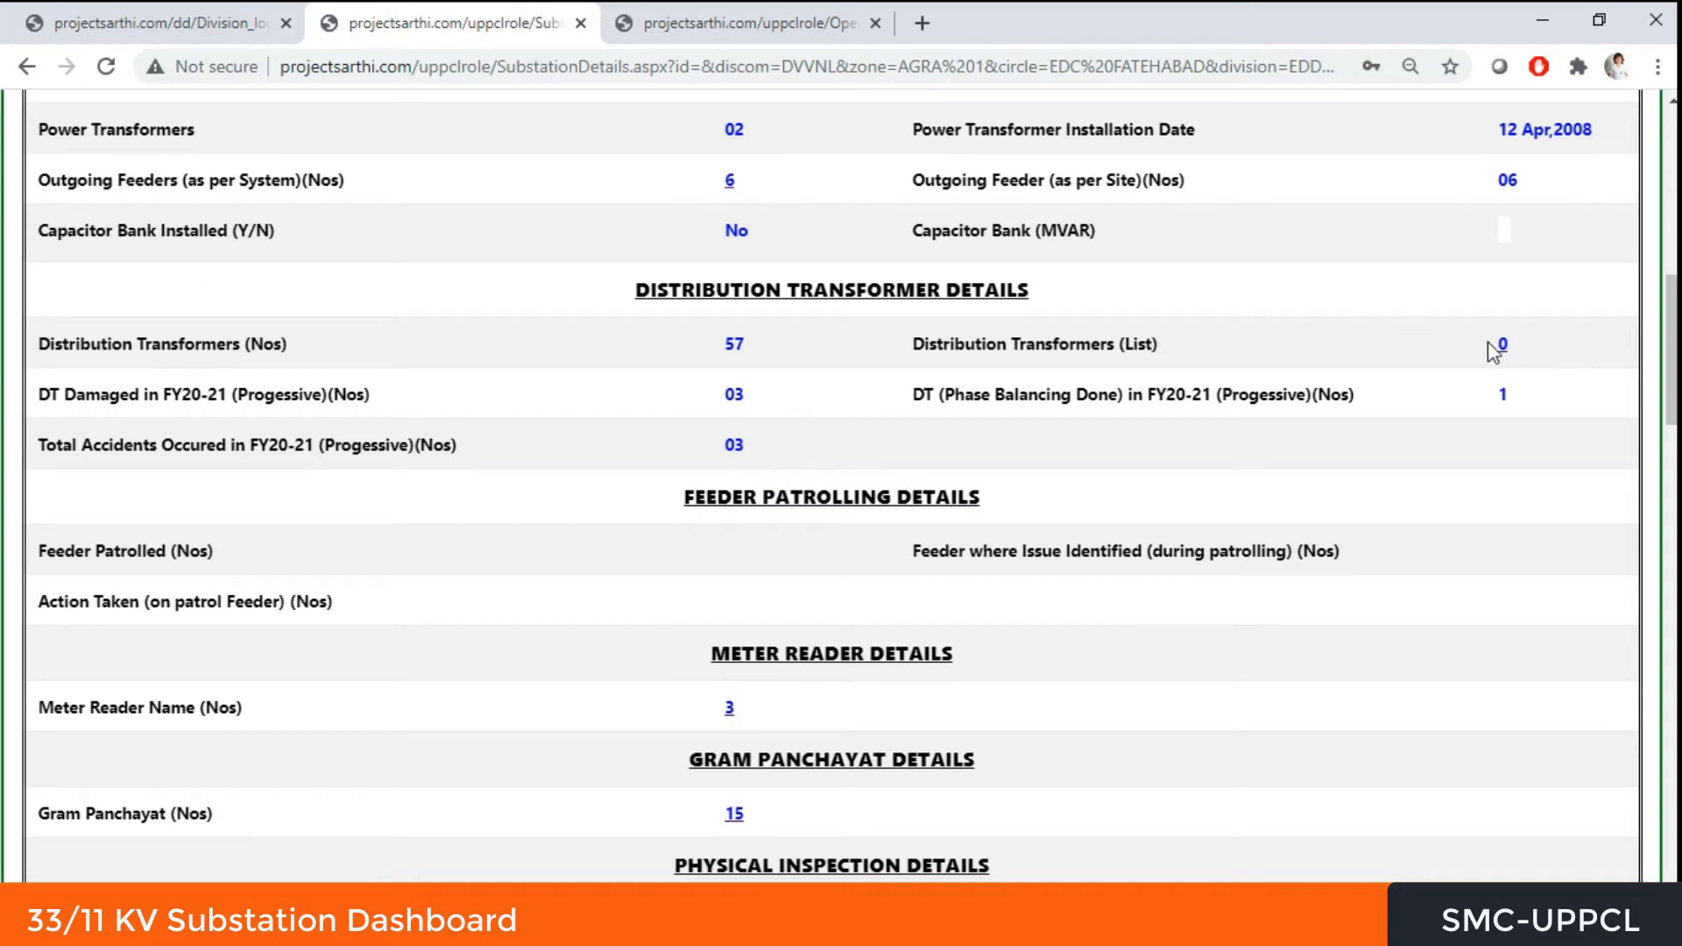
Step: Examine the Transformer Loading Details form and records on the already open Operation page, and return to the substation details page
click(786, 35)
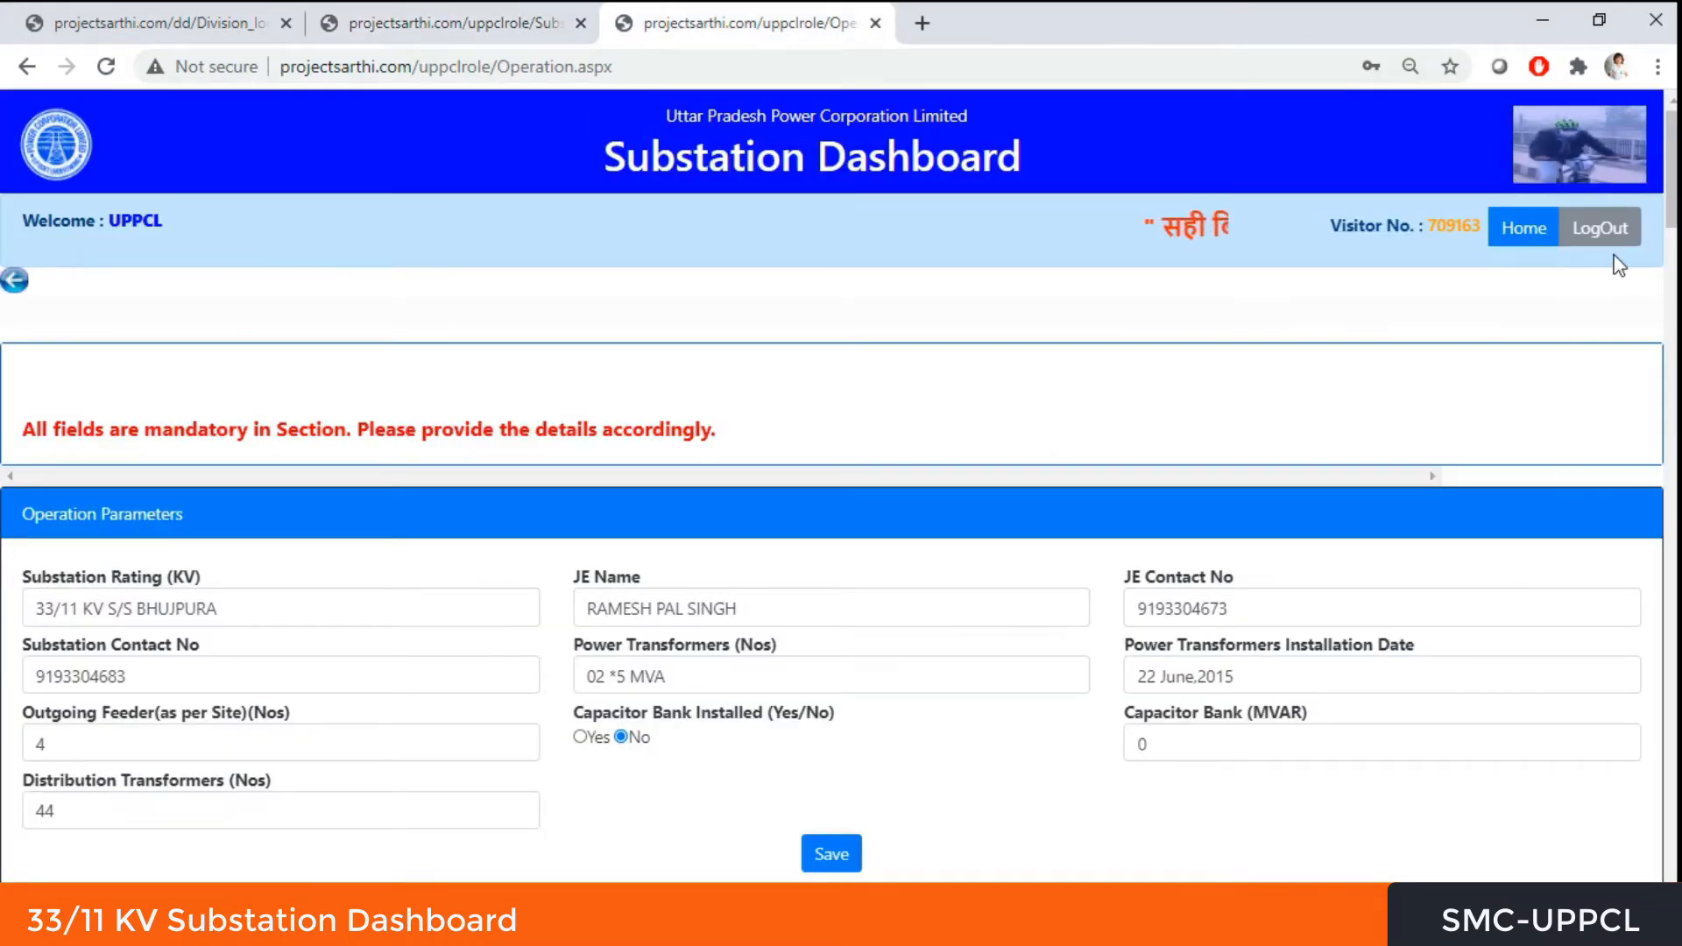
drag(1673, 198, 1675, 808)
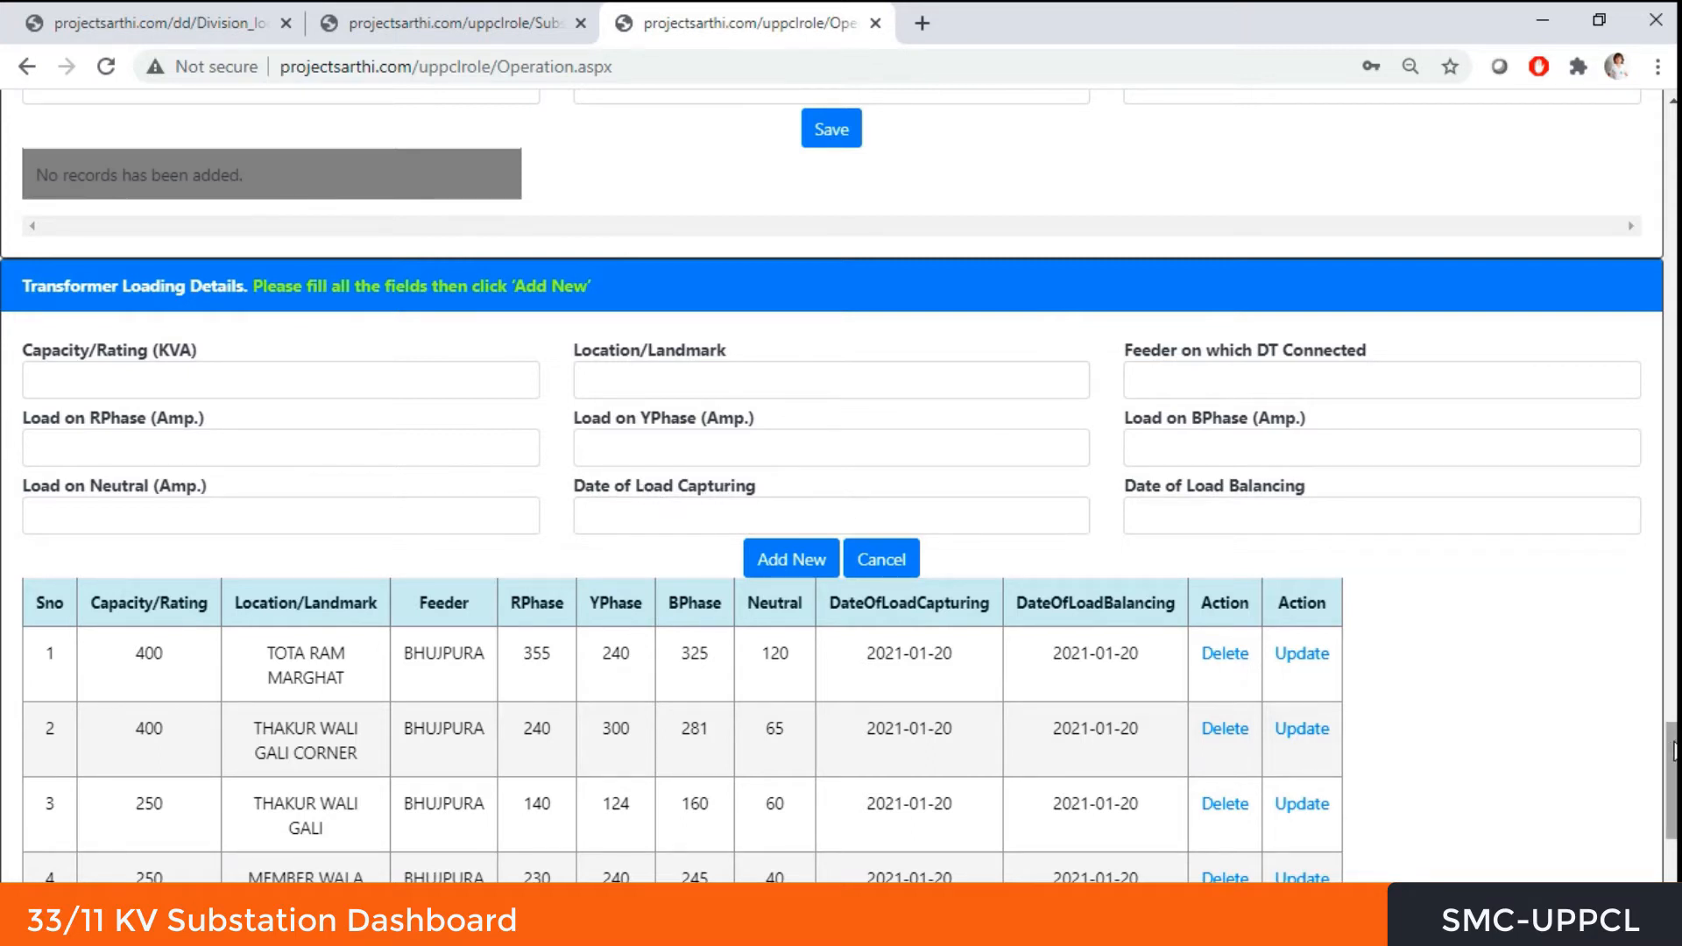
drag(1673, 752, 1673, 774)
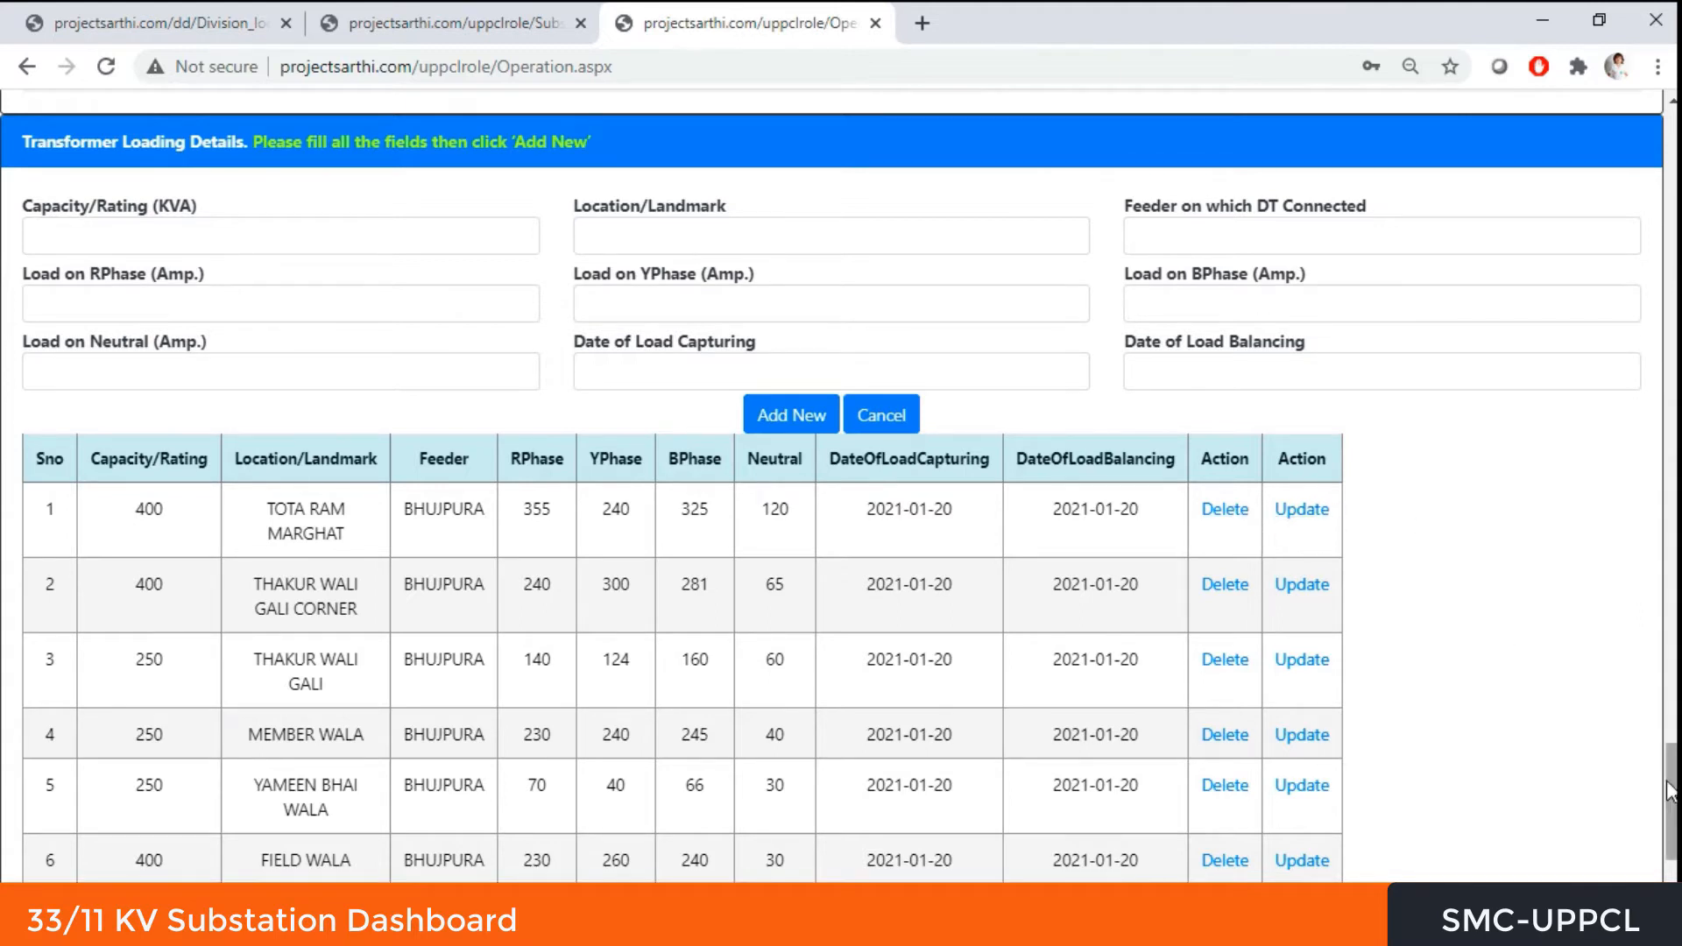
drag(1664, 789, 1671, 101)
click(451, 23)
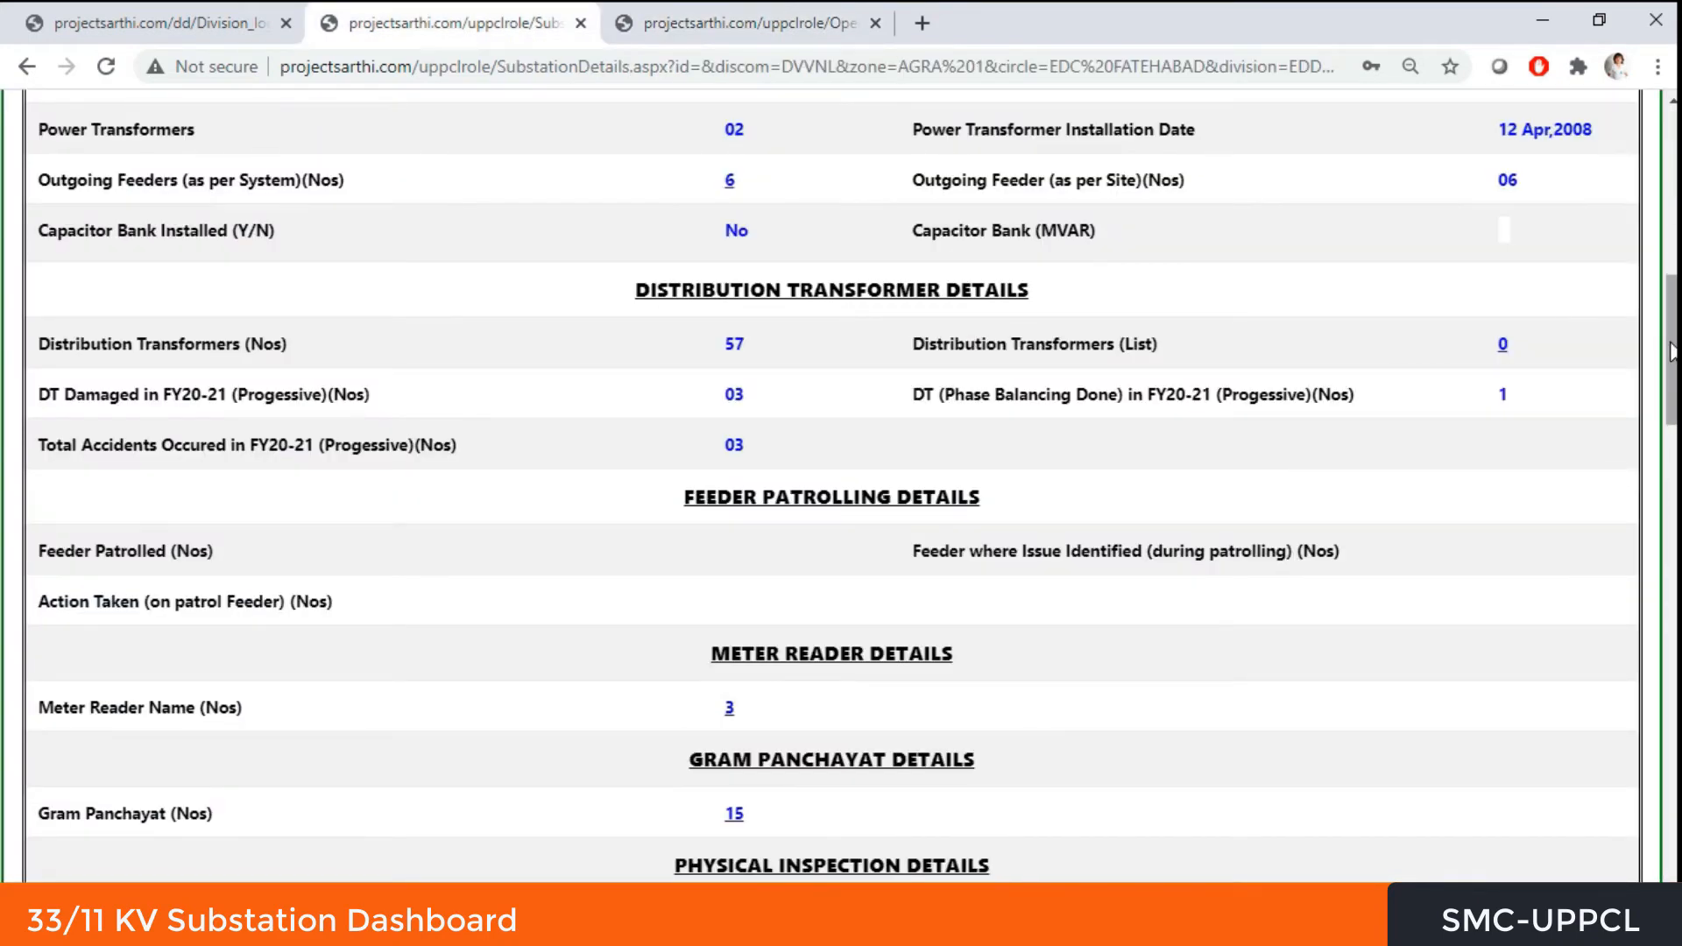
Step: Open the meter reader list from the Meter Reader Details section, view it, and return to the substation details
drag(1672, 350, 1671, 399)
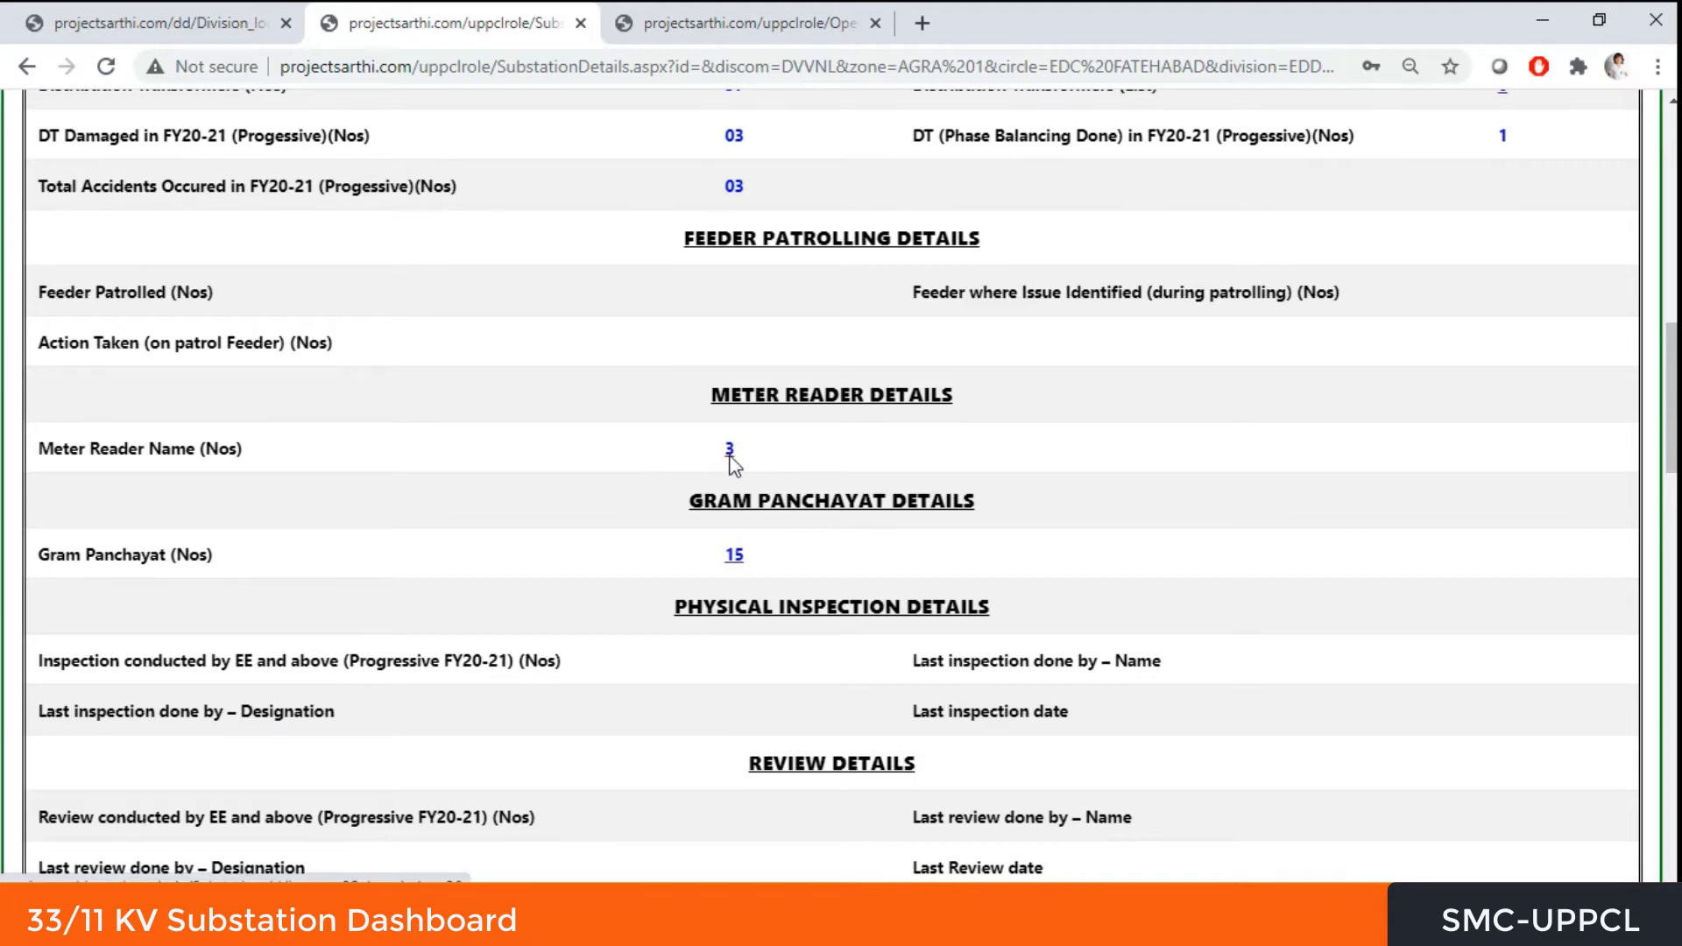
click(733, 452)
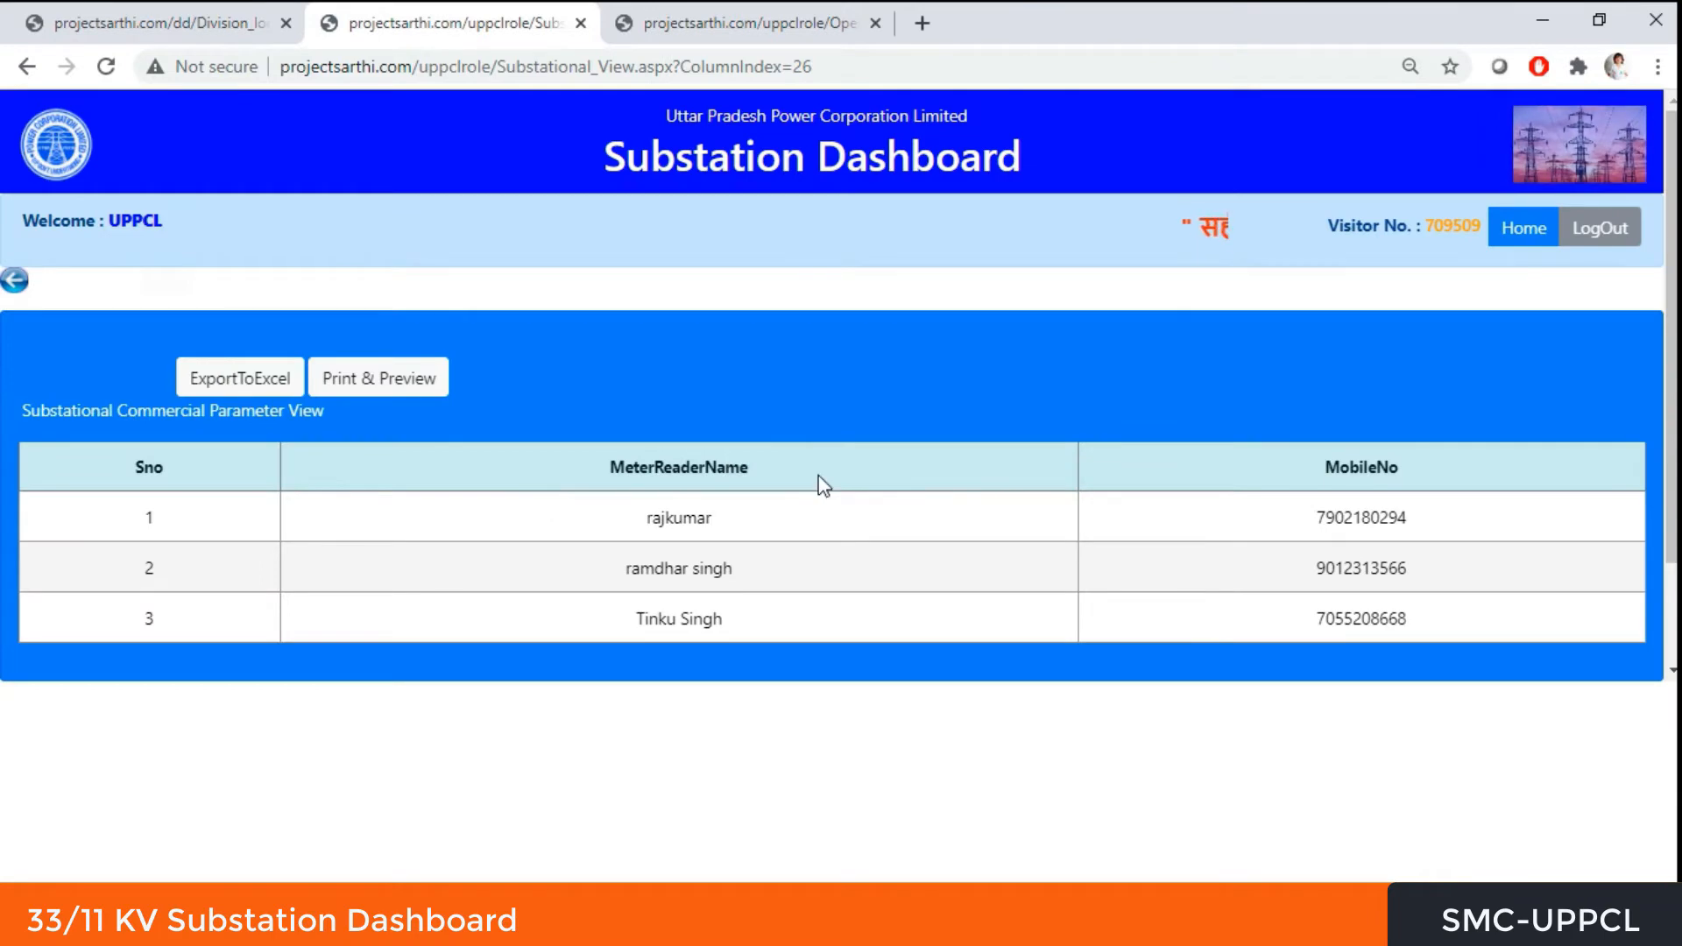
click(14, 280)
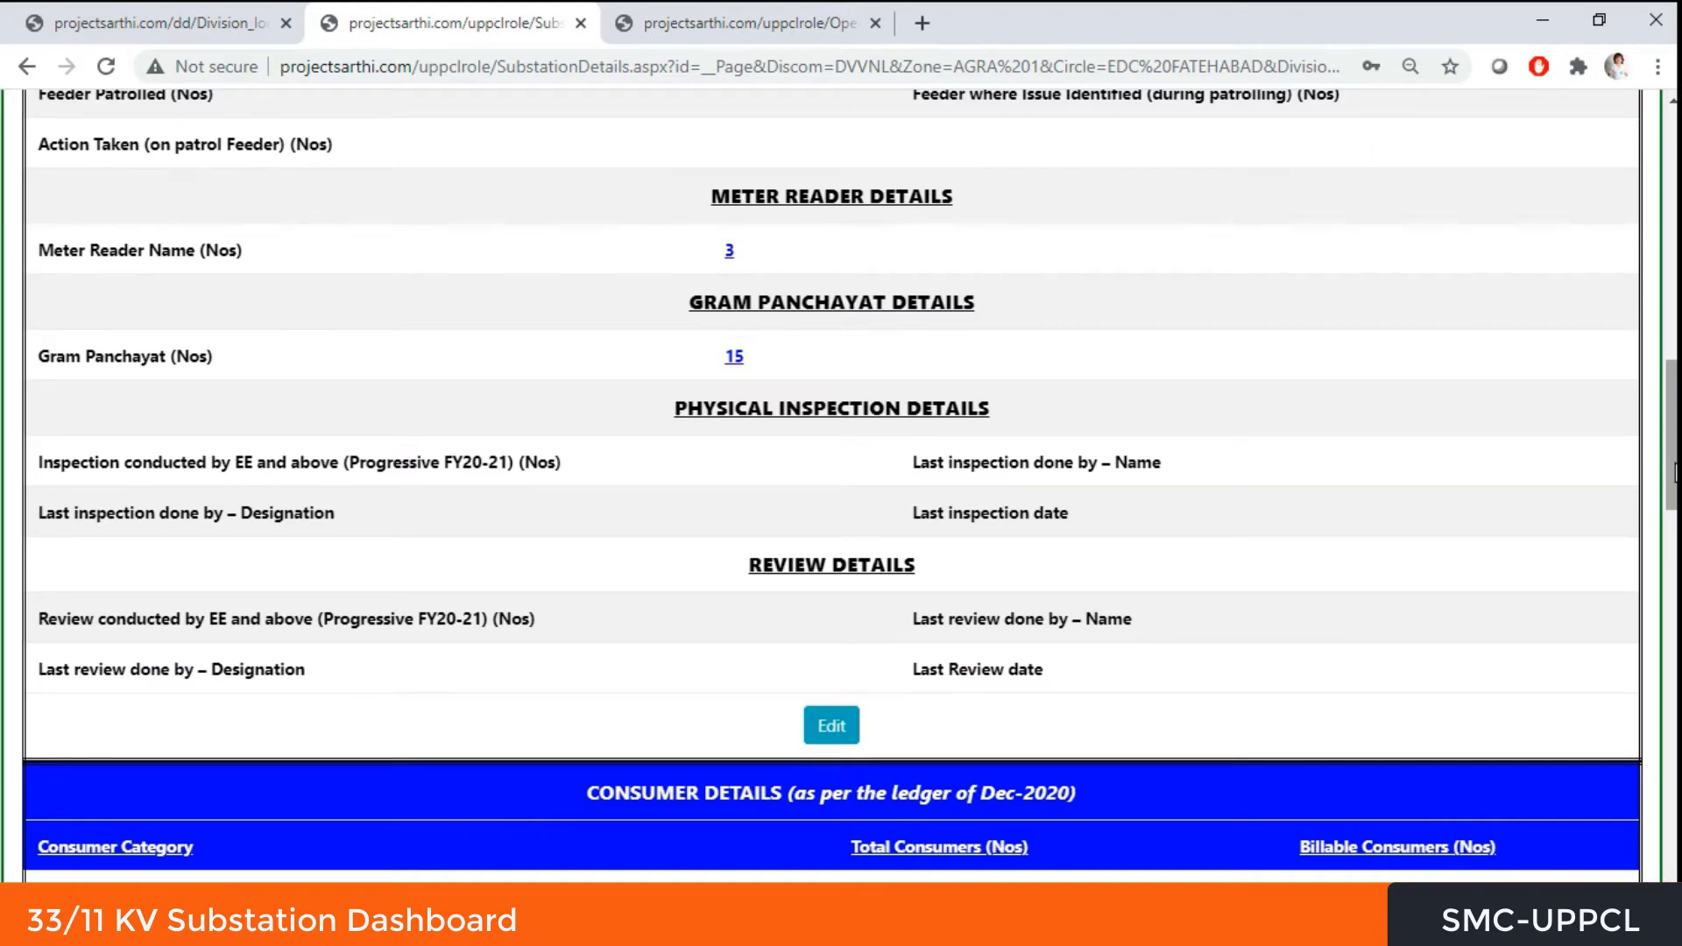
Step: Open the Gram Panchayat list, look through its entries, and return to the substation details
click(737, 357)
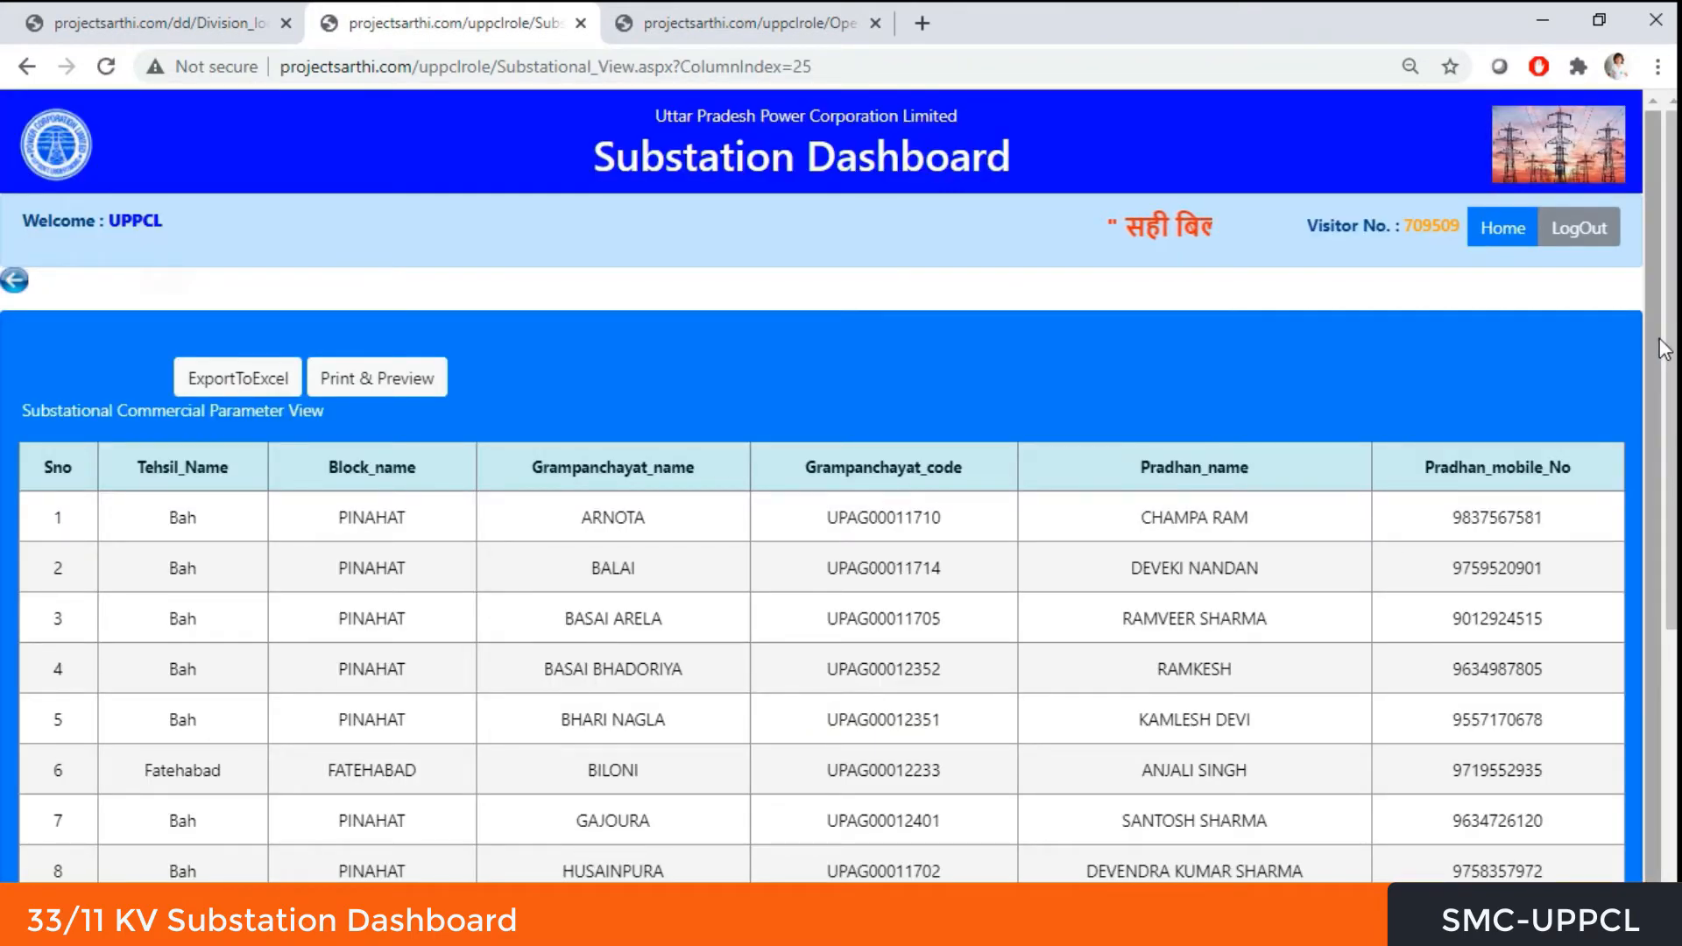
scroll(1668, 348, down, 3)
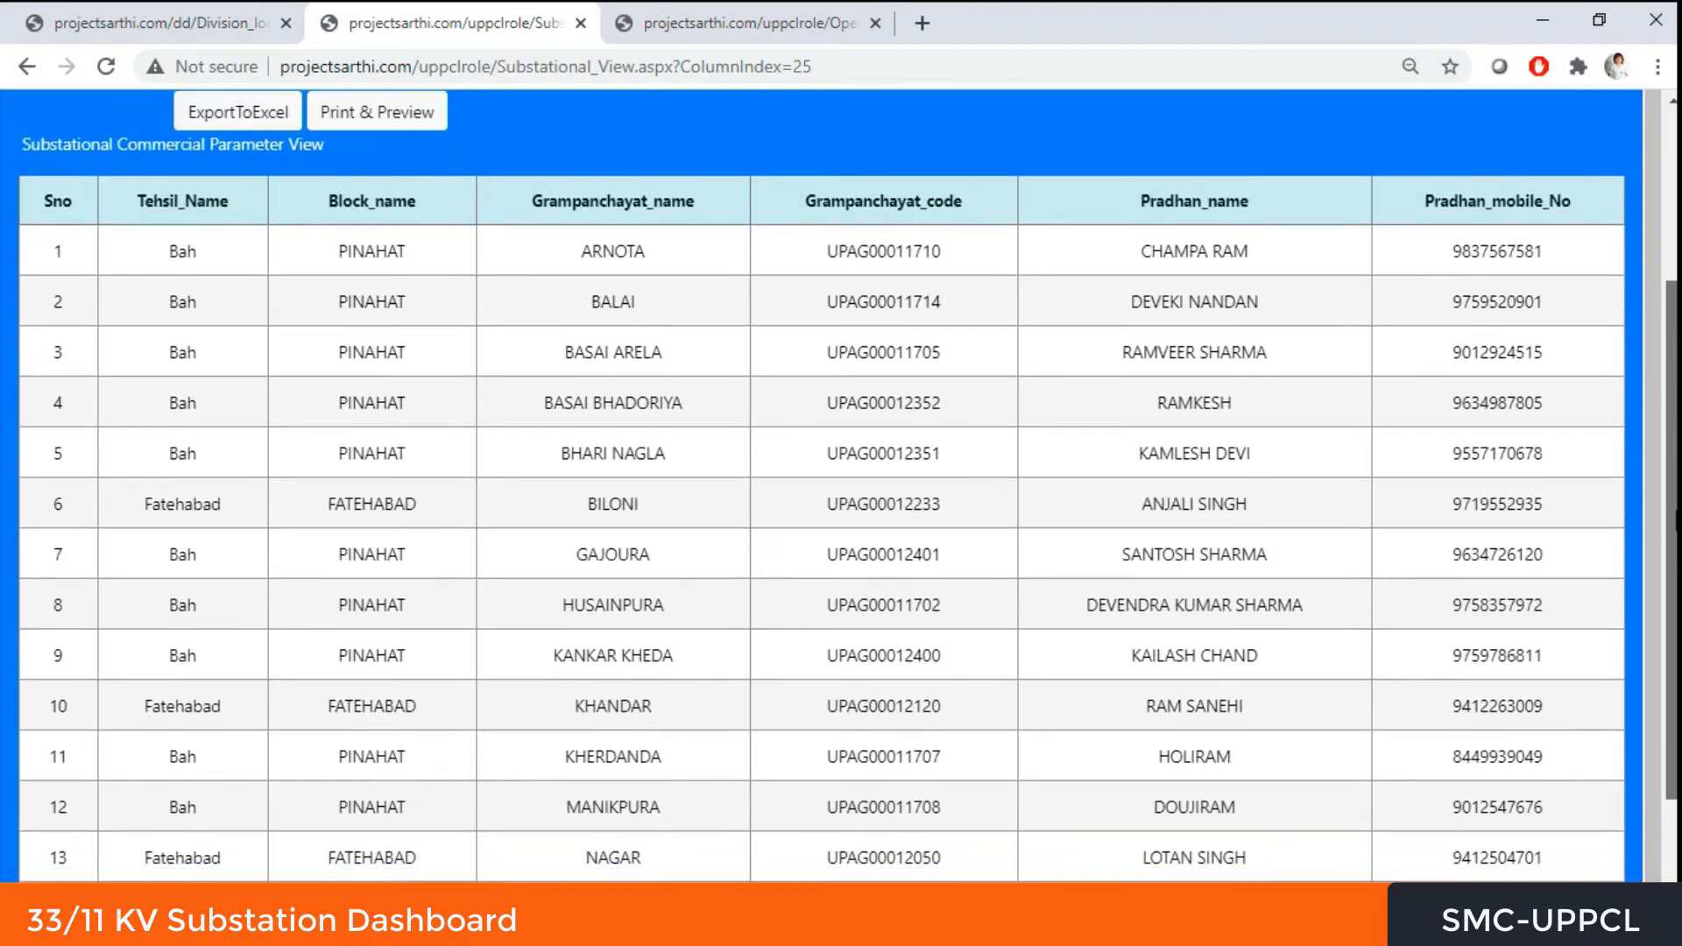
scroll(1669, 348, up, 3)
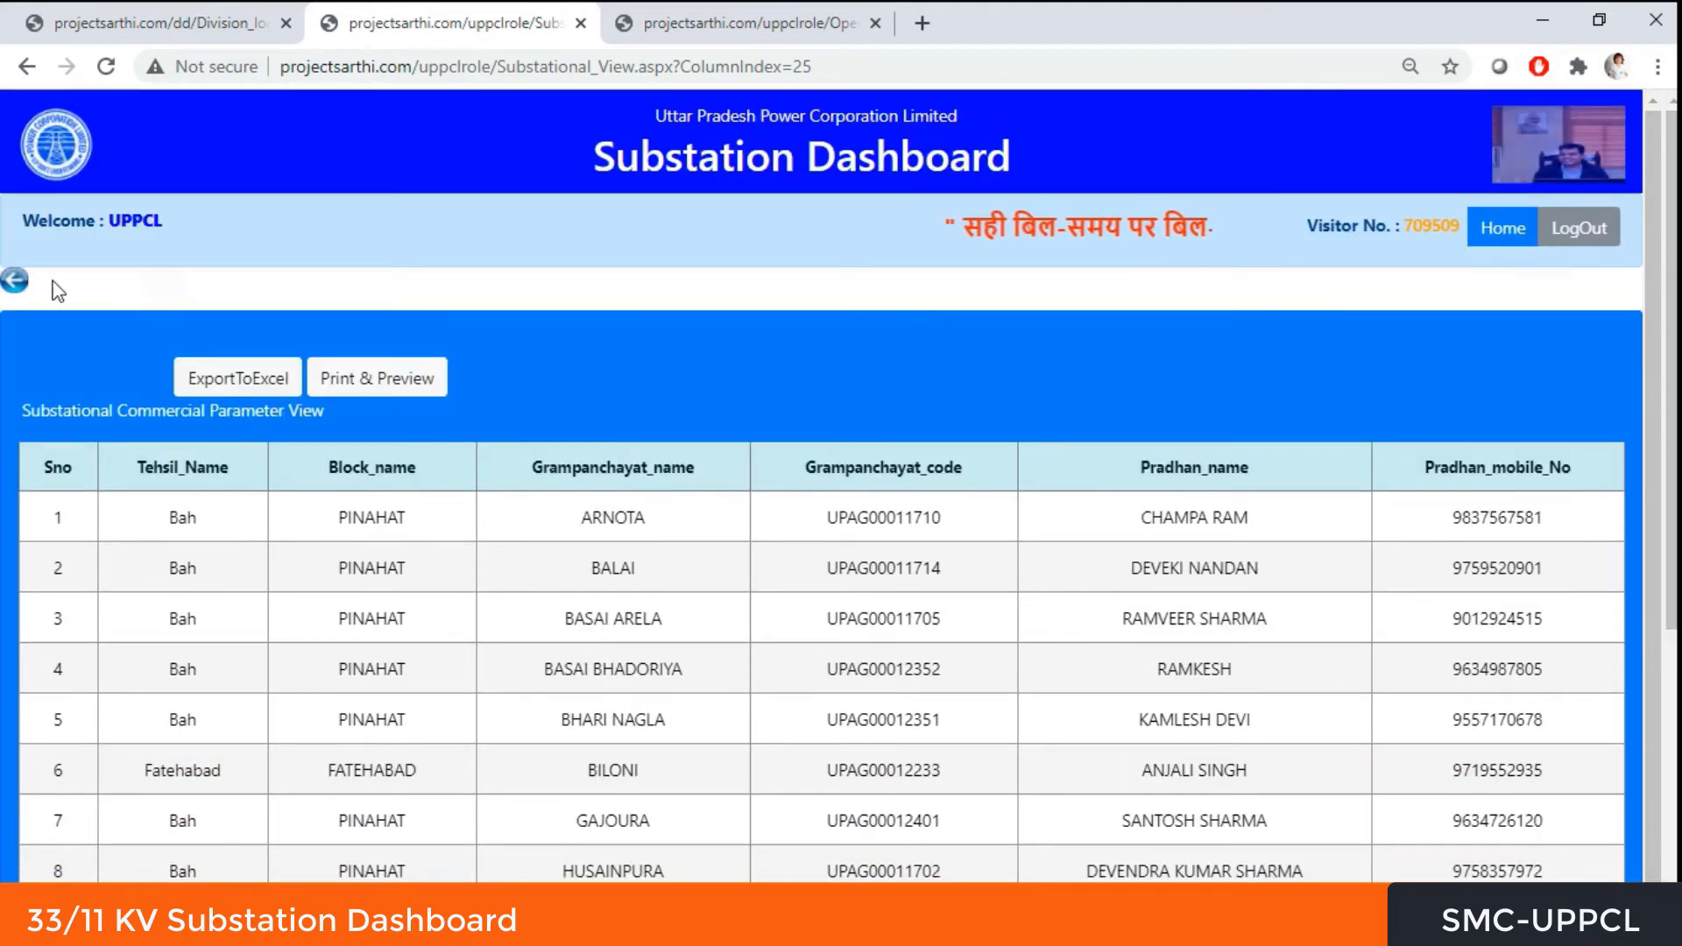
click(27, 295)
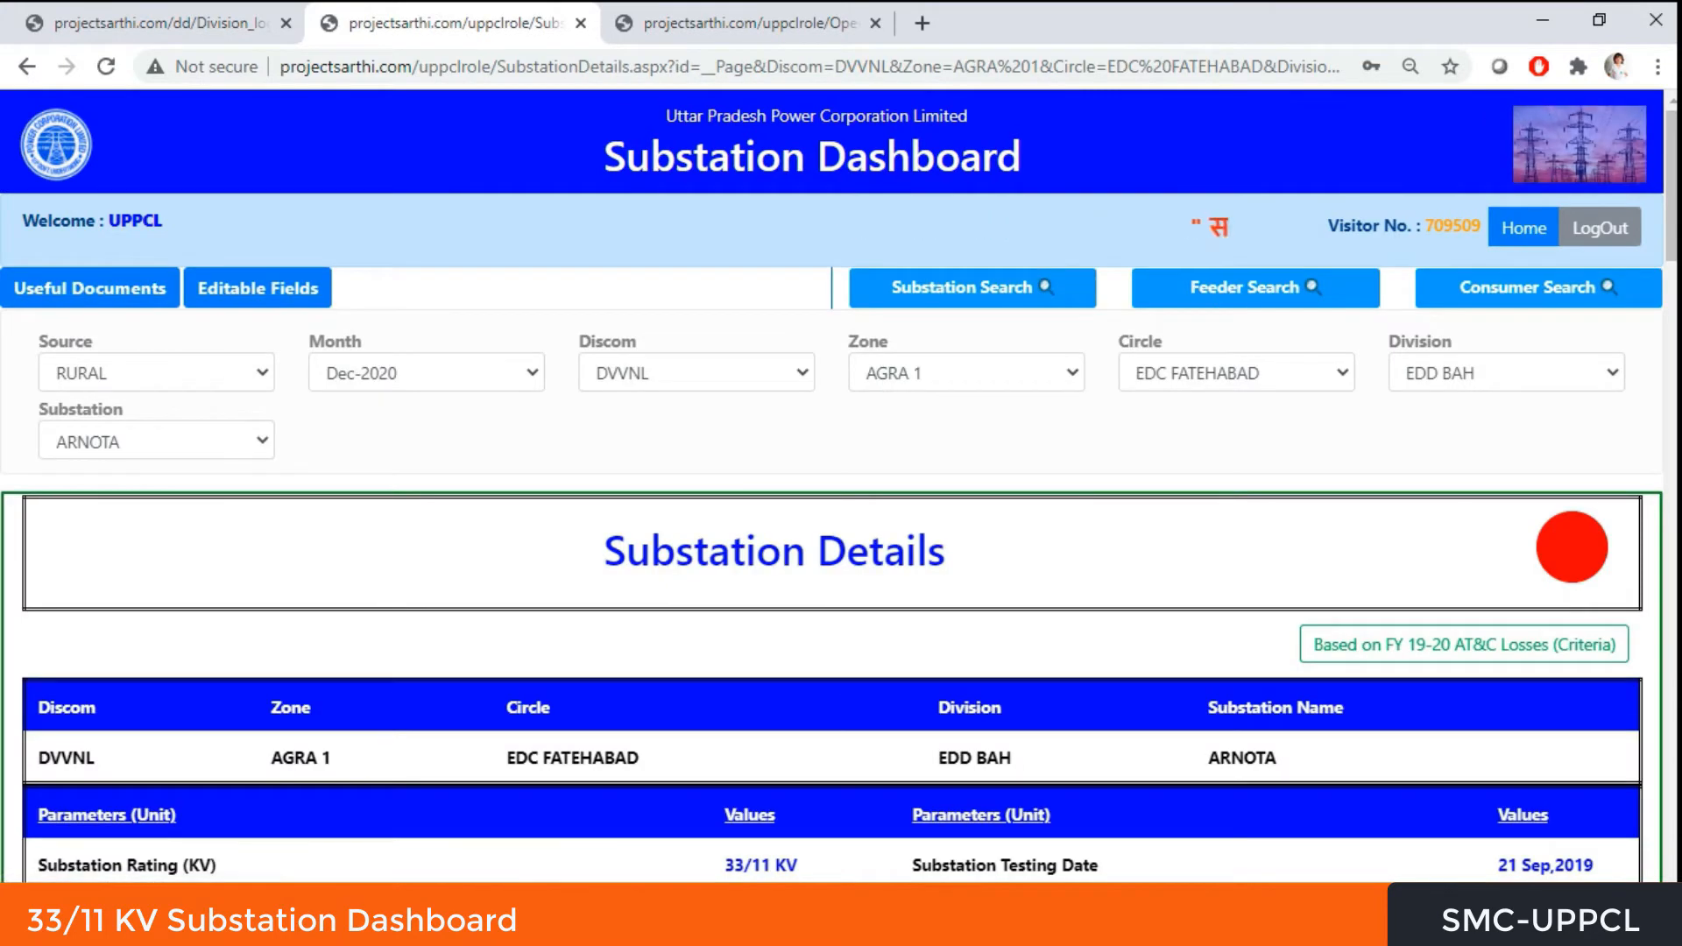
Step: Review the physical inspection and review sections and the Dec-2020 total and billable consumers by category
scroll(1673, 253, down, 7)
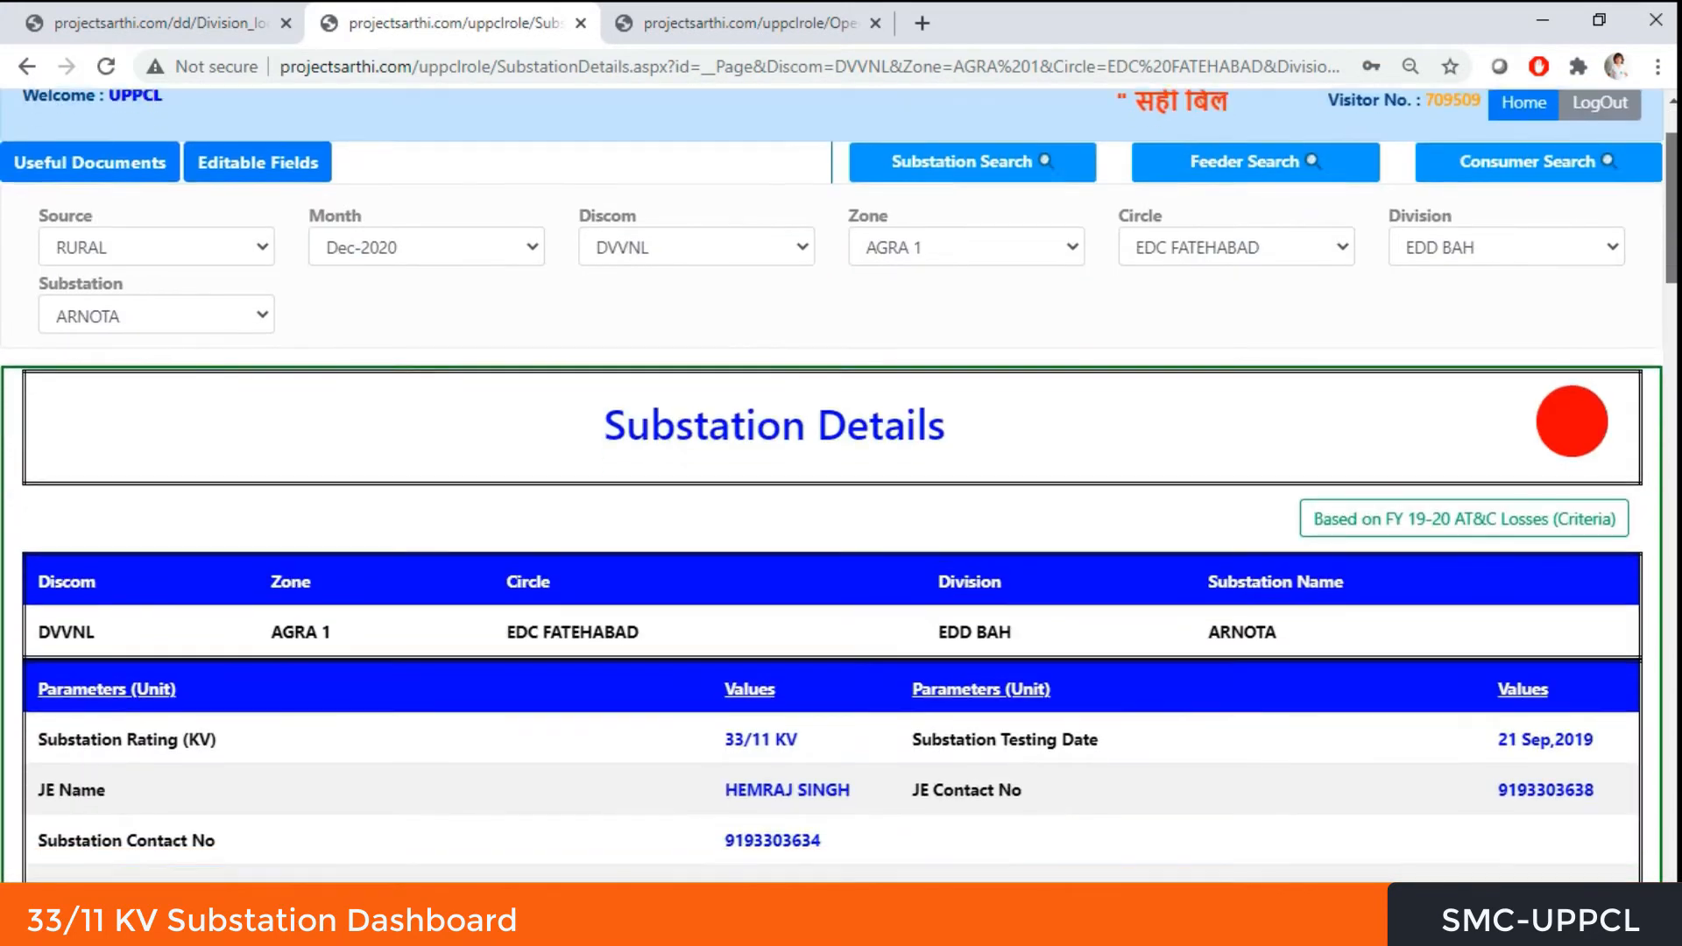
scroll(841, 481, down, 8)
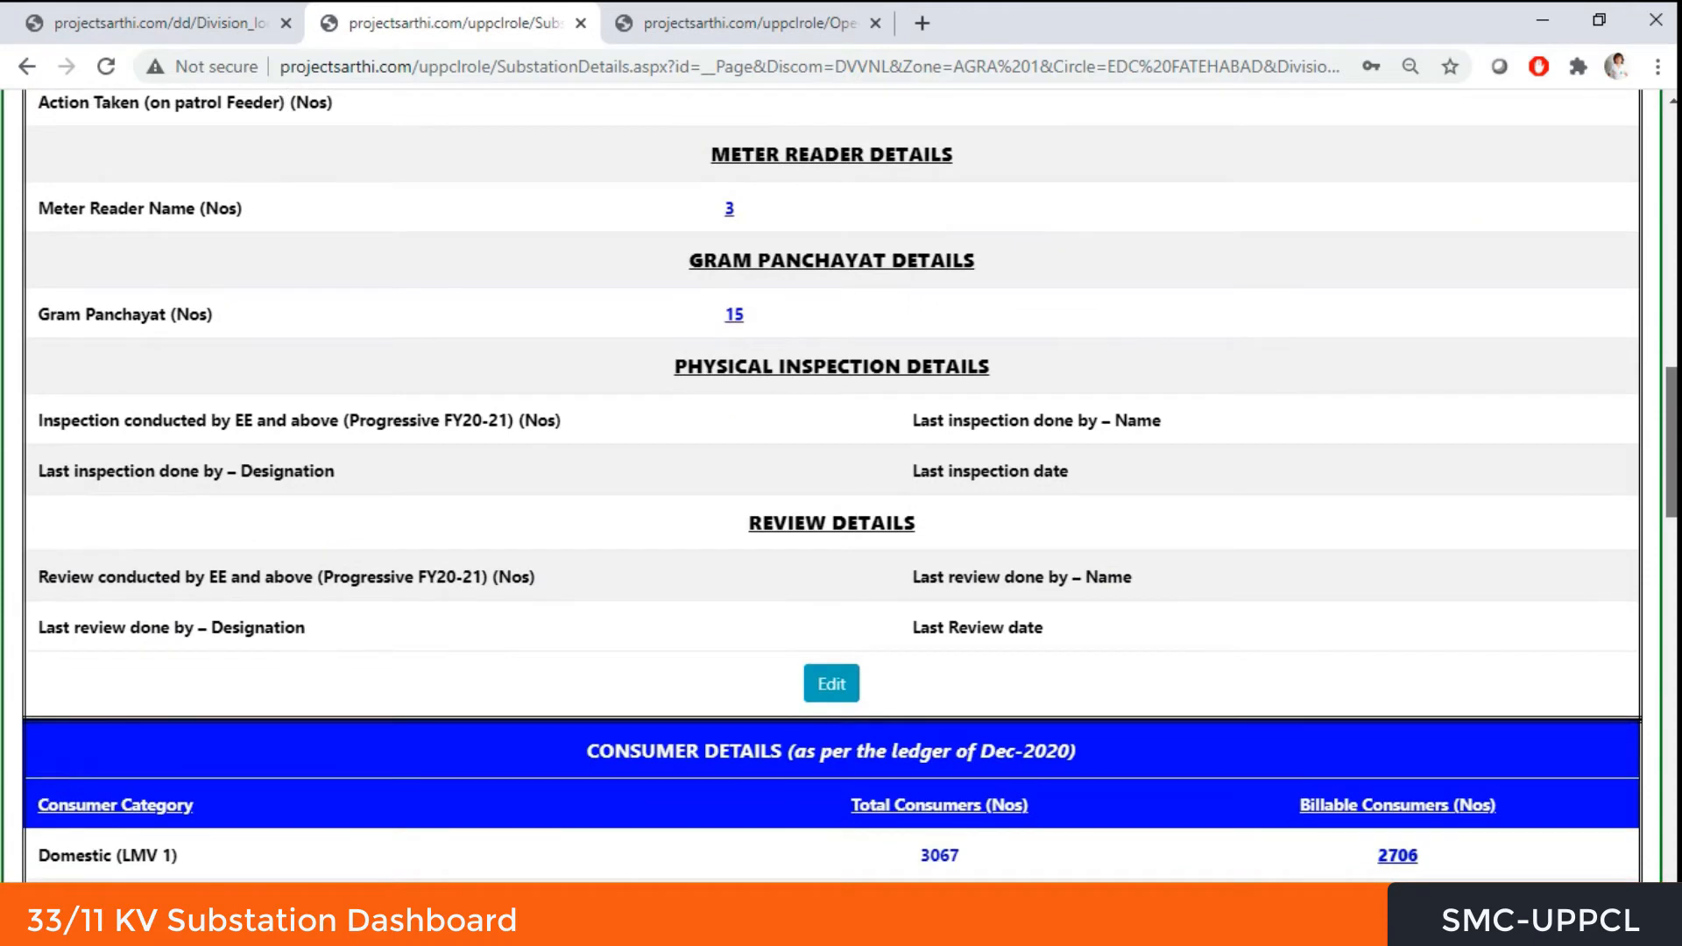
scroll(771, 398, down, 2)
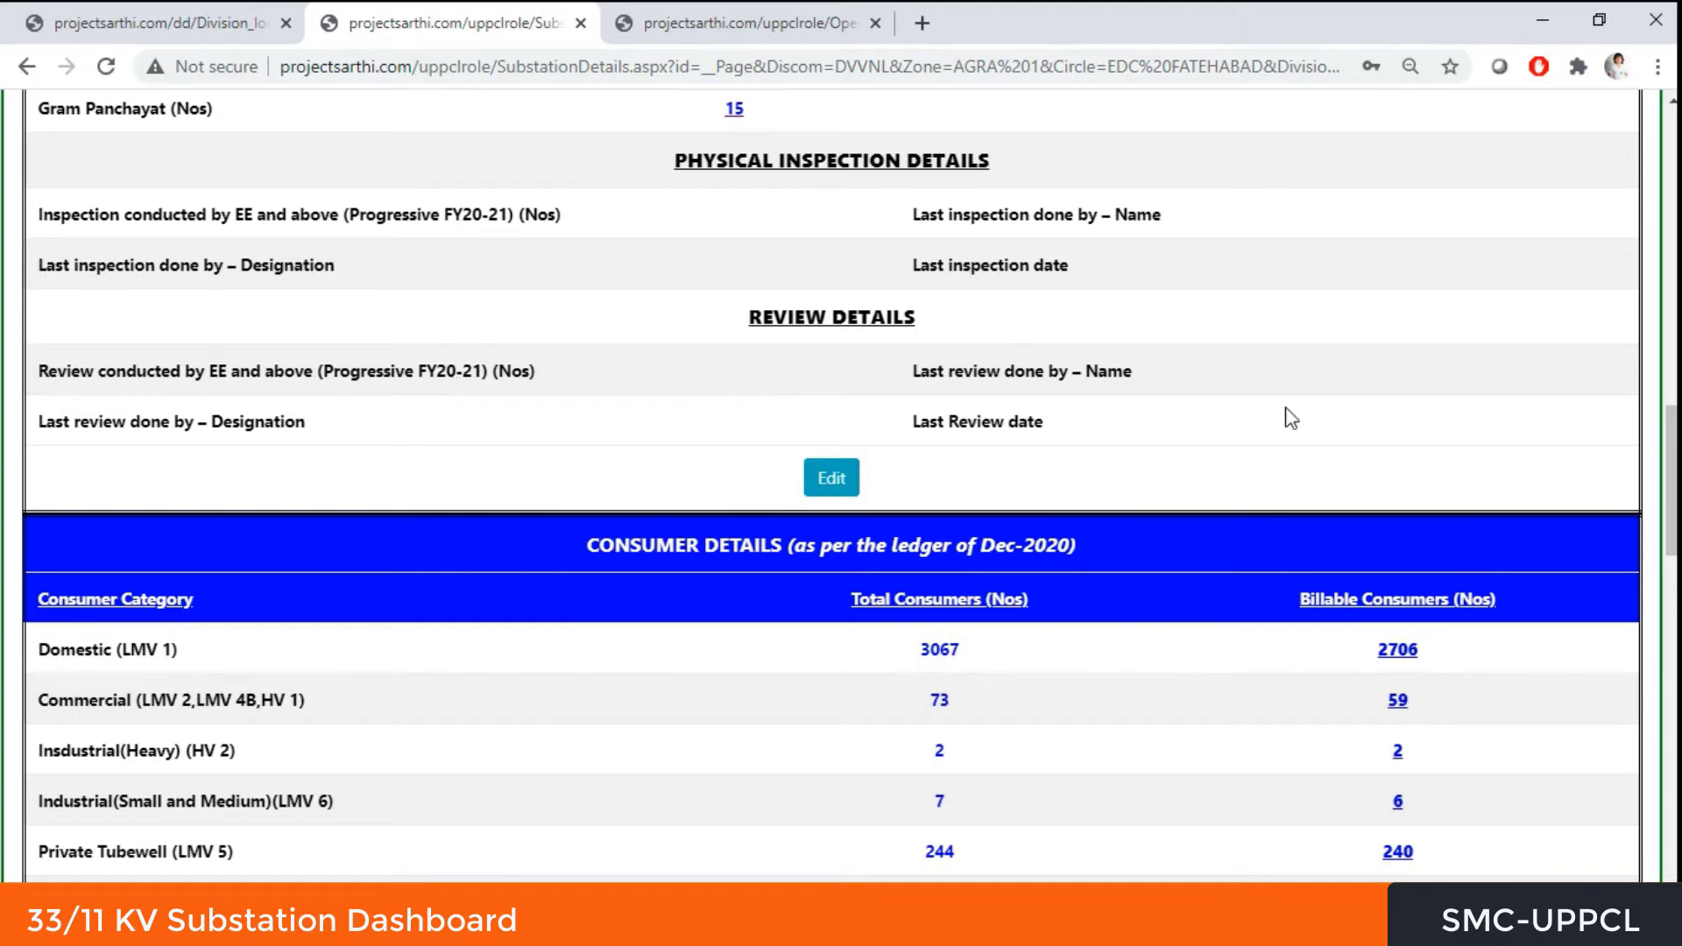
drag(1671, 489, 1670, 560)
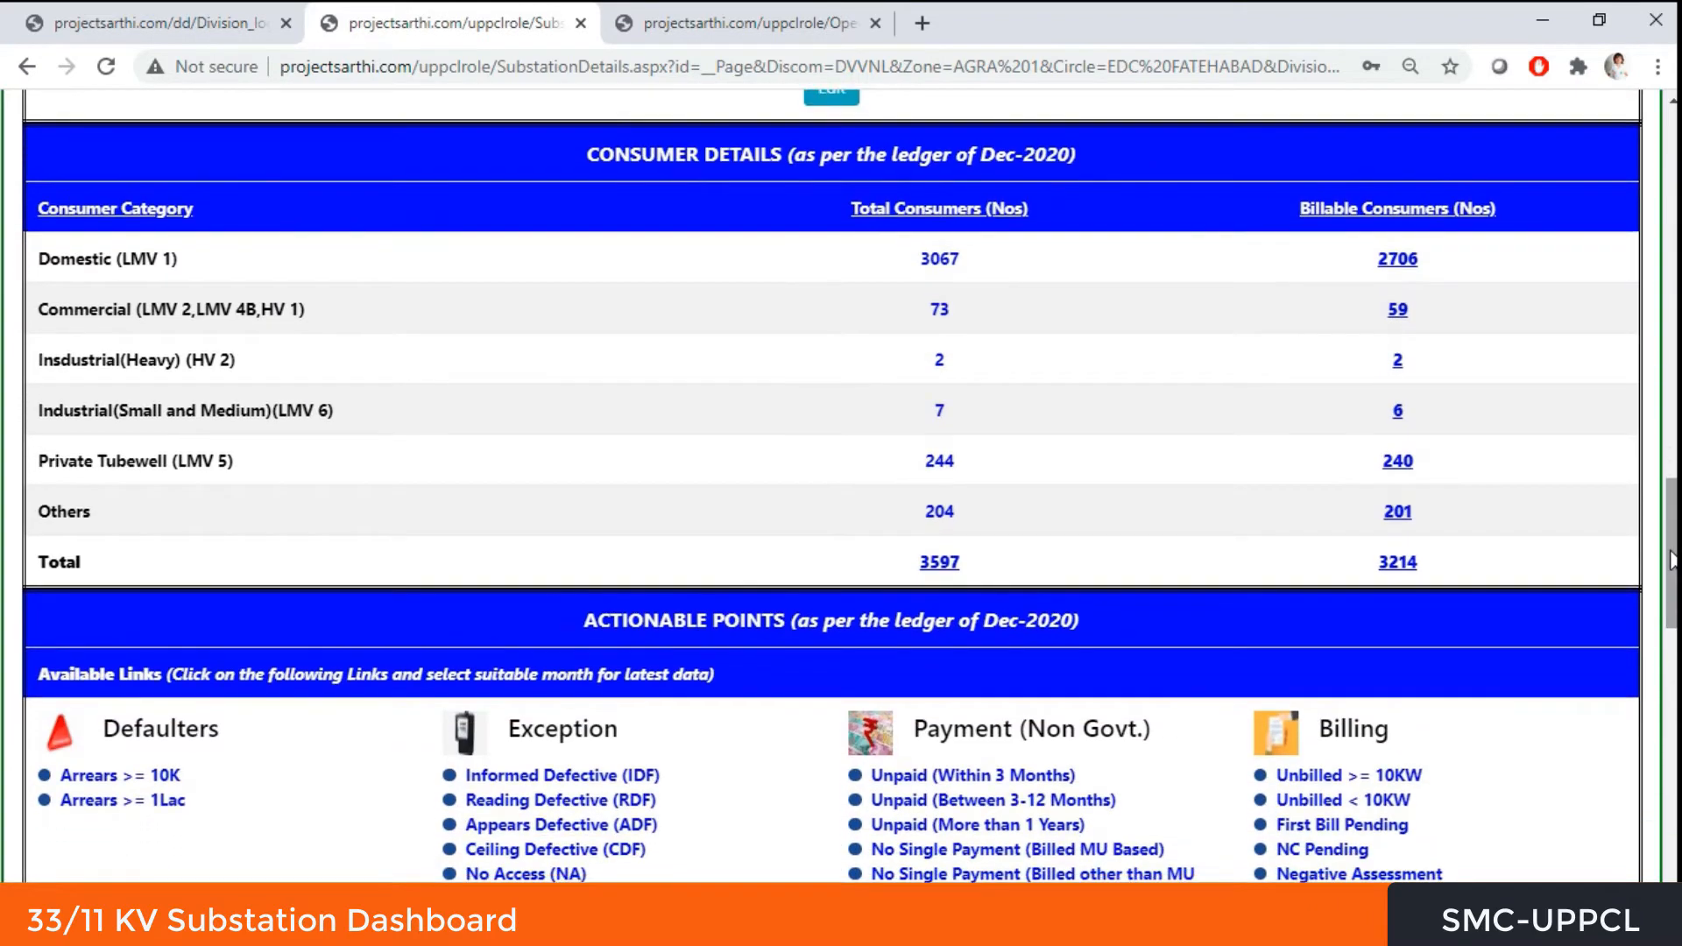
mouse_move(850, 226)
mouse_down()
mouse_move(912, 353)
mouse_move(839, 238)
mouse_up()
click(839, 239)
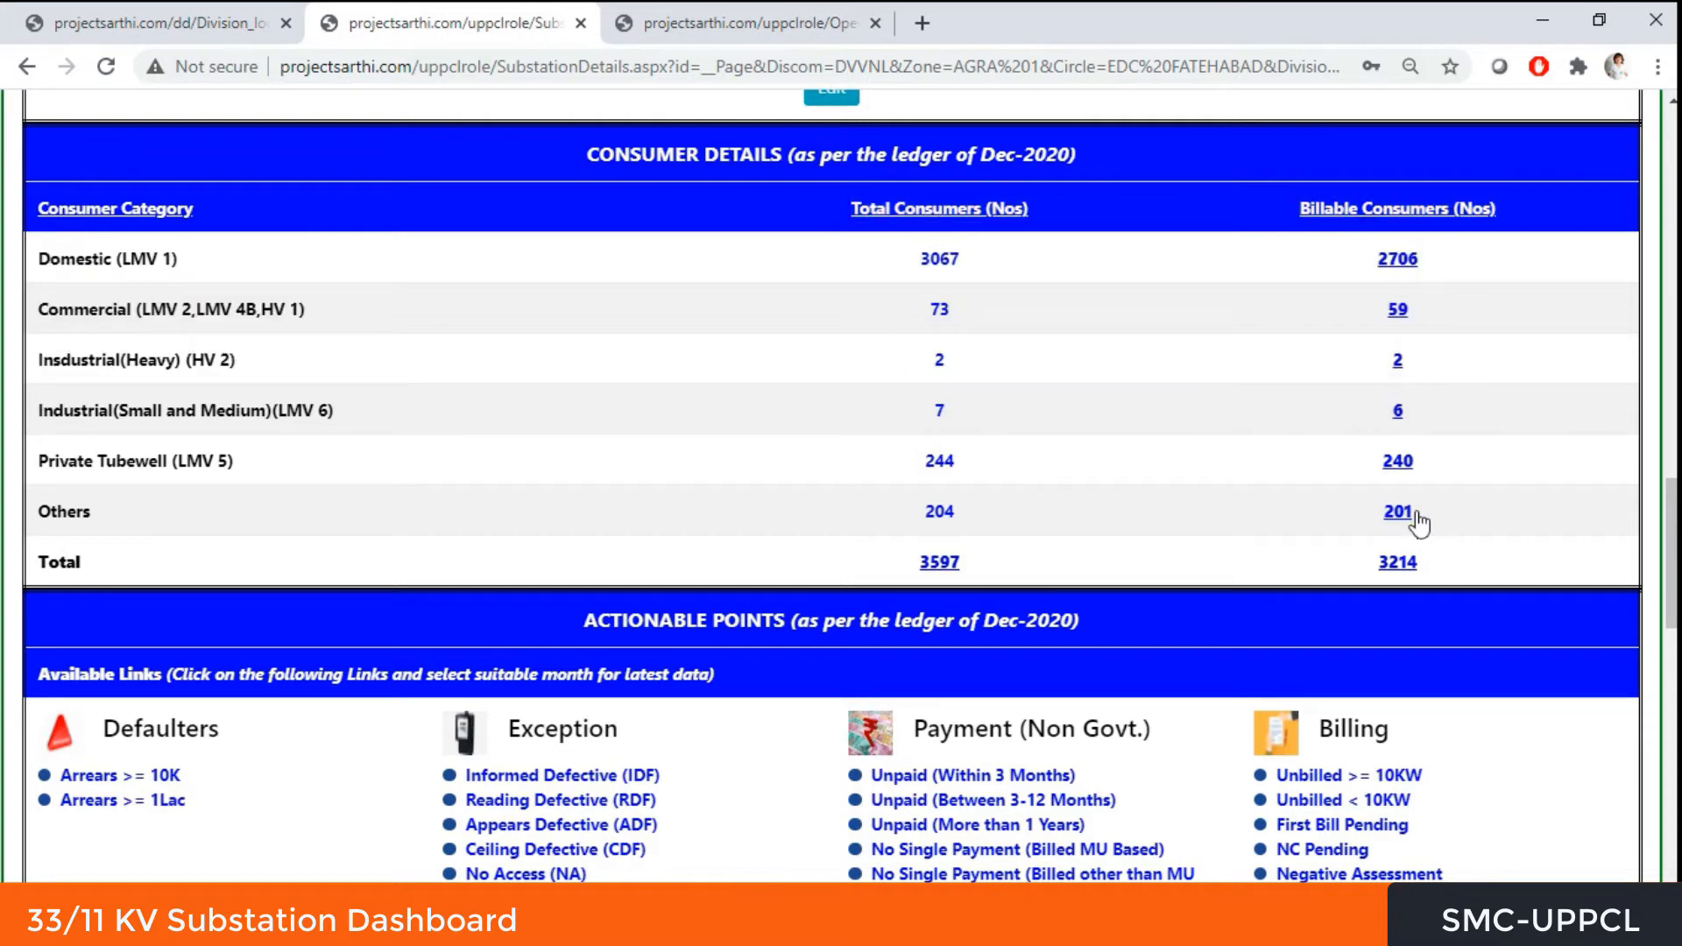
Step: Examine the Actionable Points links and the AT&C losses and monthly figures under Commercial Parameters
drag(1671, 530, 1671, 605)
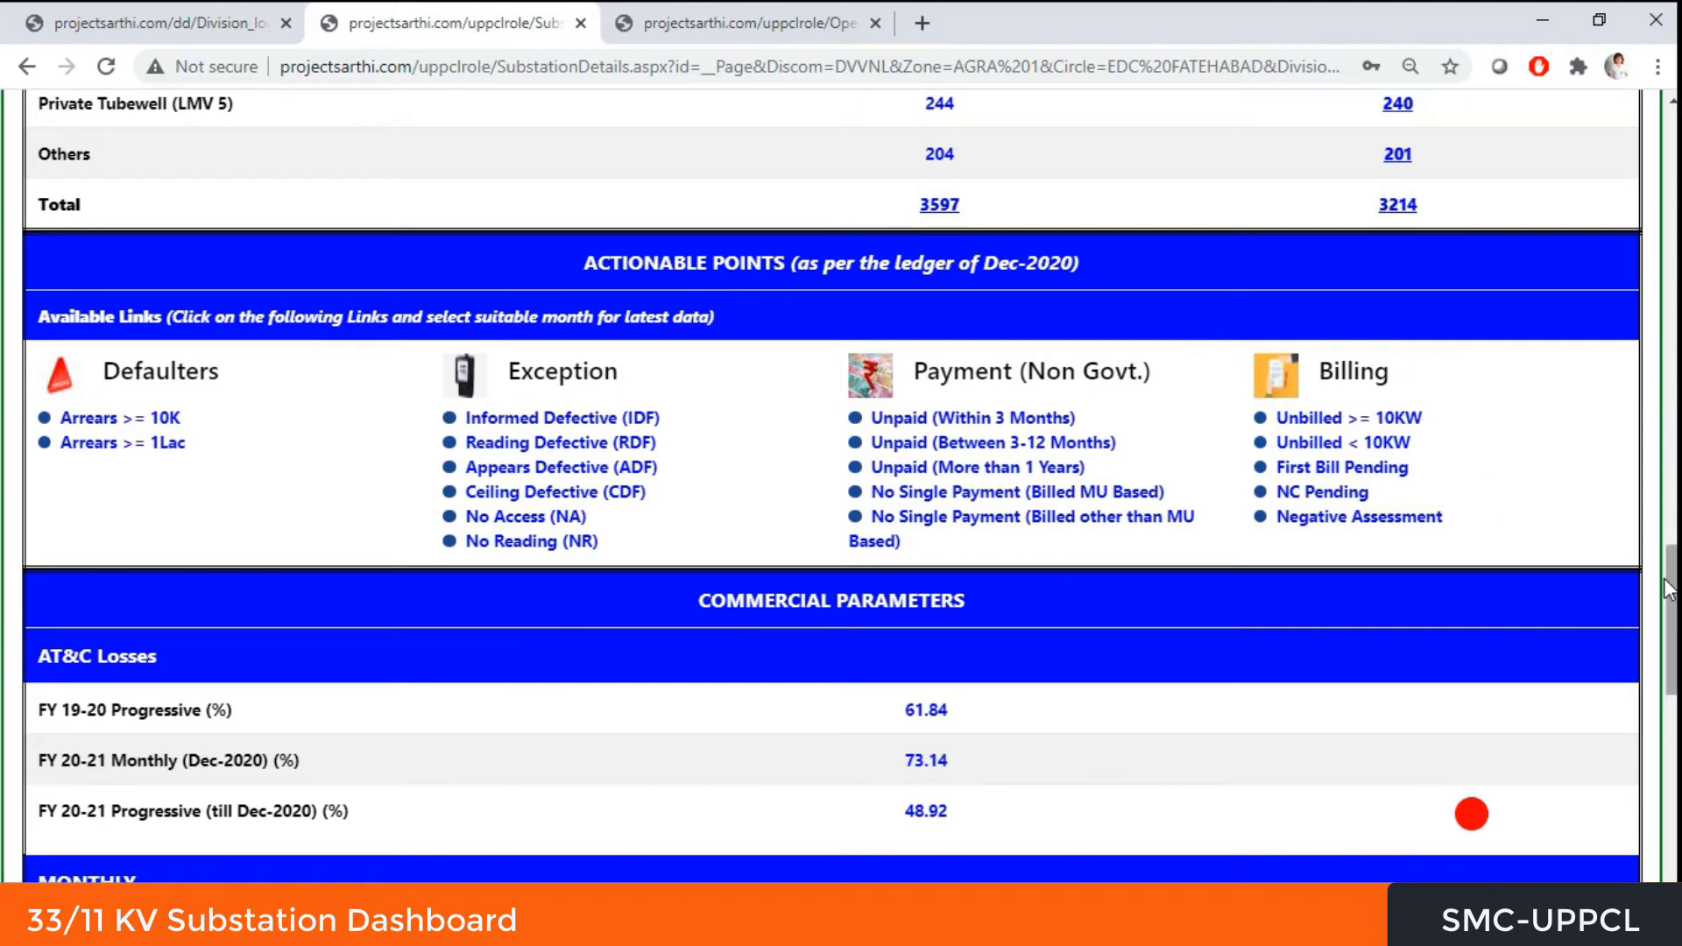
drag(1671, 599, 1671, 574)
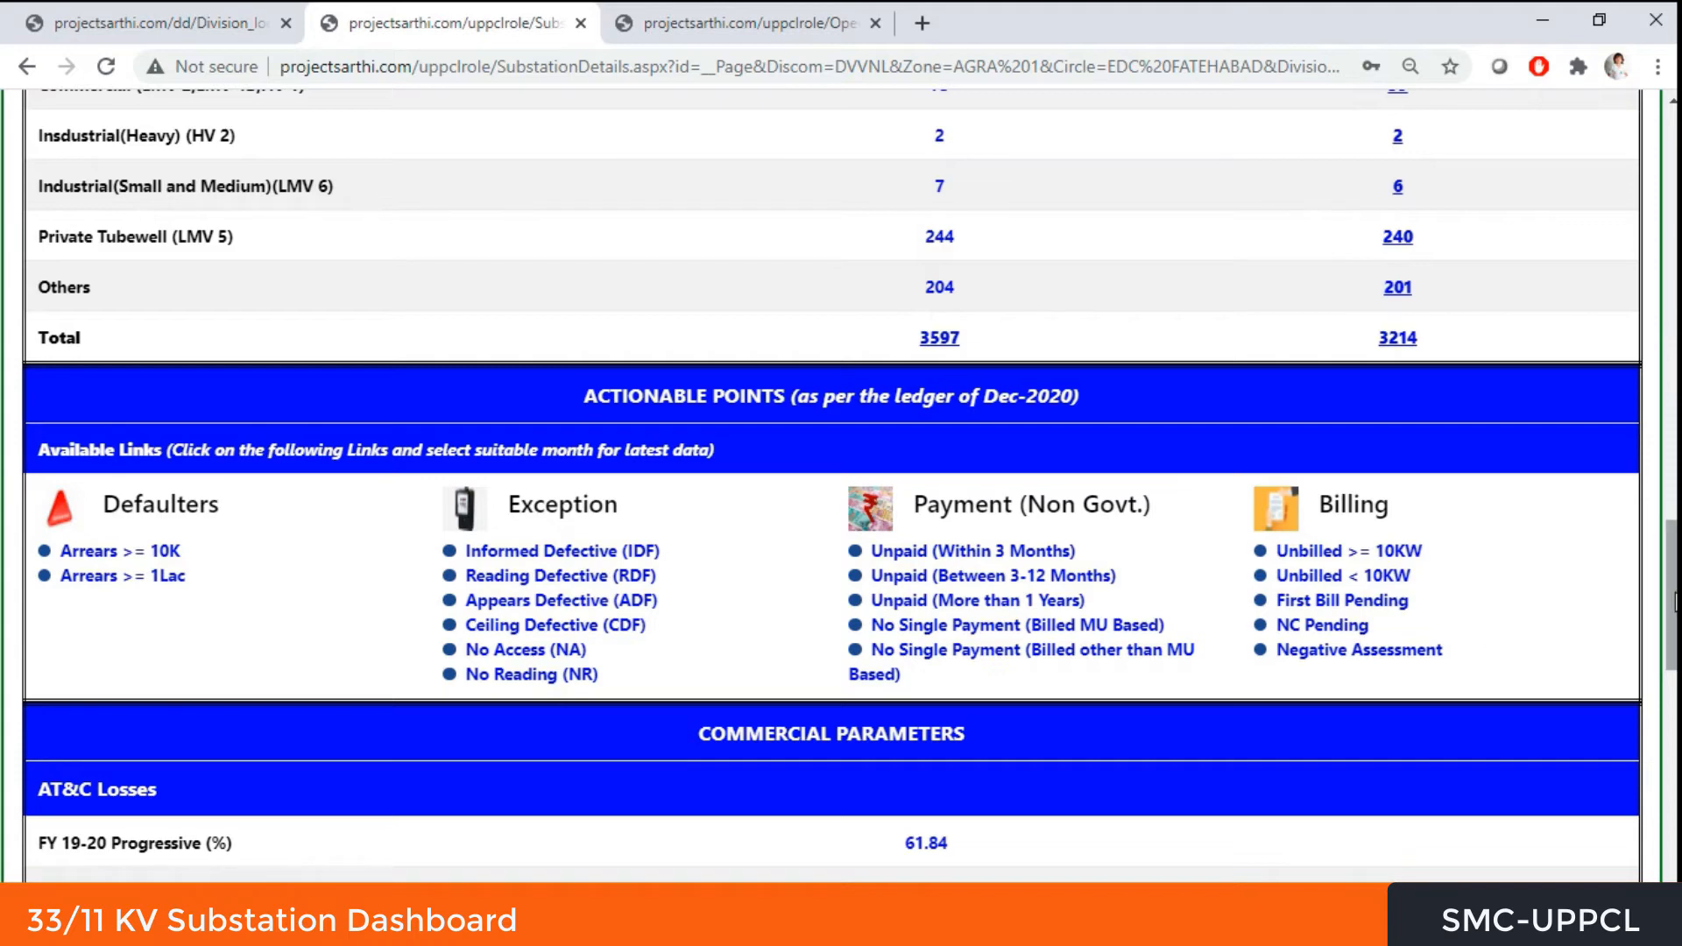
scroll(1472, 483, down, 5)
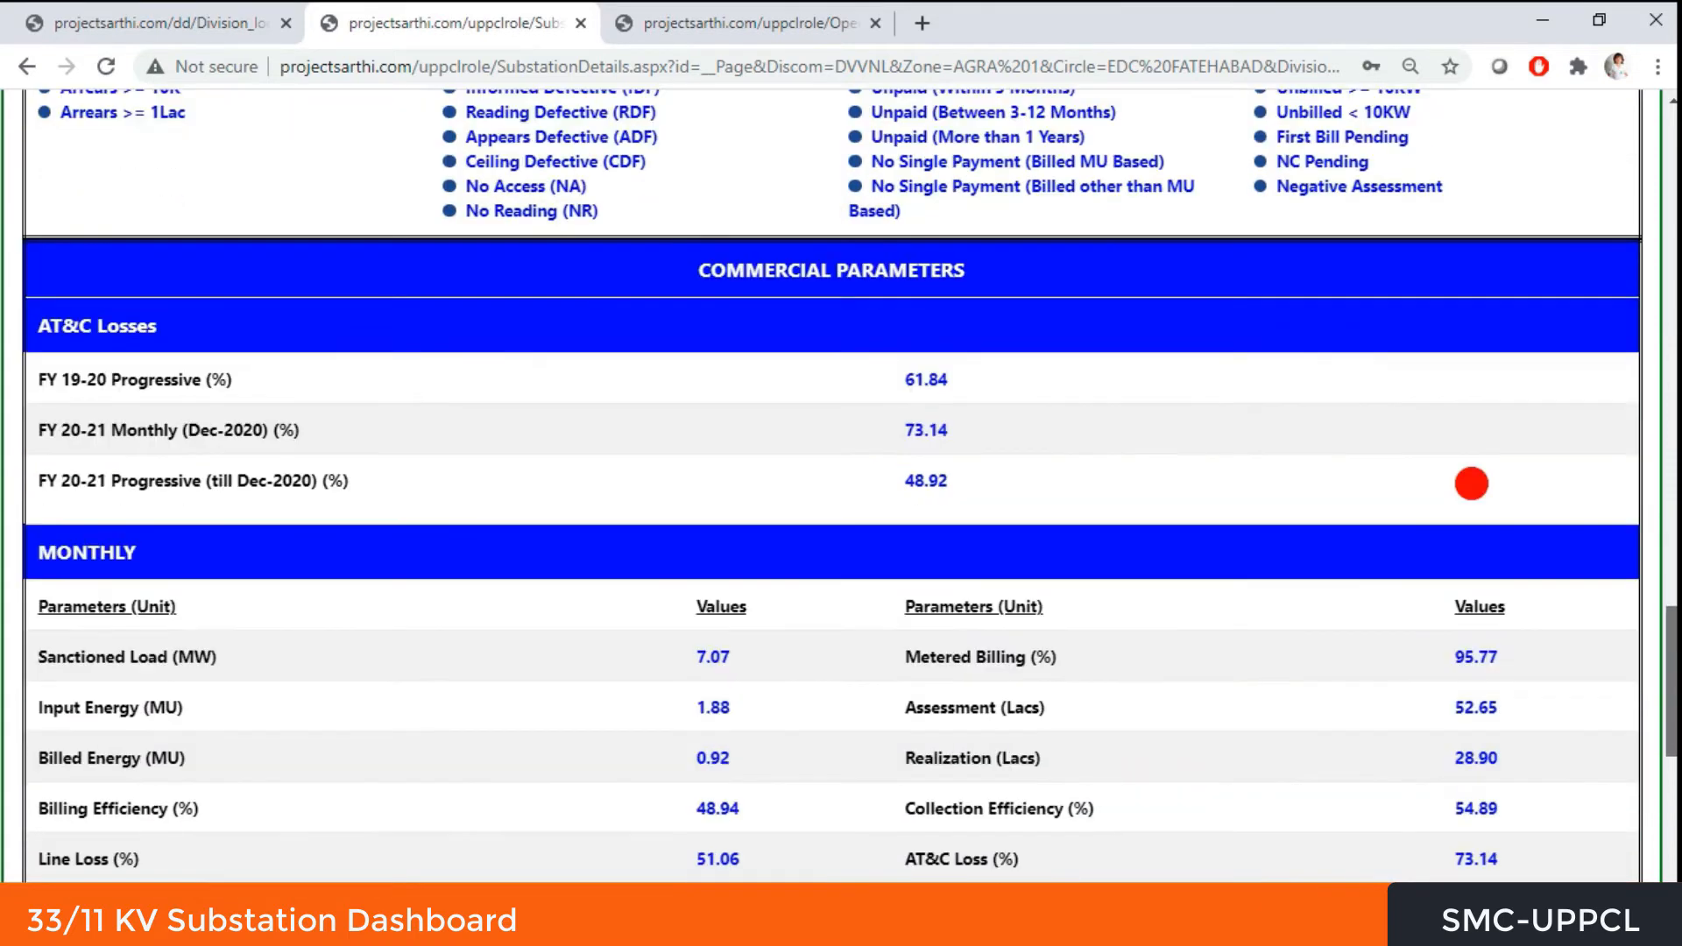
Step: Check the FY 20-21 progressive AT&C loss and review the substation's monthly parameters and tenure-wise Arrear Status table
scroll(850, 490, down, 1)
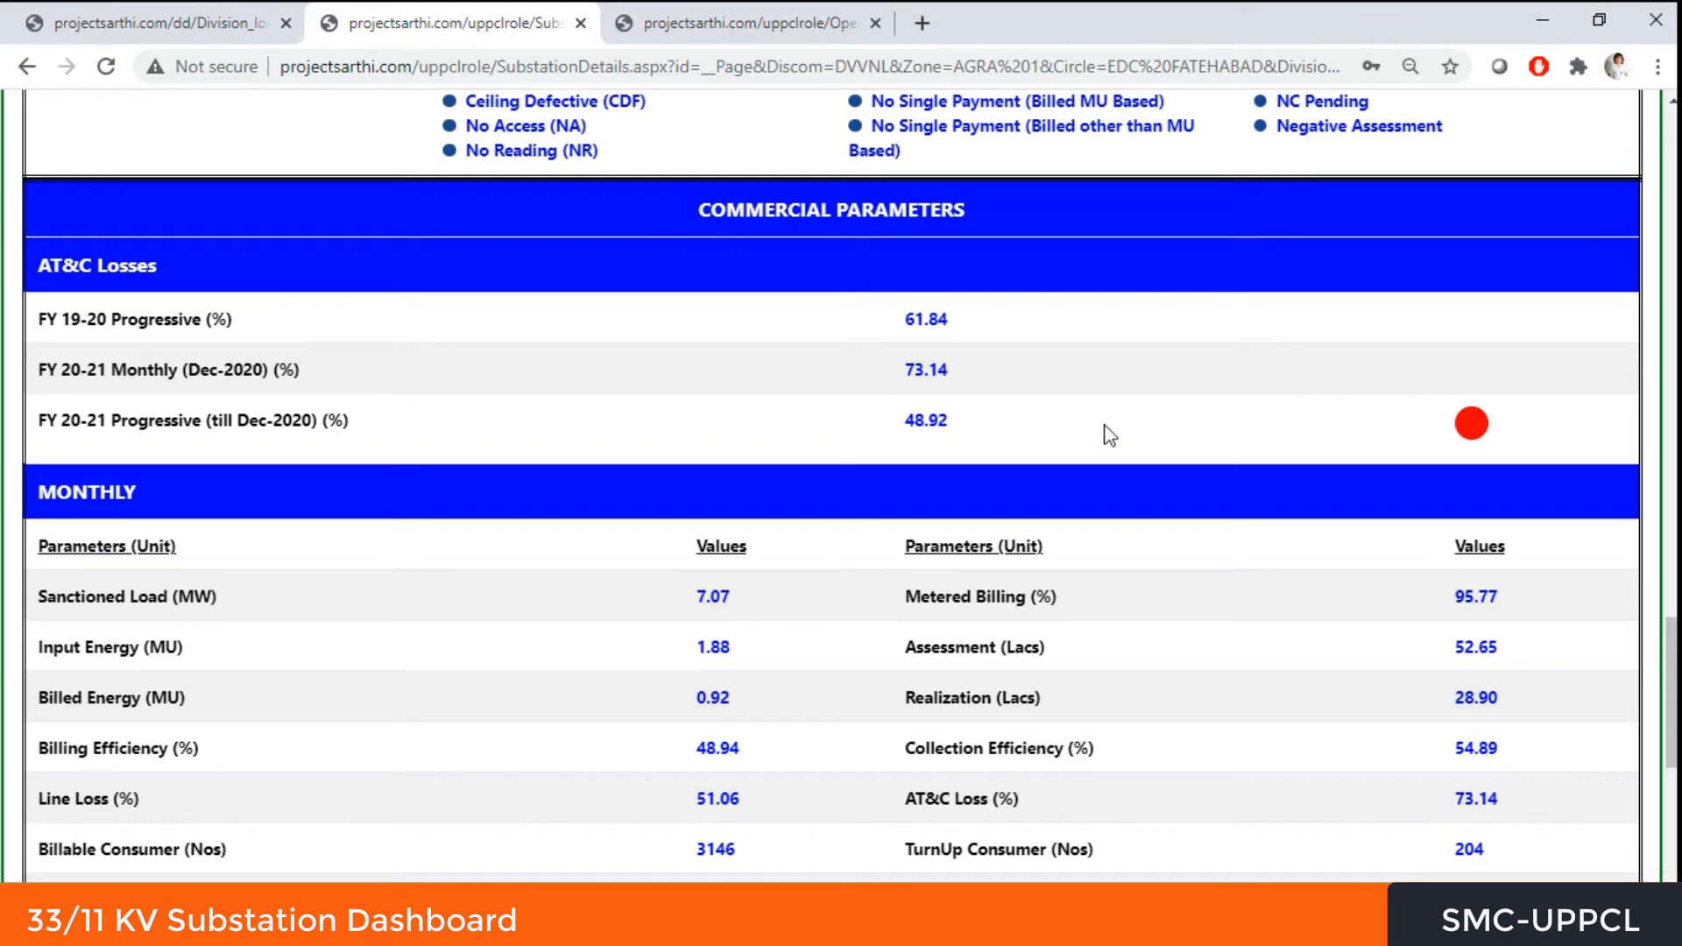
double_click(940, 439)
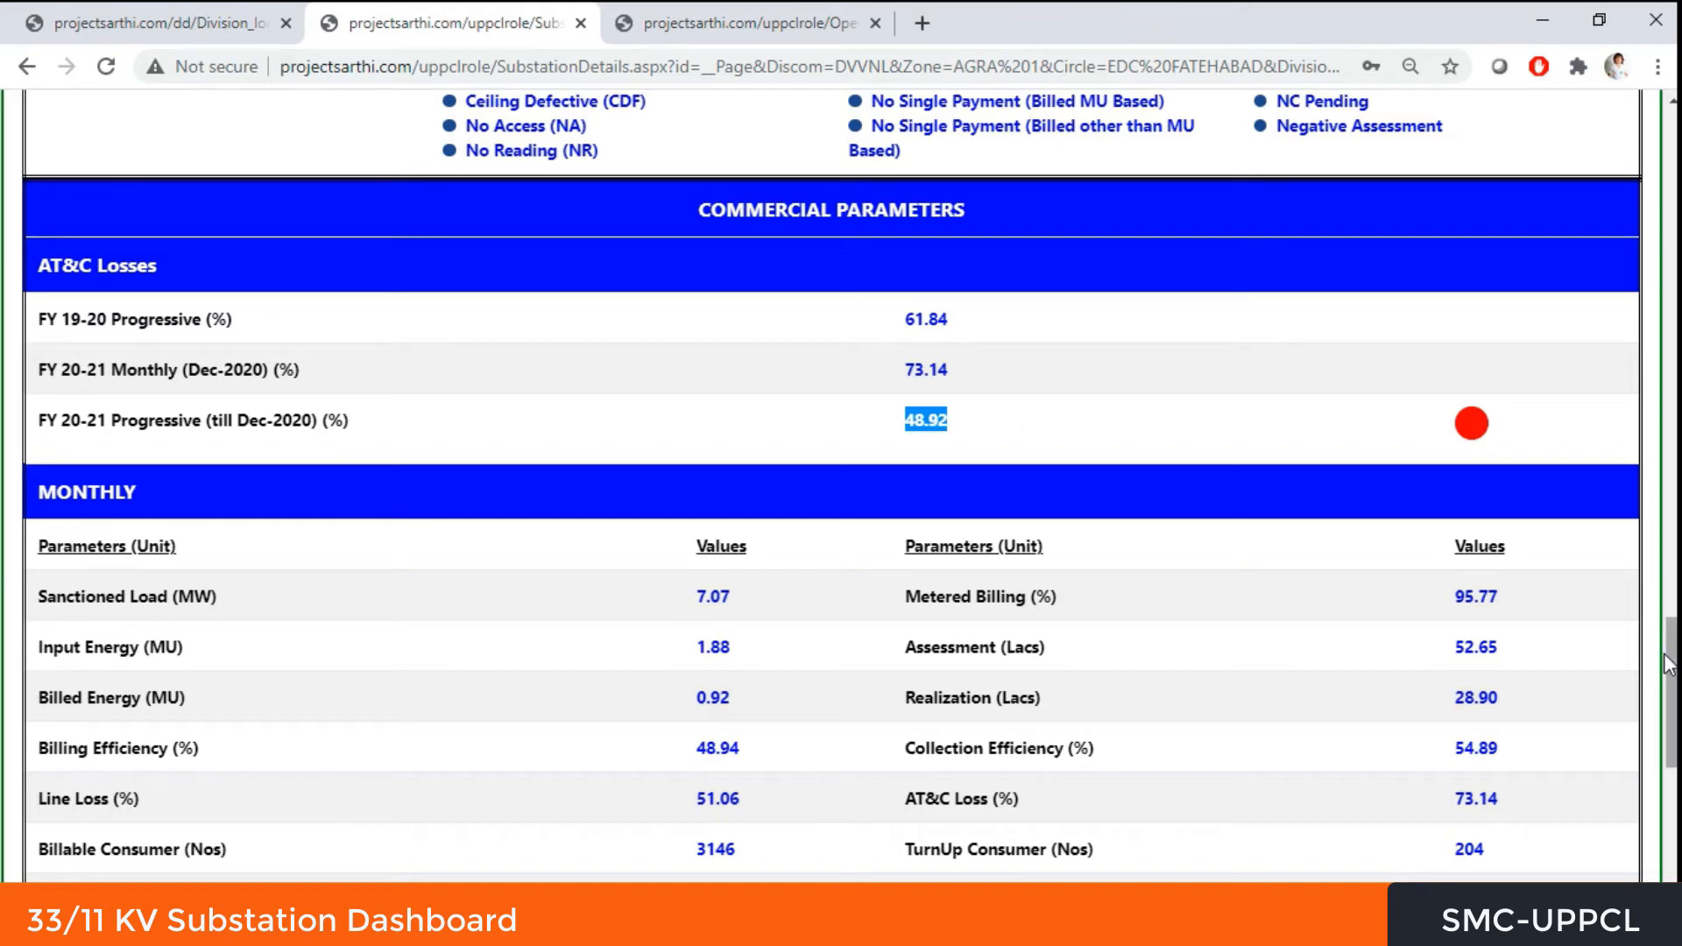
drag(1669, 665, 1671, 723)
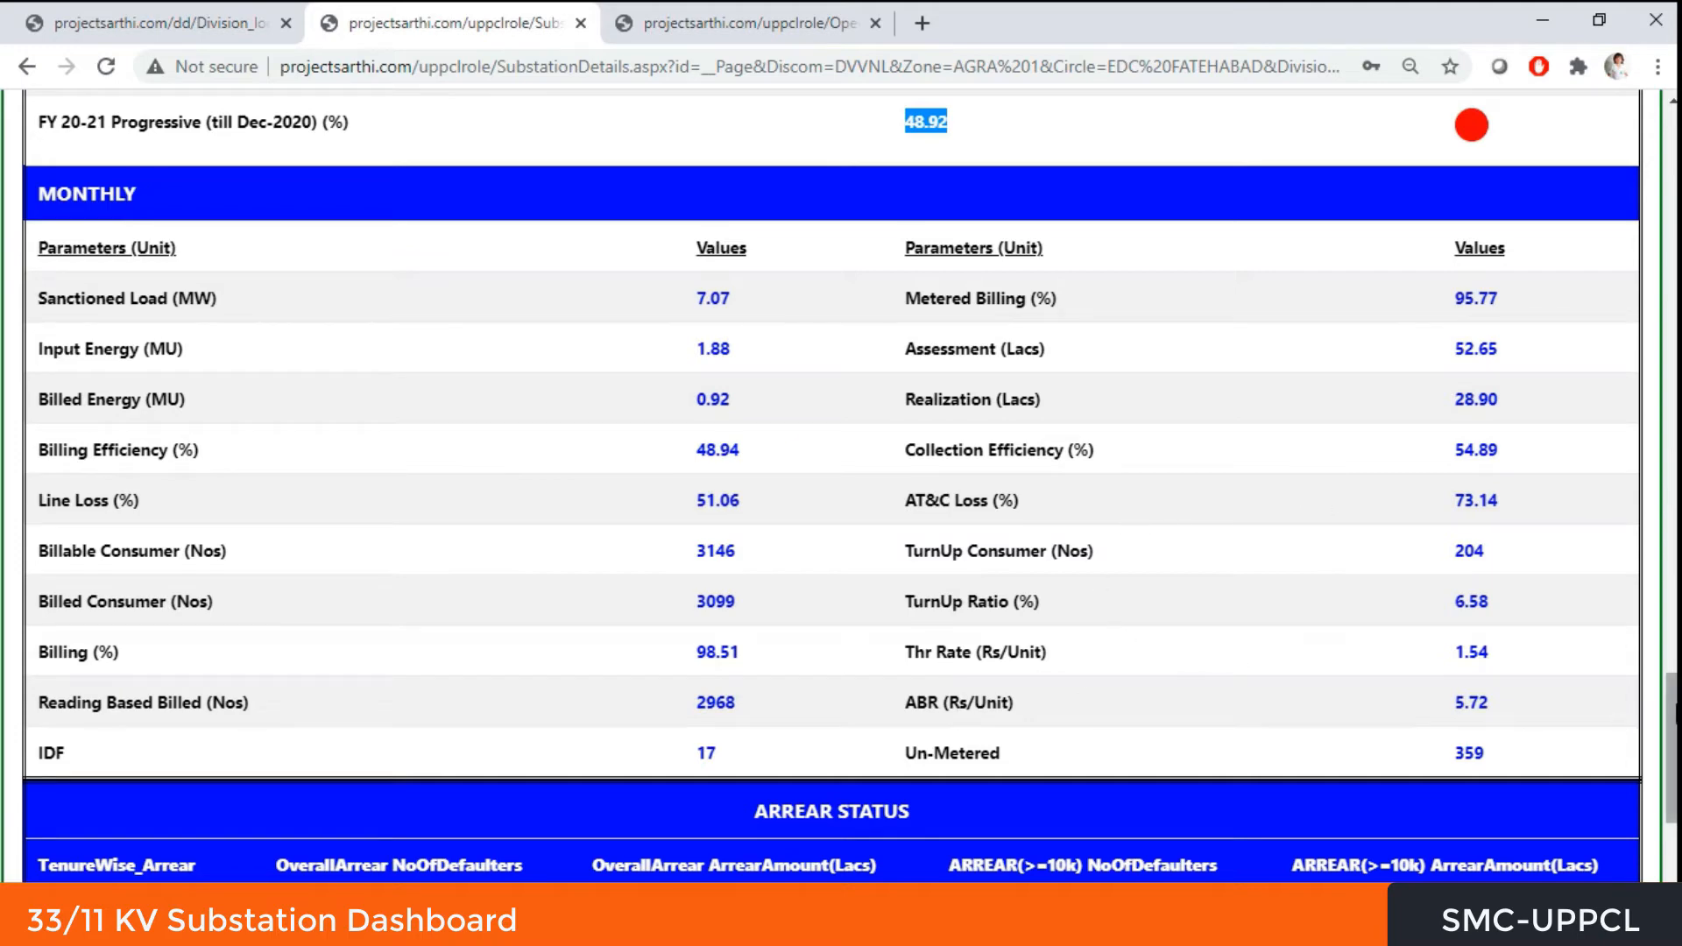
drag(1672, 711, 1673, 773)
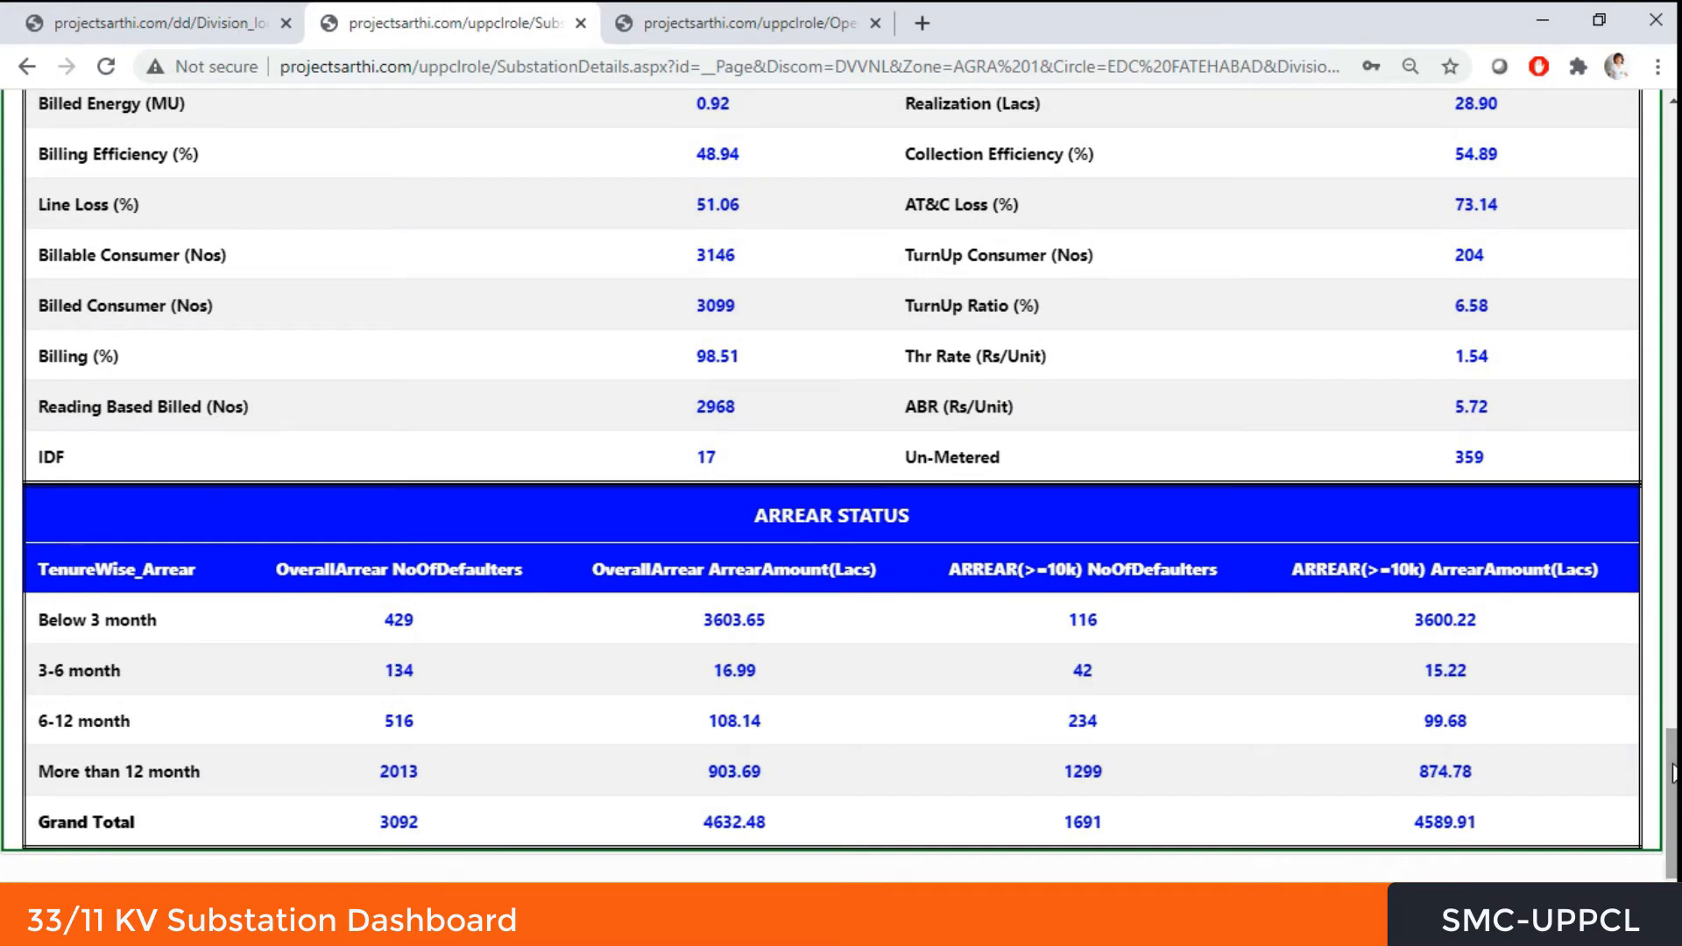
drag(1673, 772, 1673, 184)
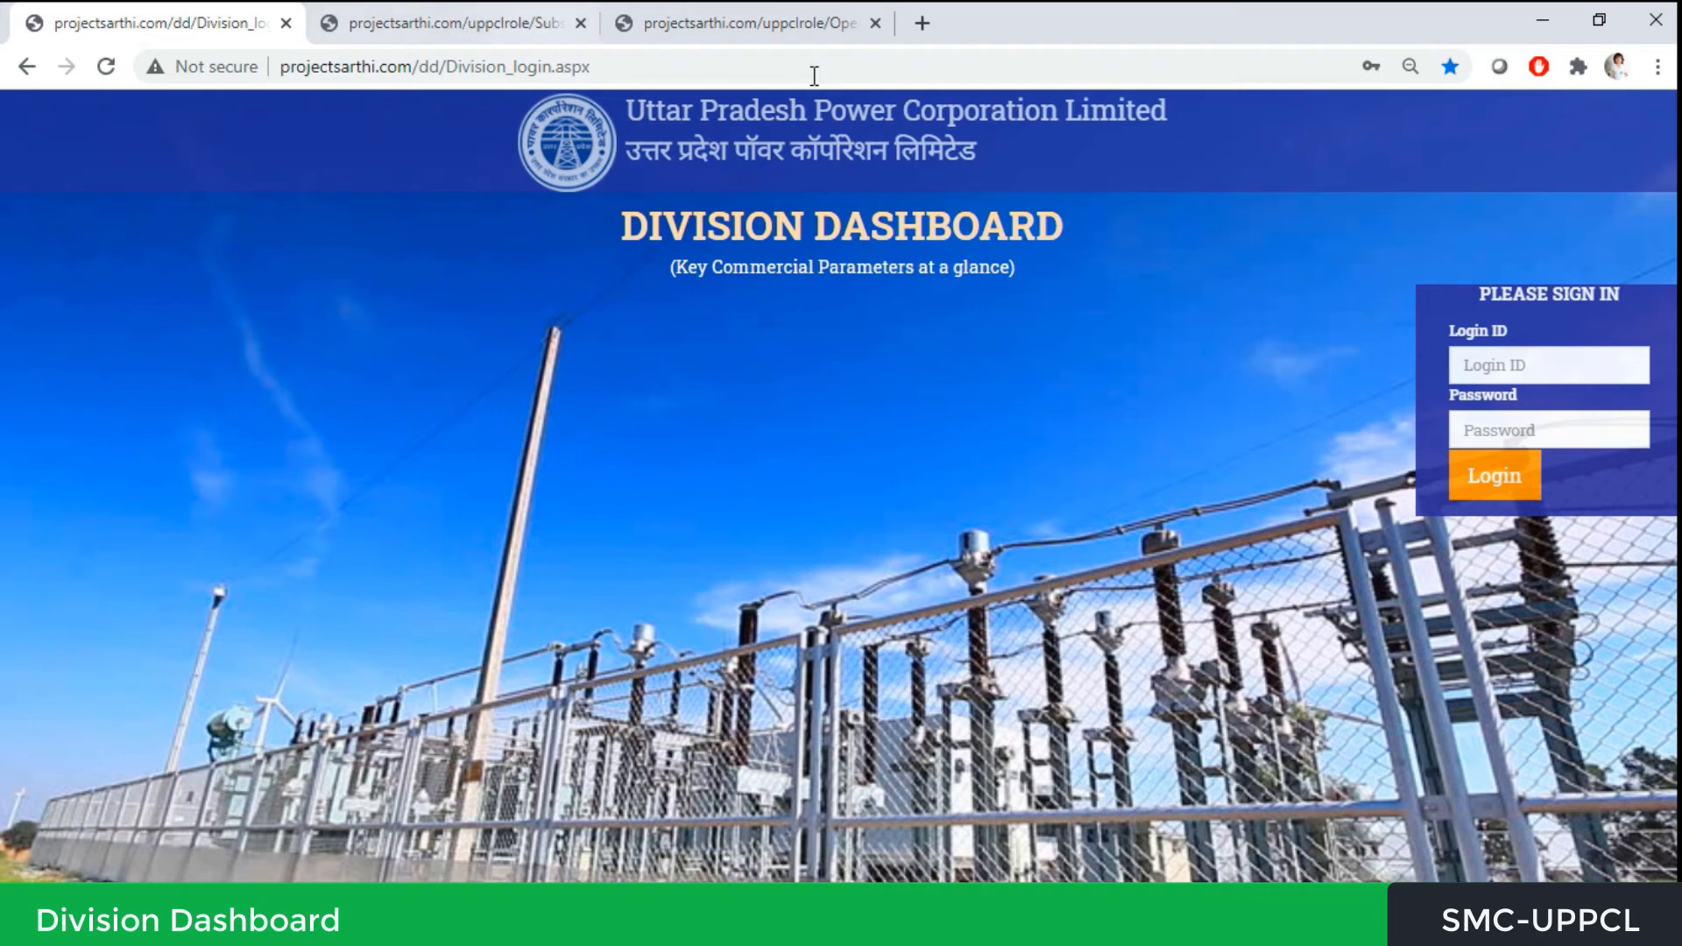
Step: Sign in to the UPPCL Division Dashboard with the login ID and account password
click(1479, 372)
click(1512, 417)
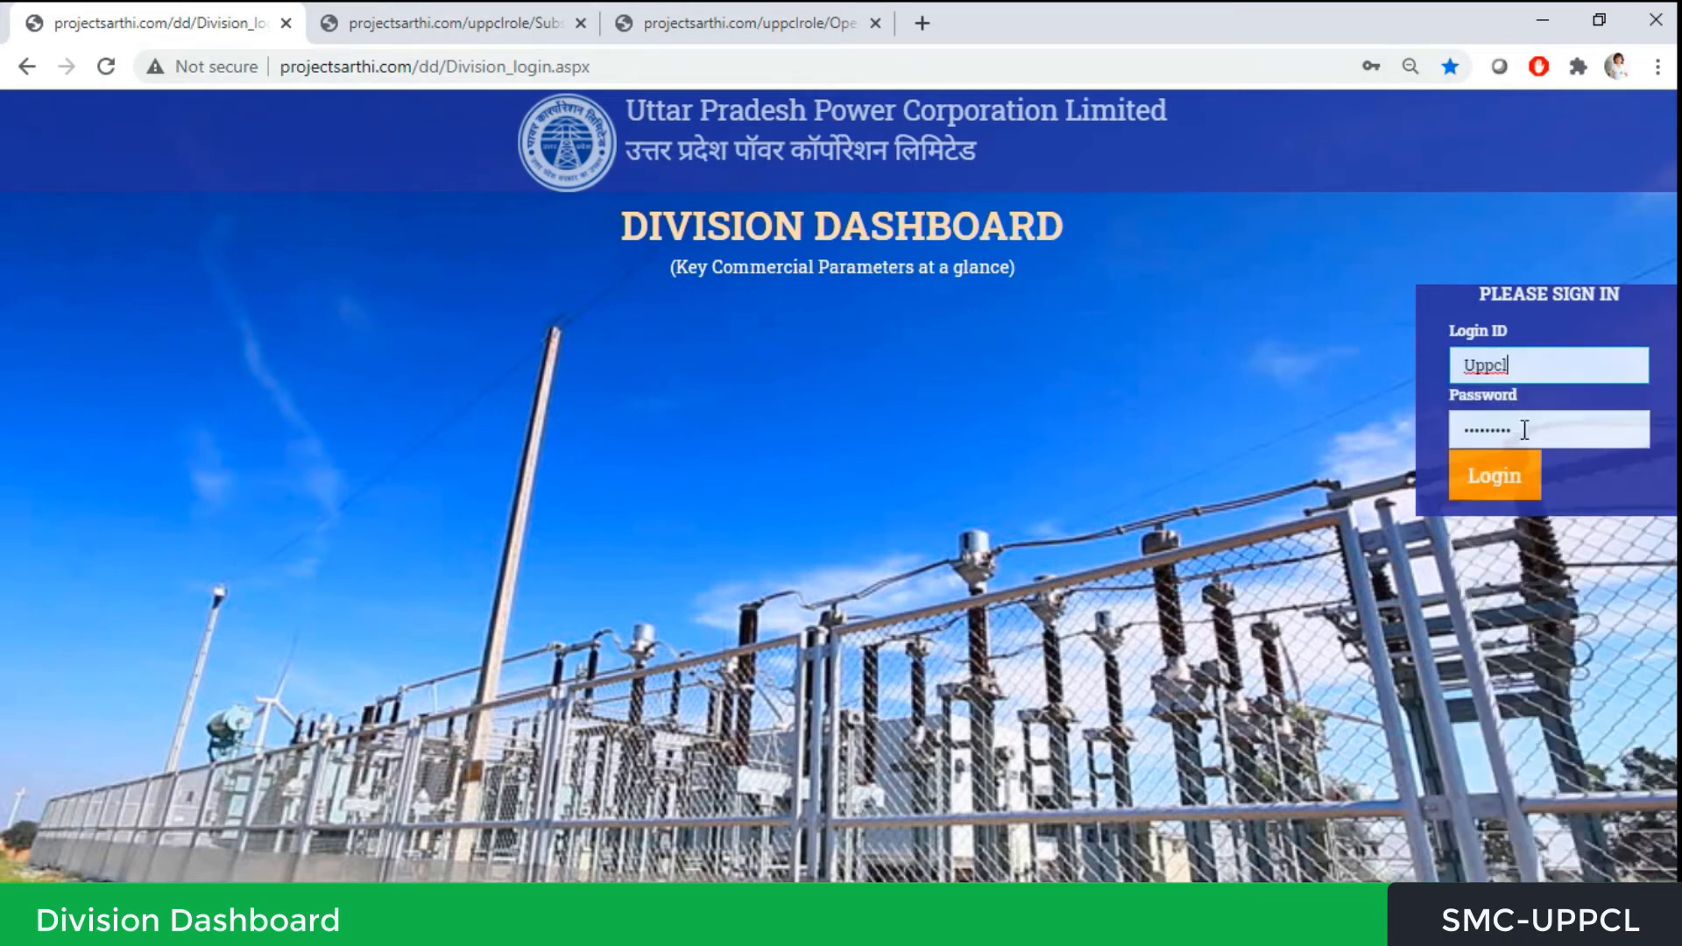
click(1486, 486)
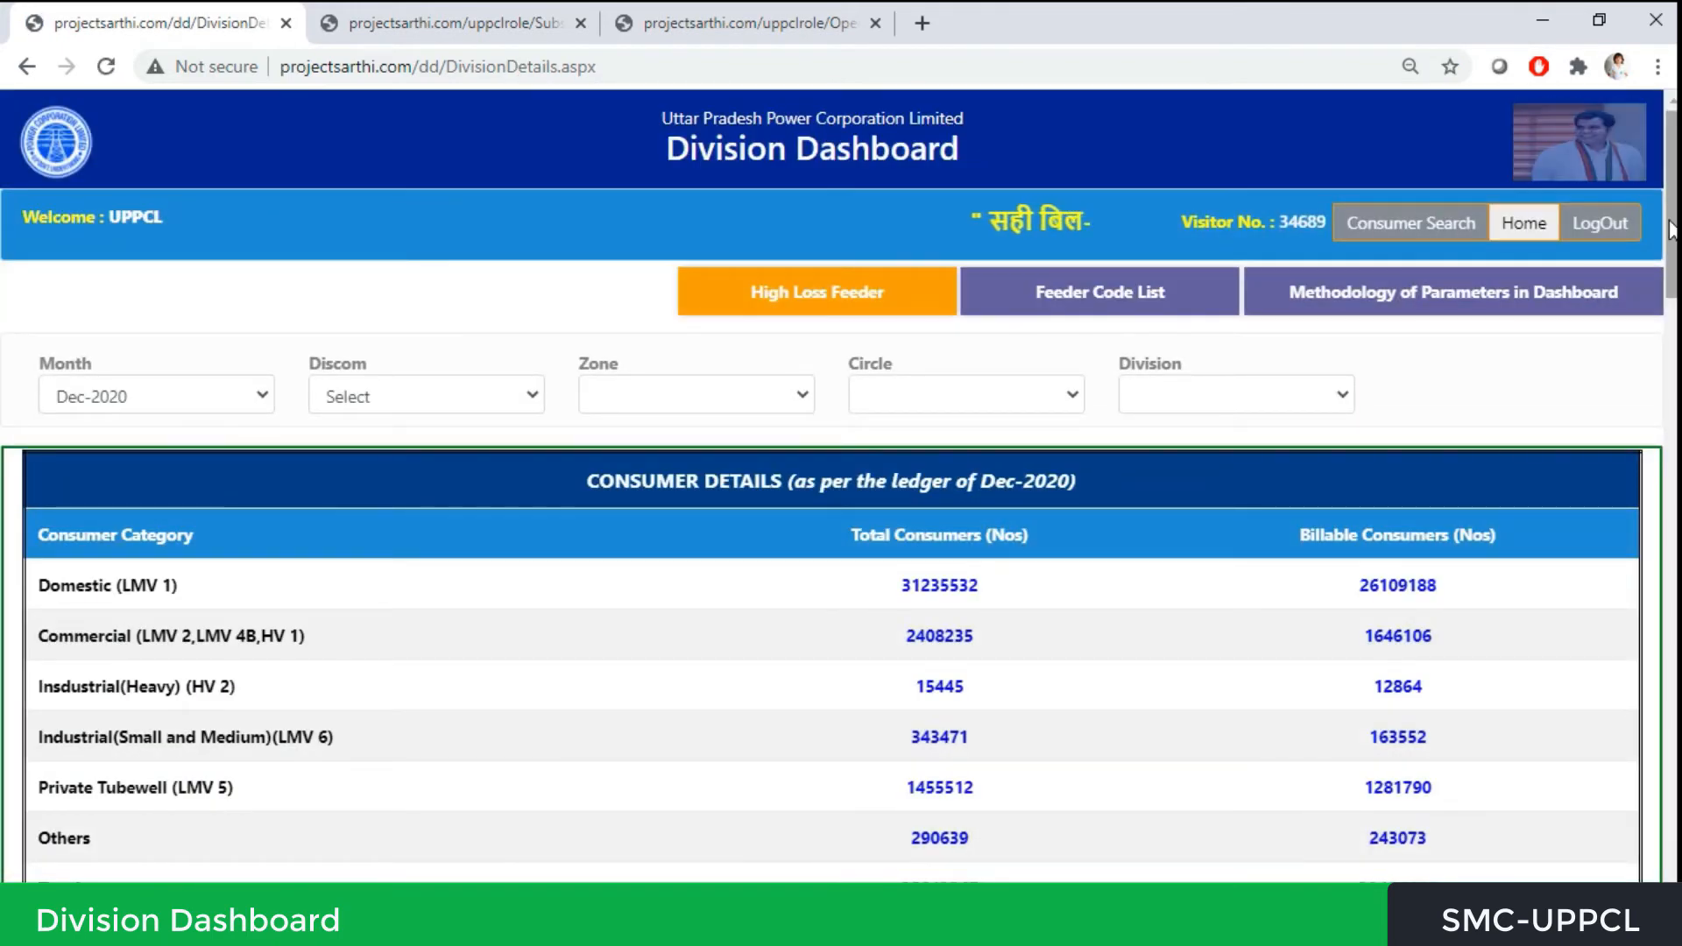
Step: Review the Dec-2020 Consumer Details by category and the Discom filter on the Division Dashboard
scroll(1672, 230, down, 1)
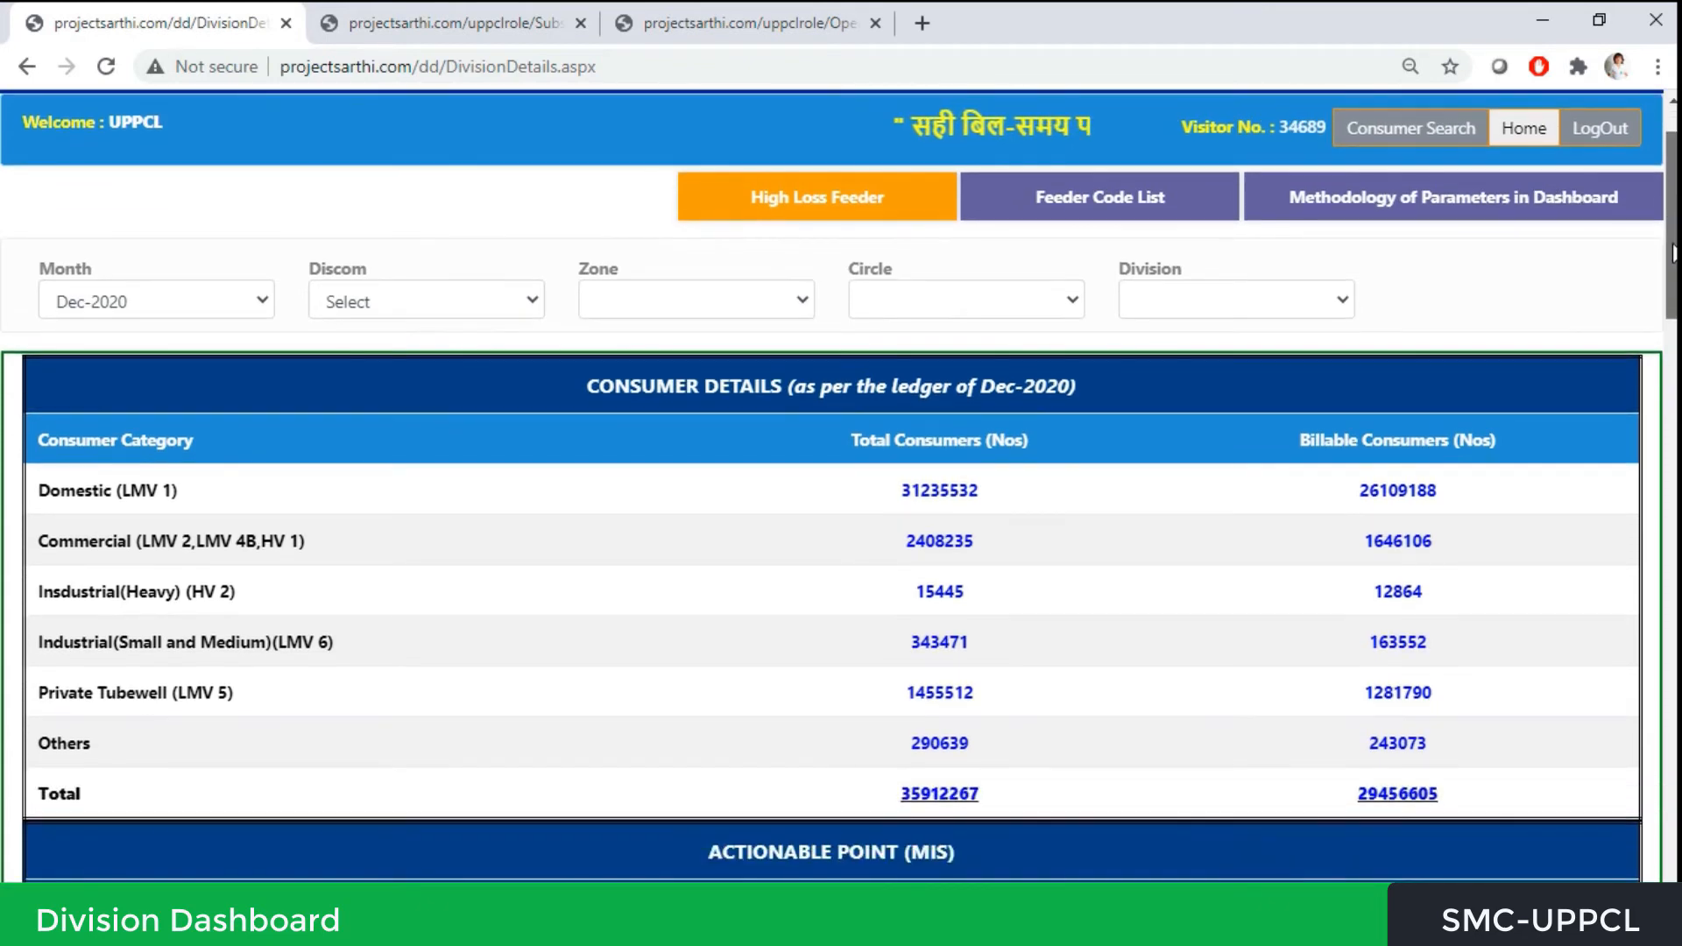
scroll(1671, 229, up, 1)
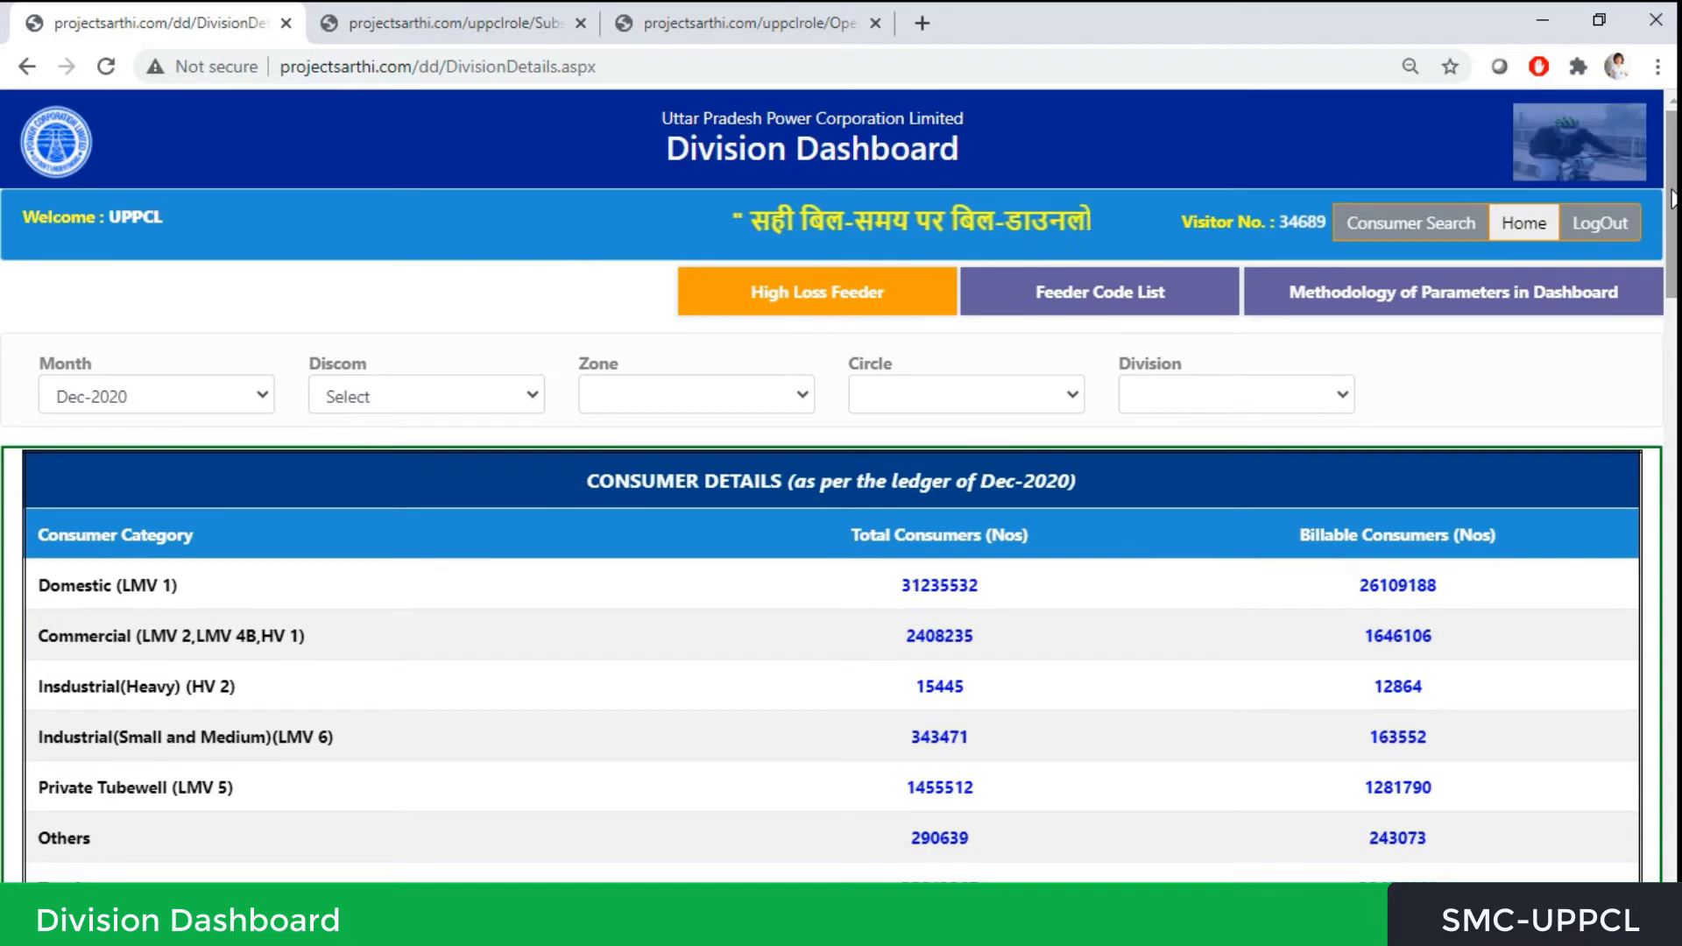
drag(1671, 200, 1672, 227)
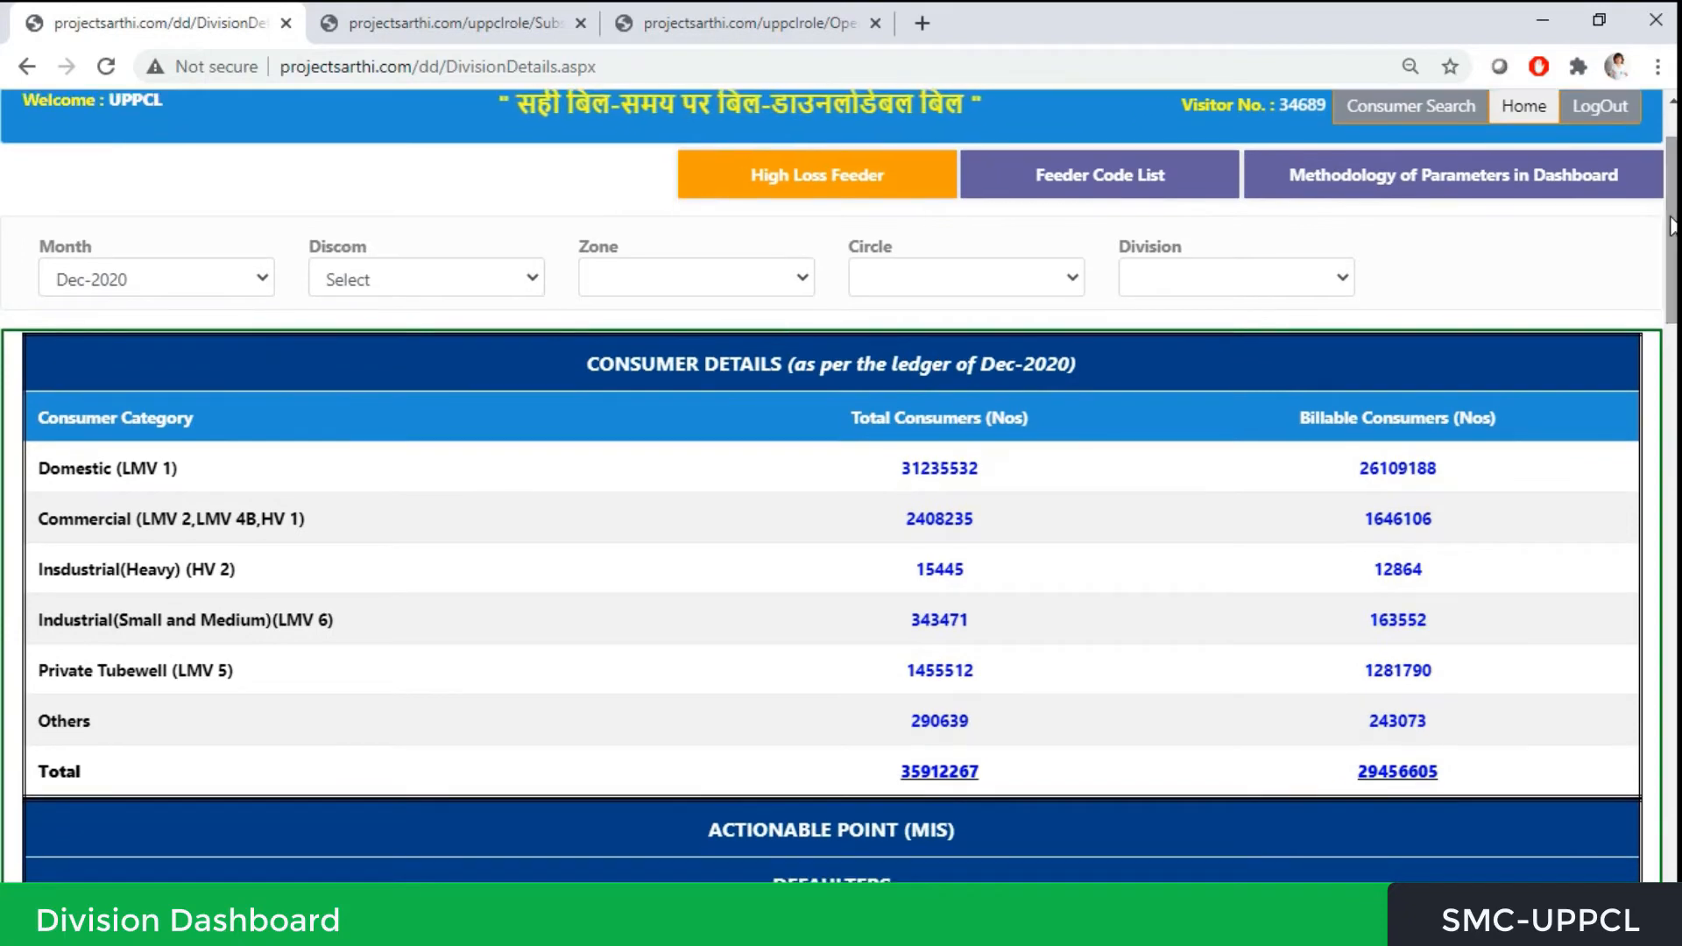
click(464, 276)
click(464, 276)
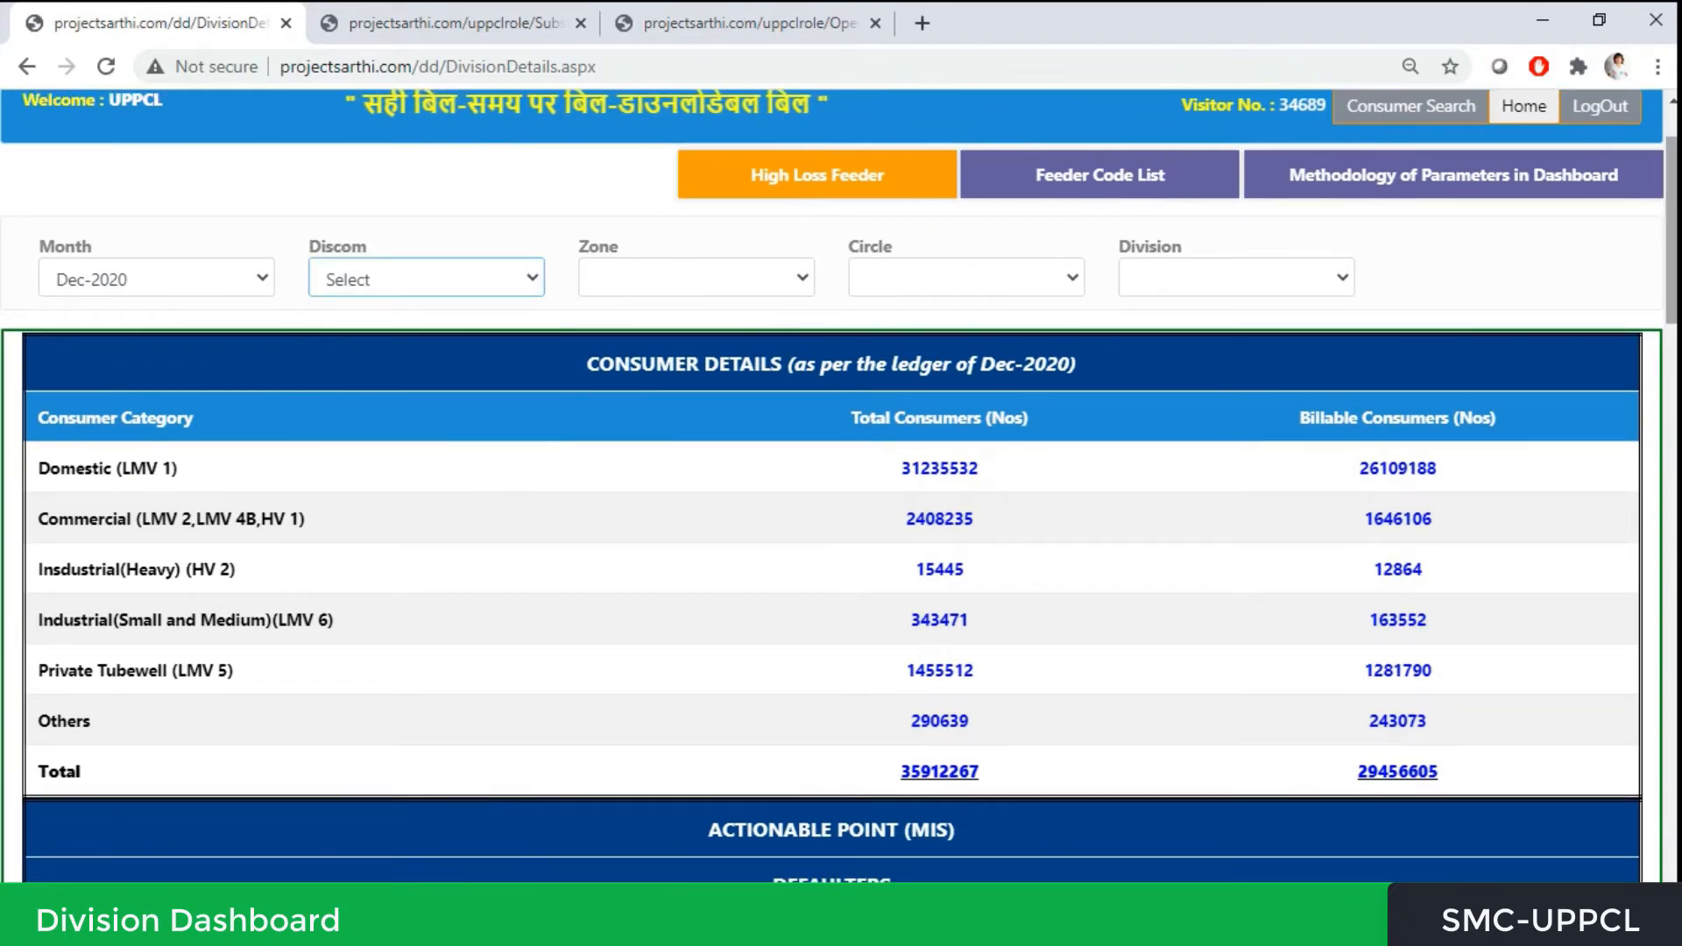
Step: Examine the Actionable Point (MIS) tables and the Commercial Parameters and Monthly figures for UPPCL
drag(1674, 271, 1673, 378)
drag(1675, 394, 1675, 438)
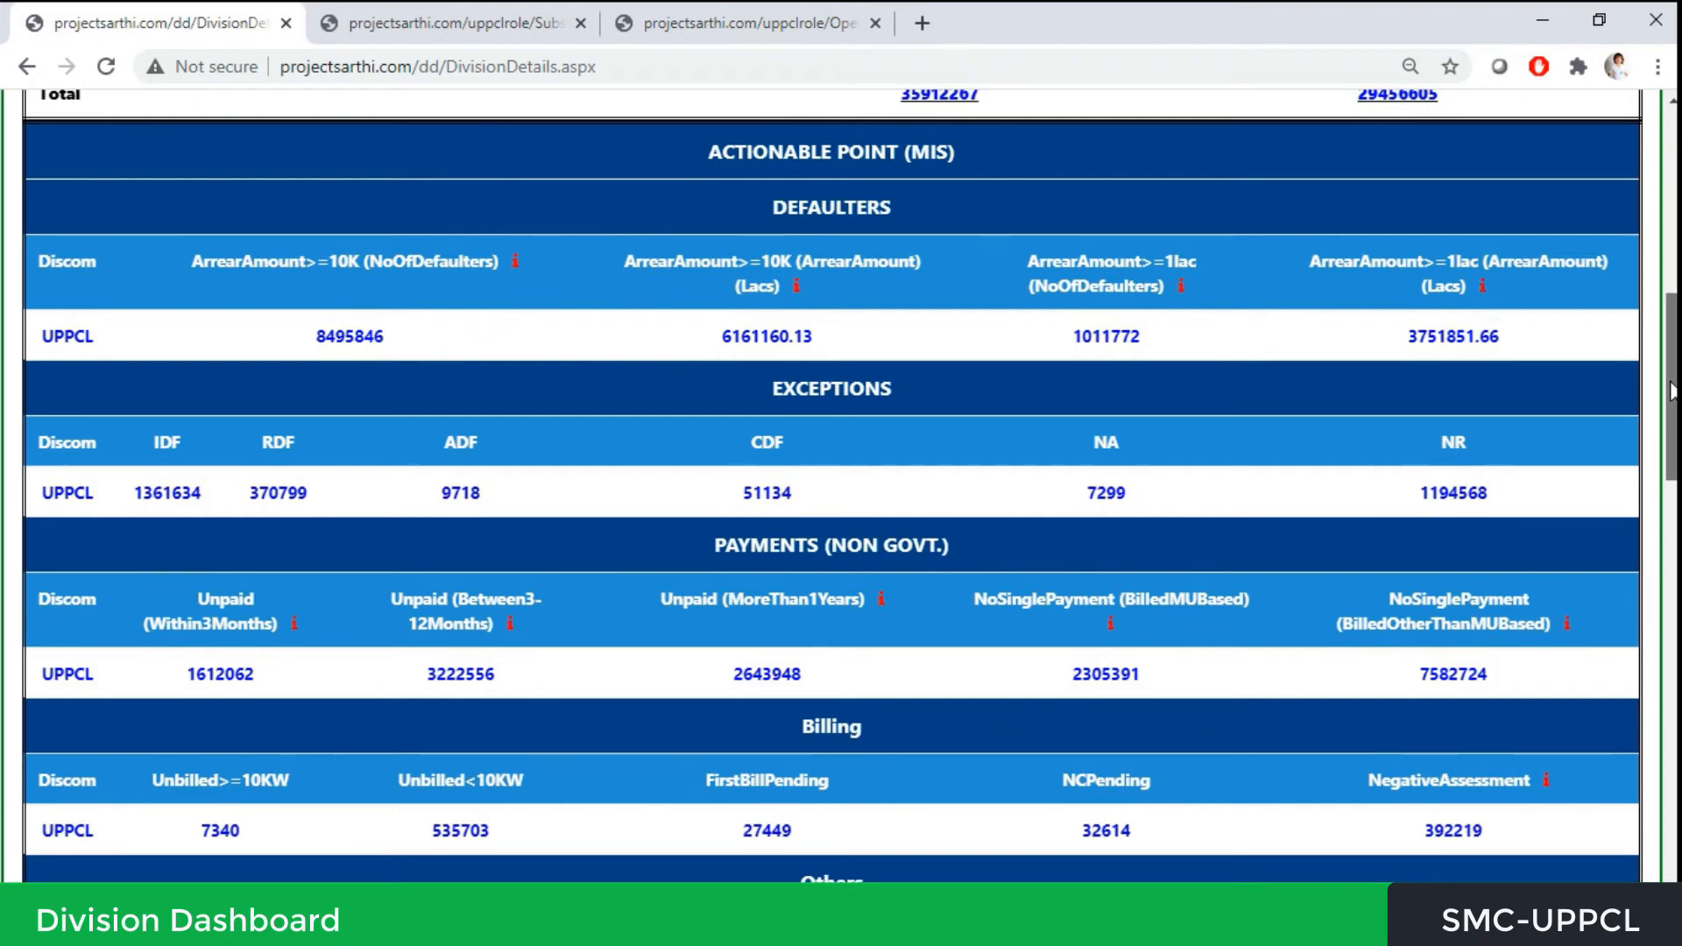
drag(1673, 390, 1673, 394)
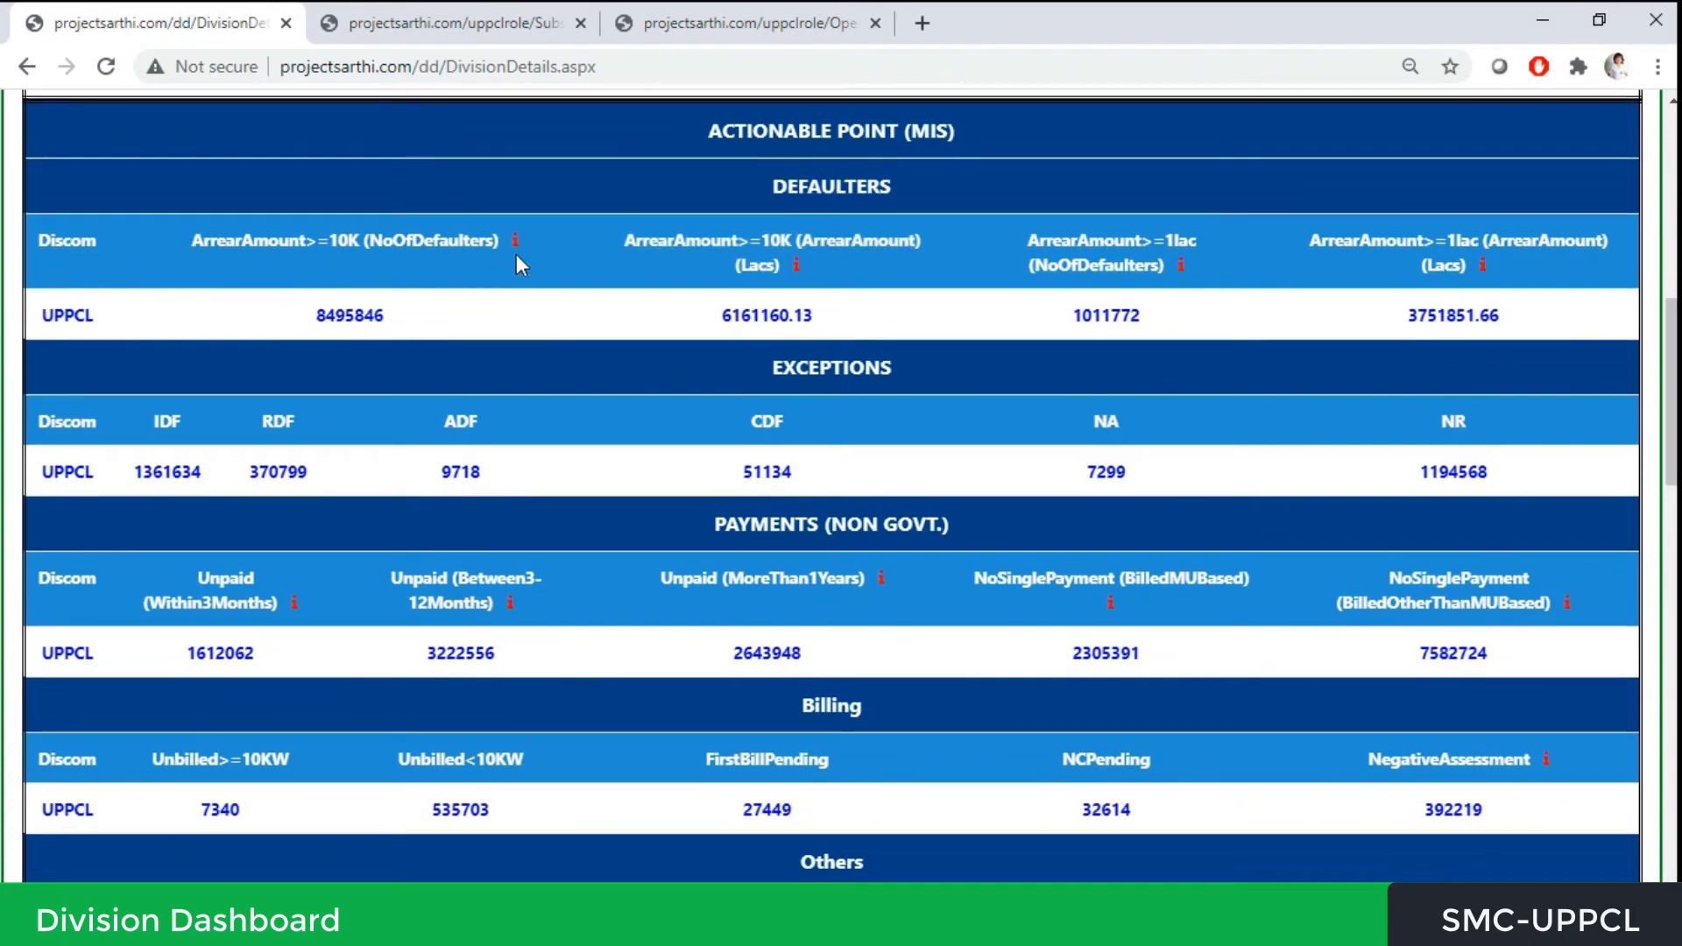
mouse_move(516, 238)
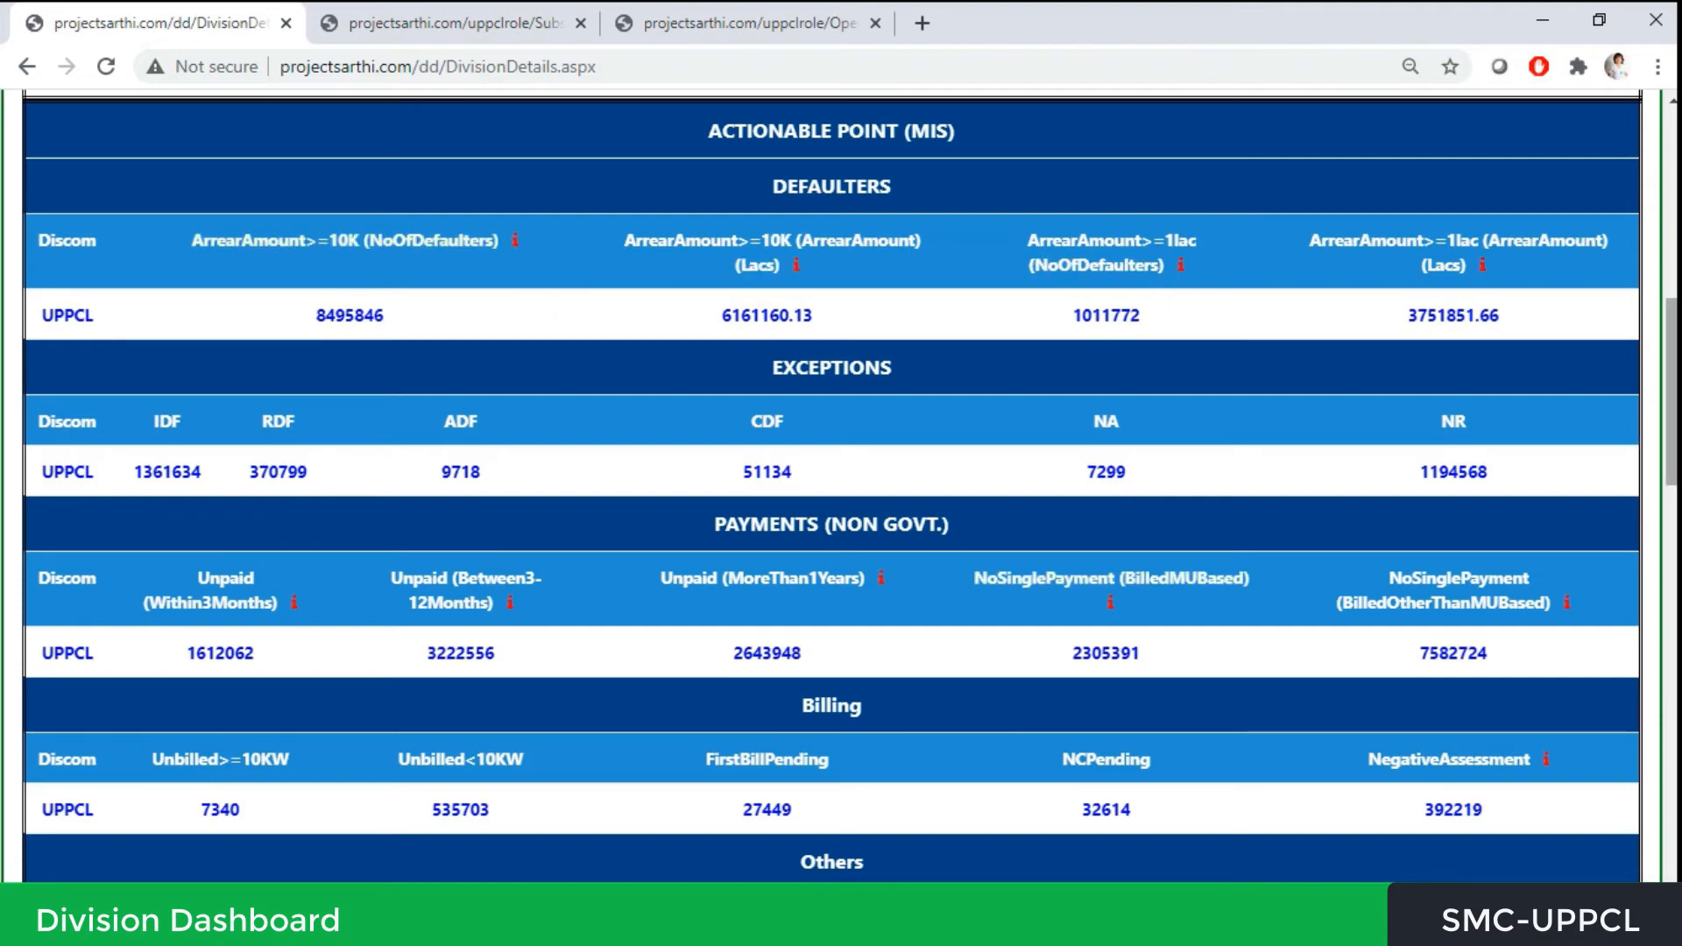
drag(1673, 415, 1673, 612)
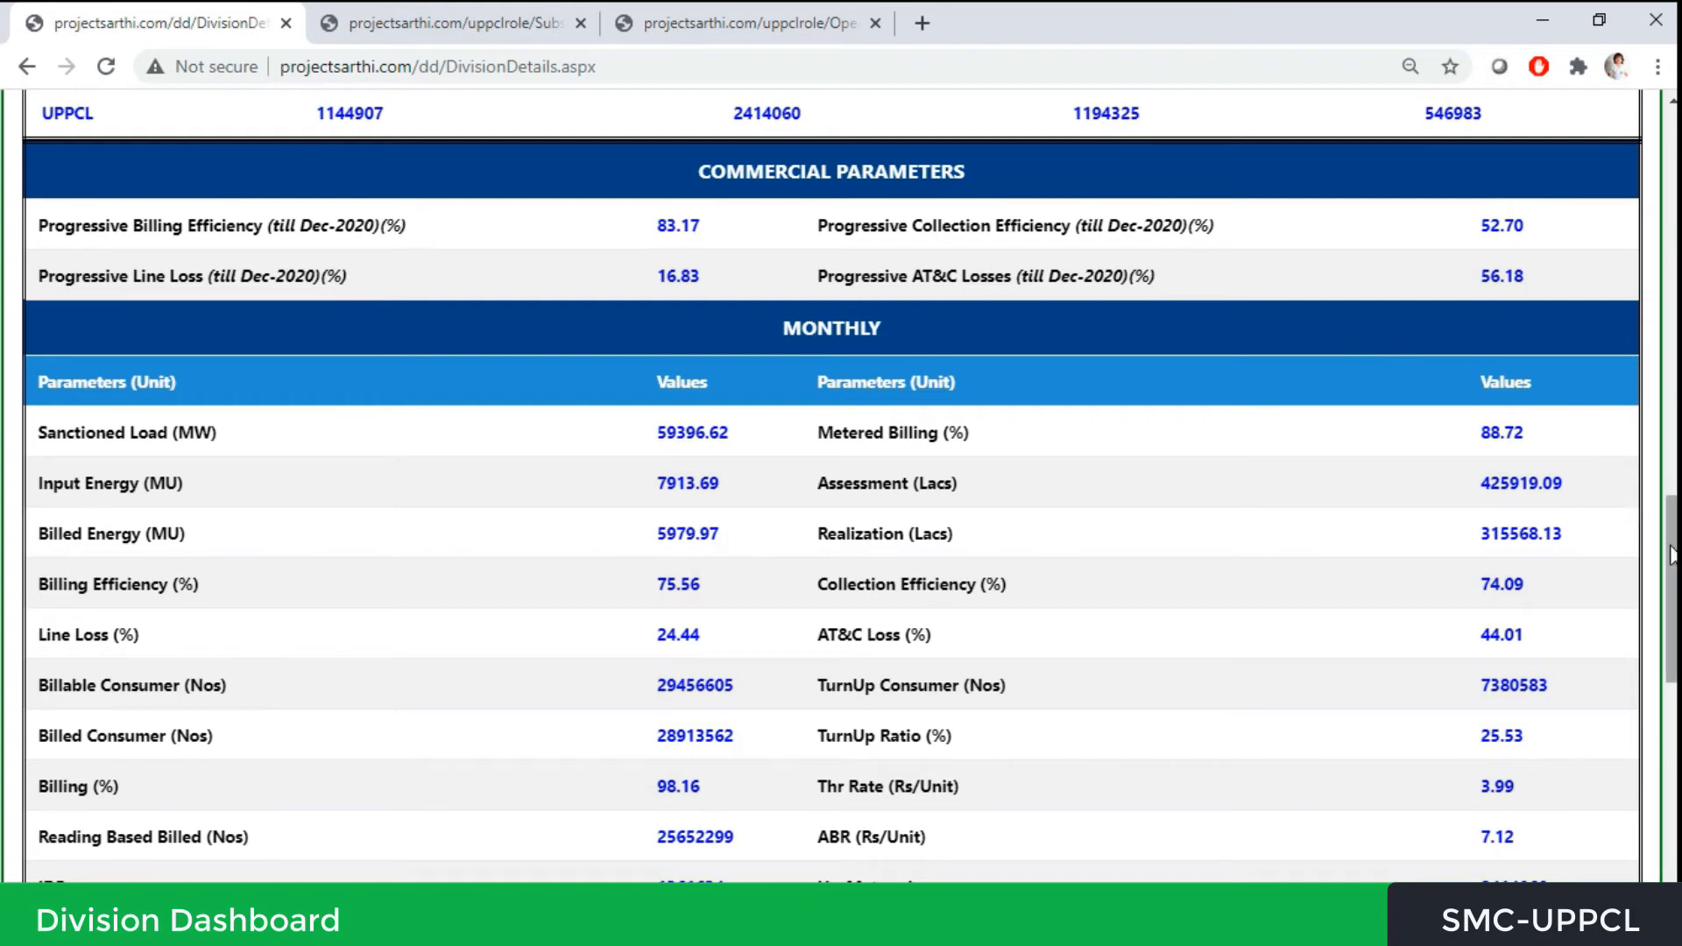
drag(1673, 555, 1673, 171)
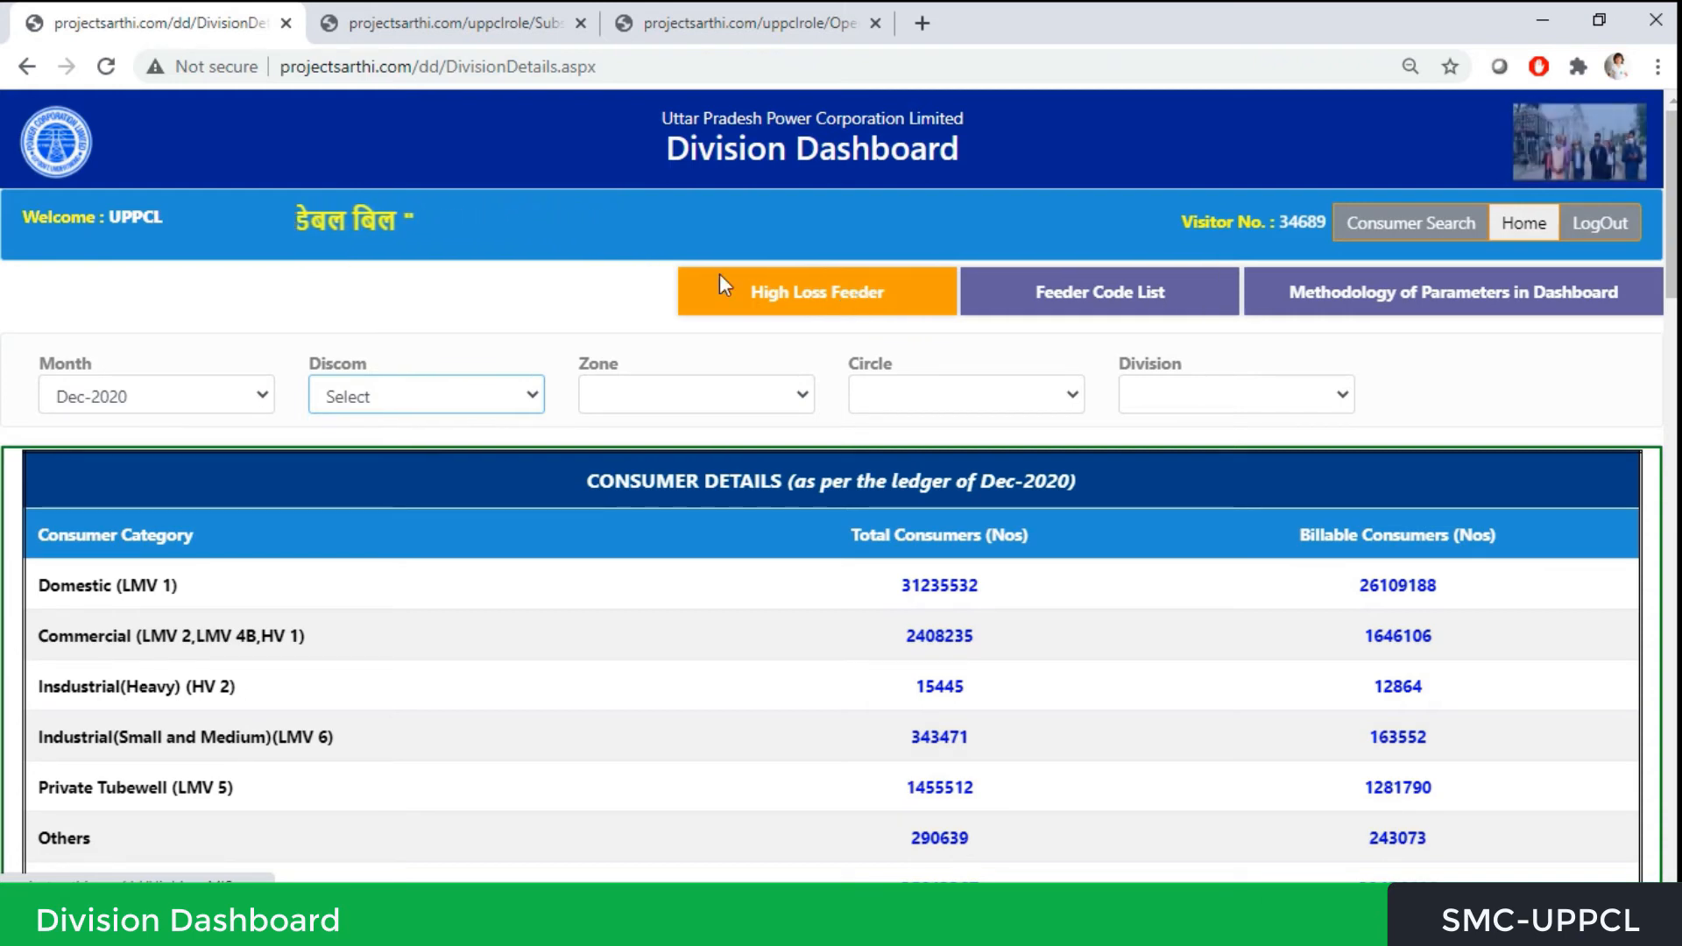
Step: Open the High Loss Feeder status, reset the Source filter to Select, and check the total of feeders excluding PTW
click(786, 296)
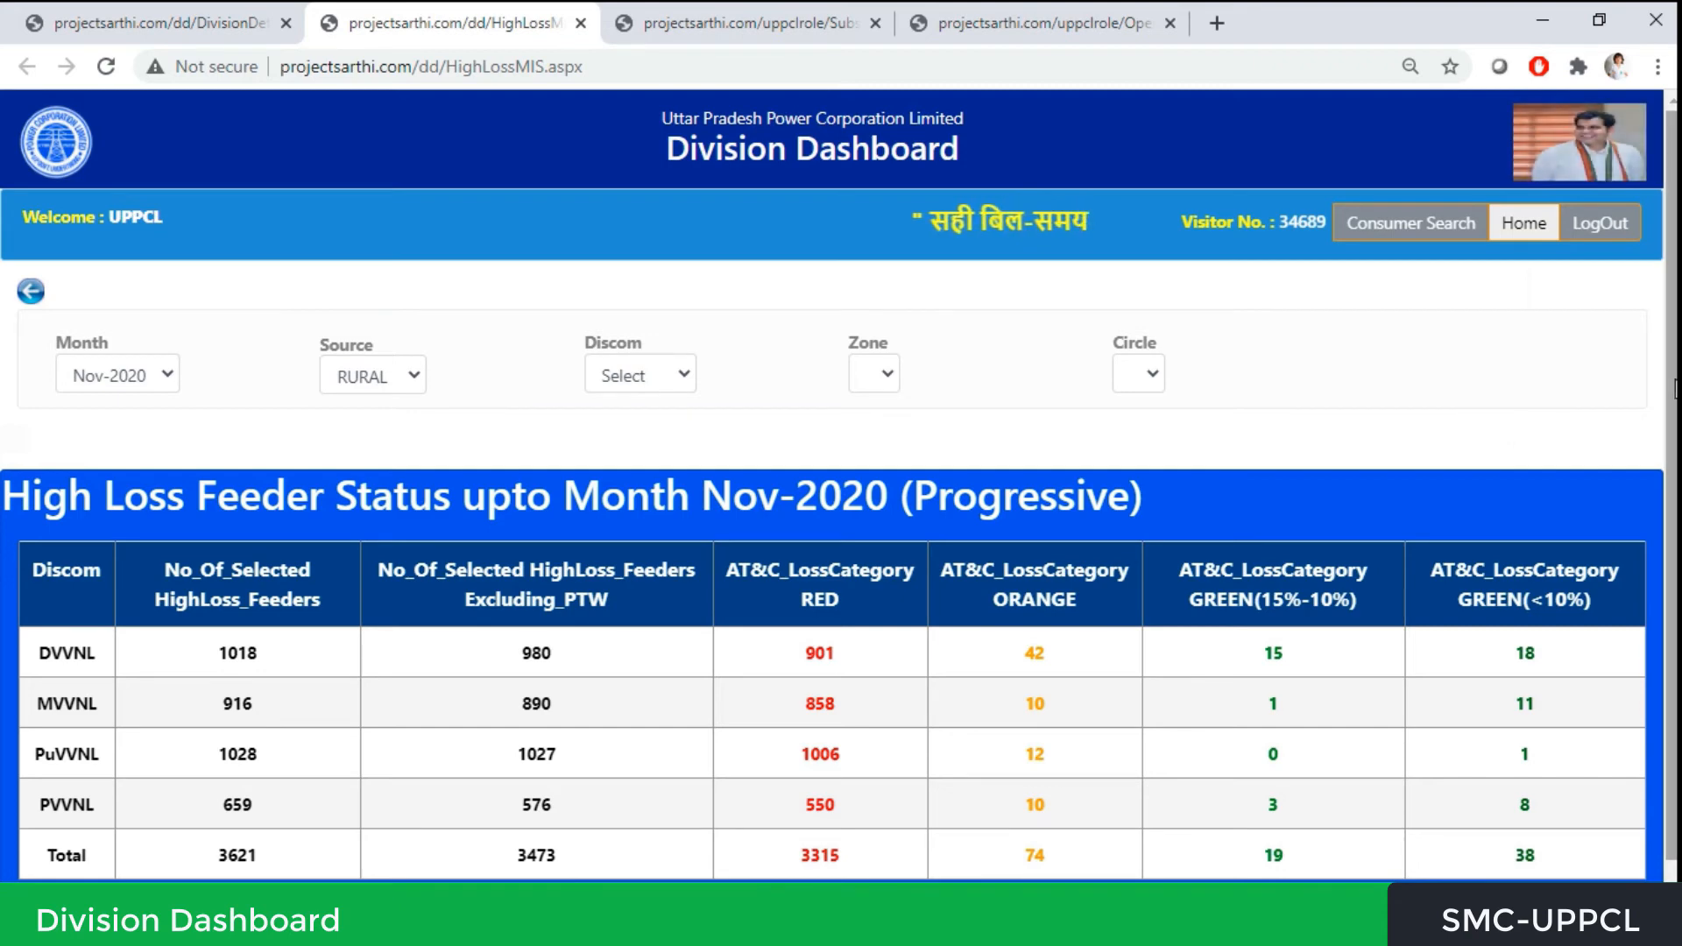
scroll(1675, 399, down, 1)
scroll(1675, 399, down, 1)
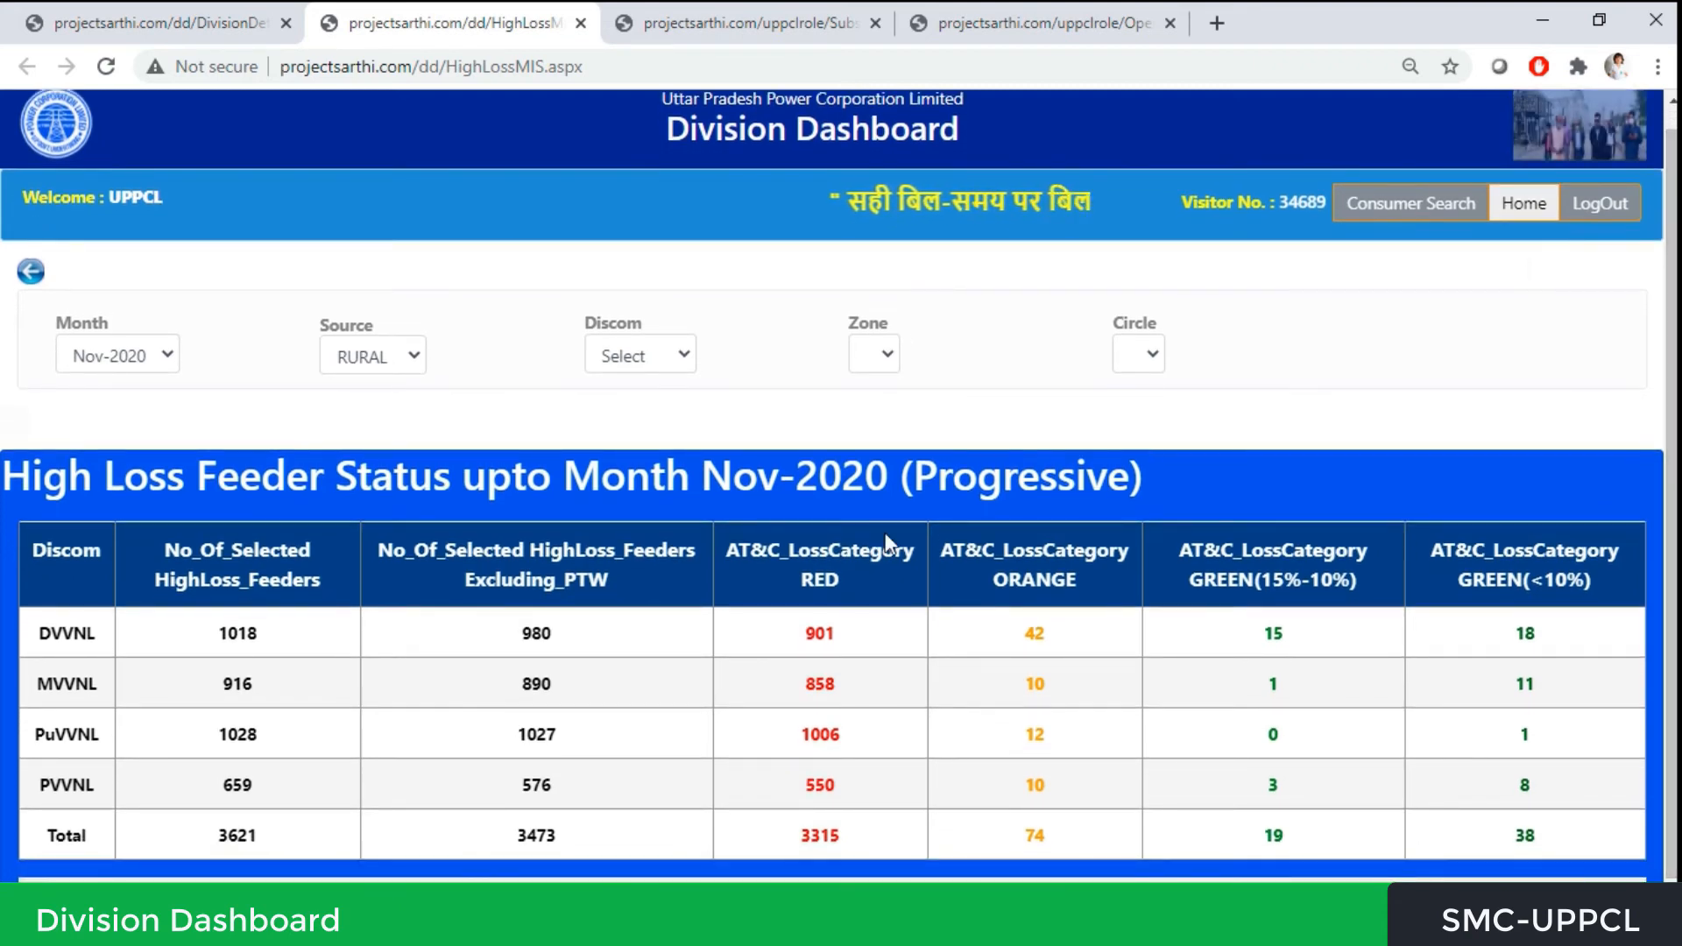
click(401, 355)
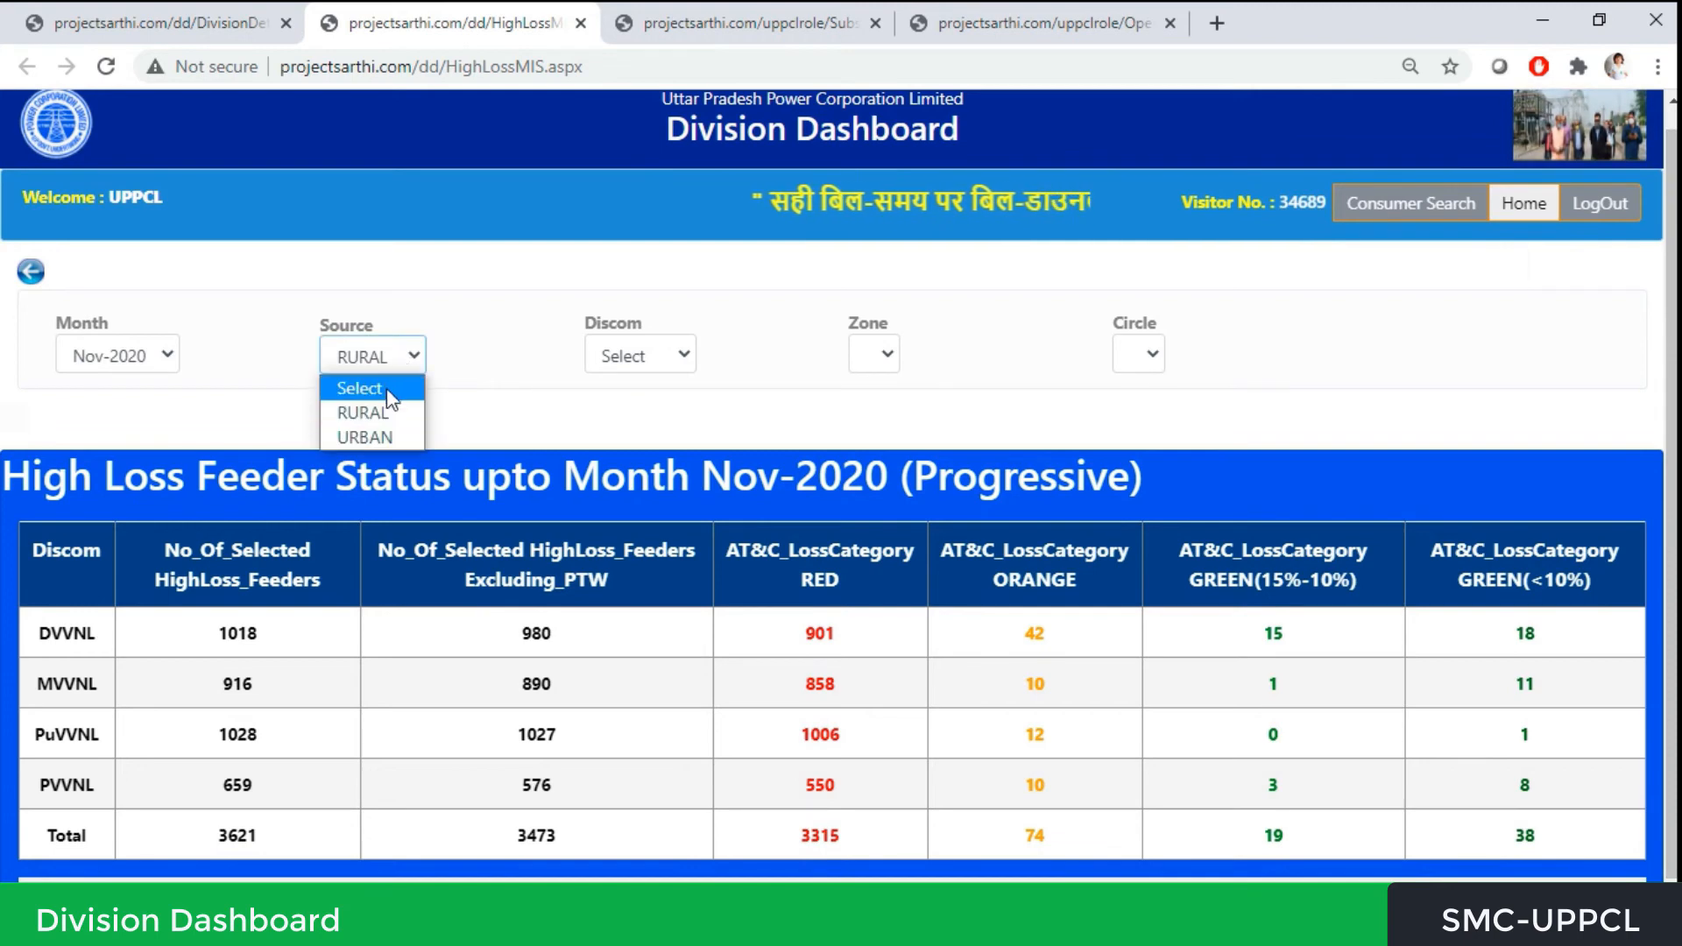
click(390, 388)
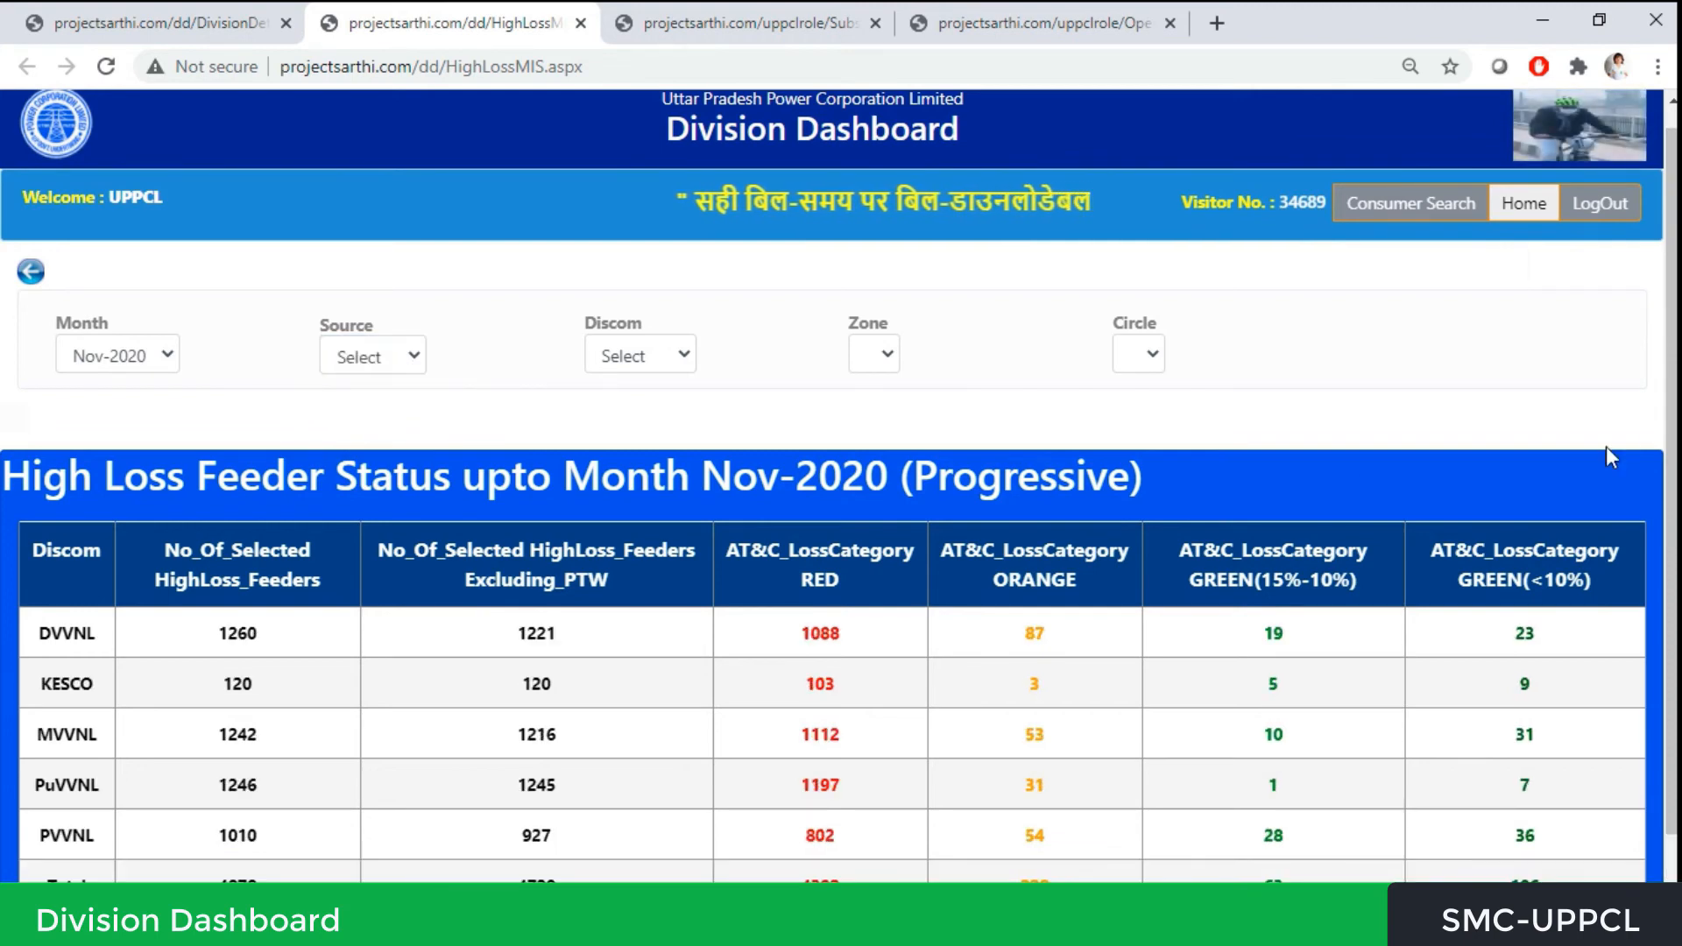
scroll(1673, 413, down, 1)
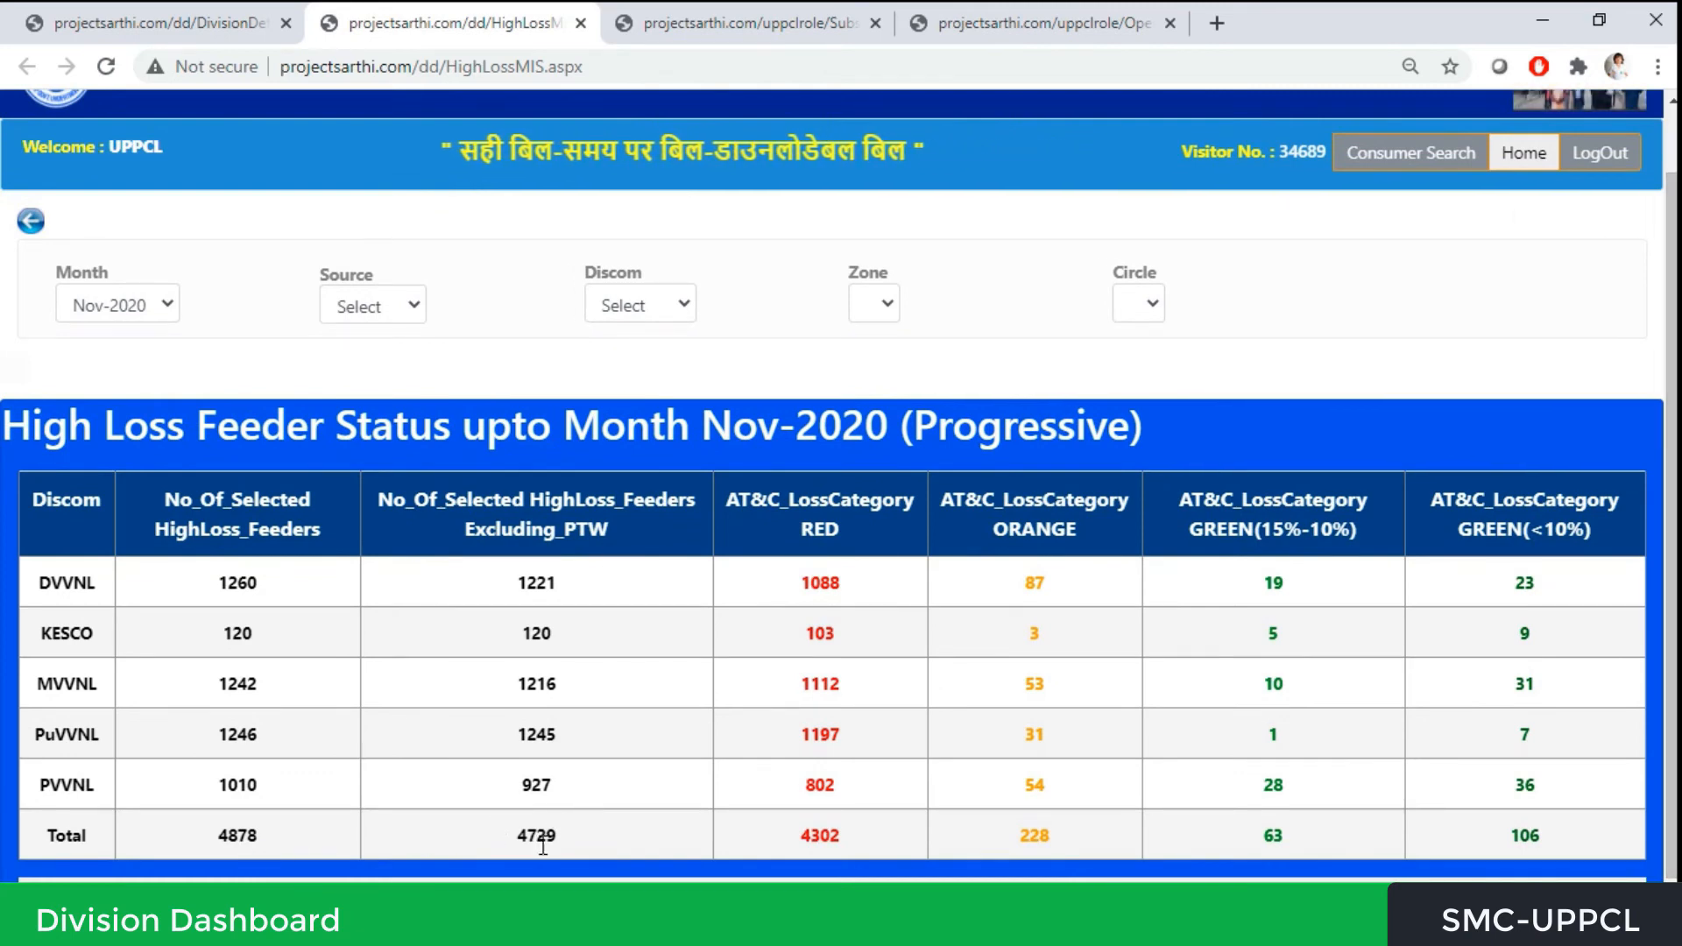
drag(509, 838, 563, 852)
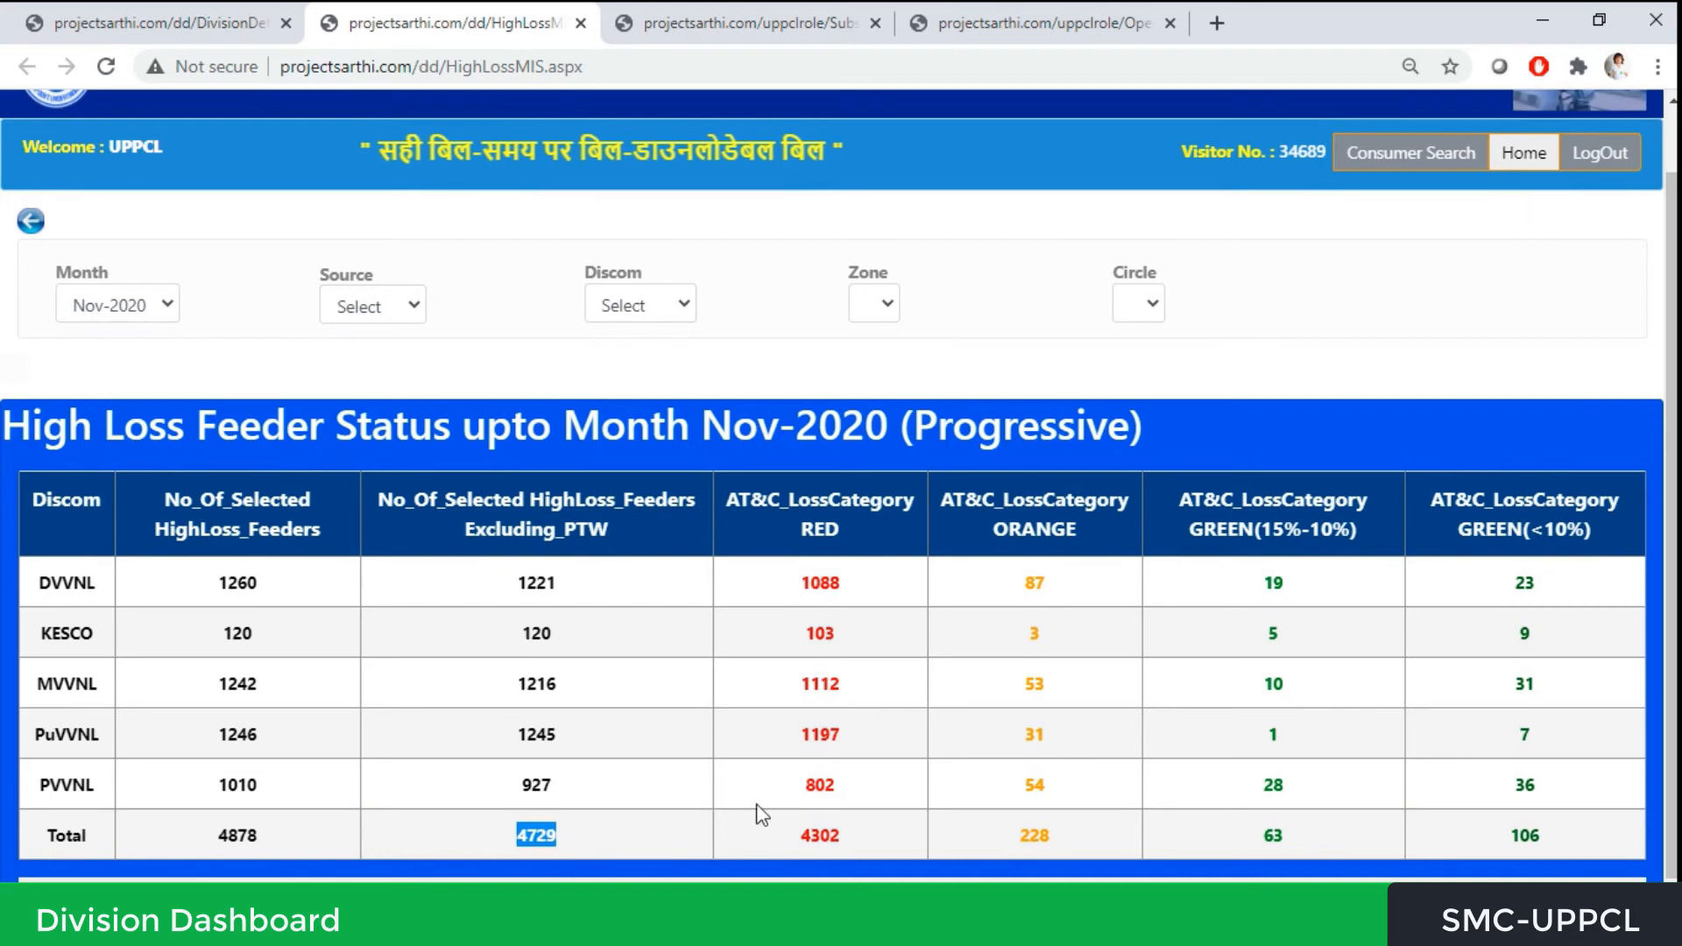
click(627, 837)
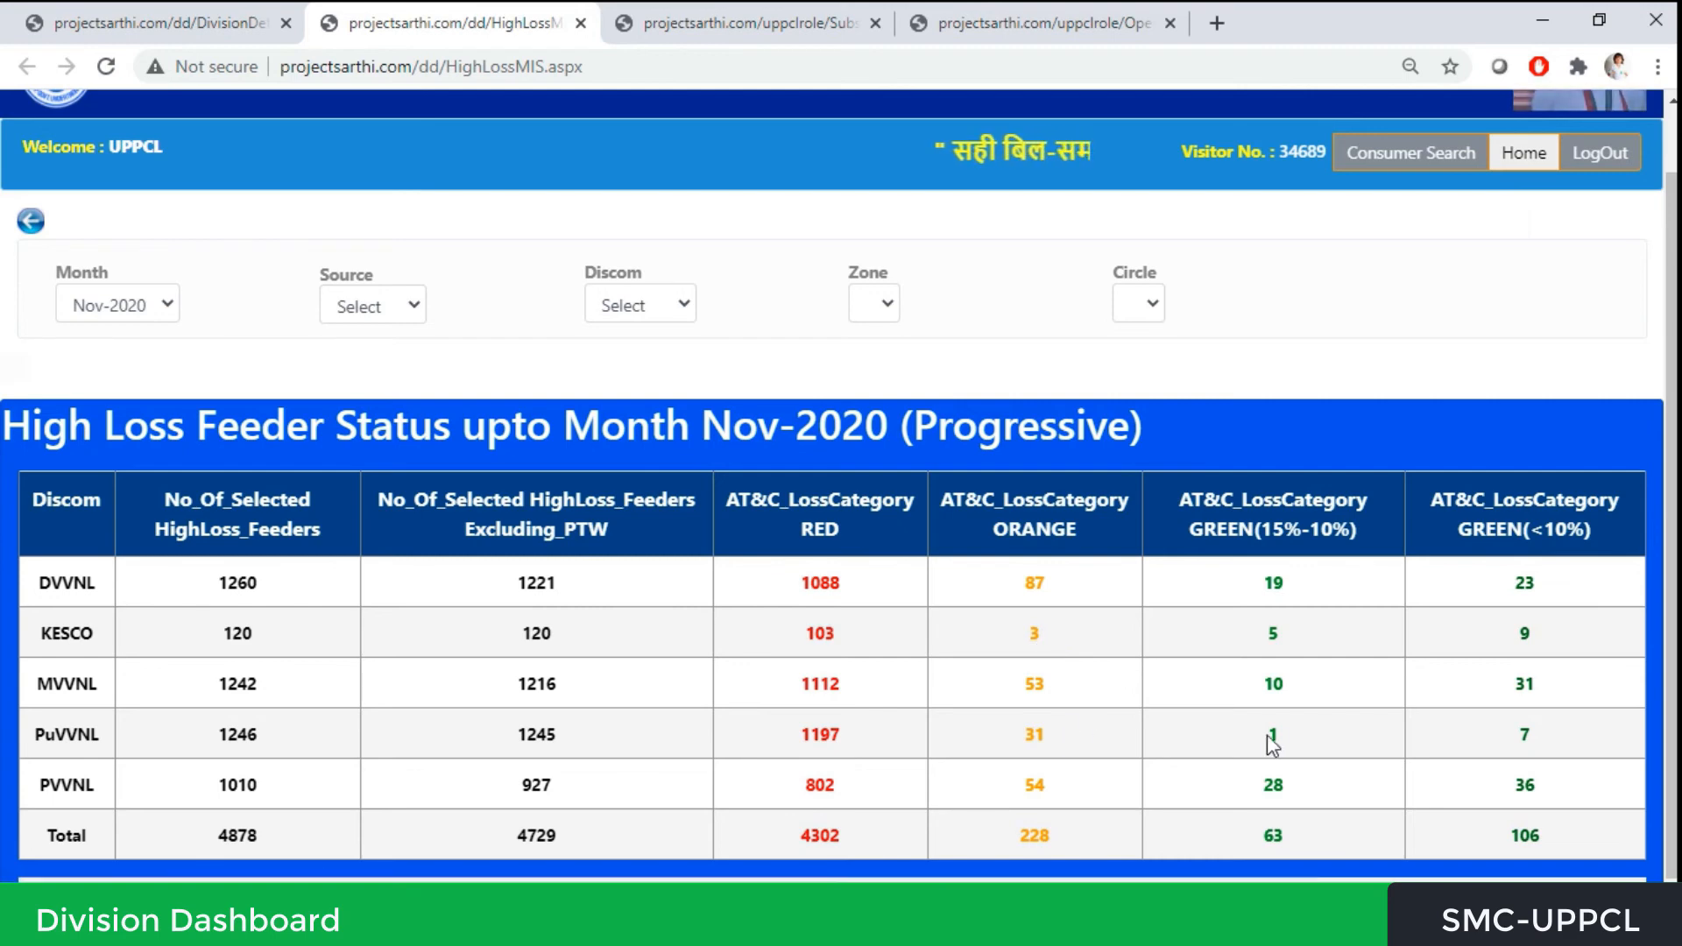
Step: Open the feeders behind MVVNL's GREEN(15%-10%) and KESCO's ORANGE counts, and examine KESCO's AT&C JUN20 (Progressive) values
click(1274, 688)
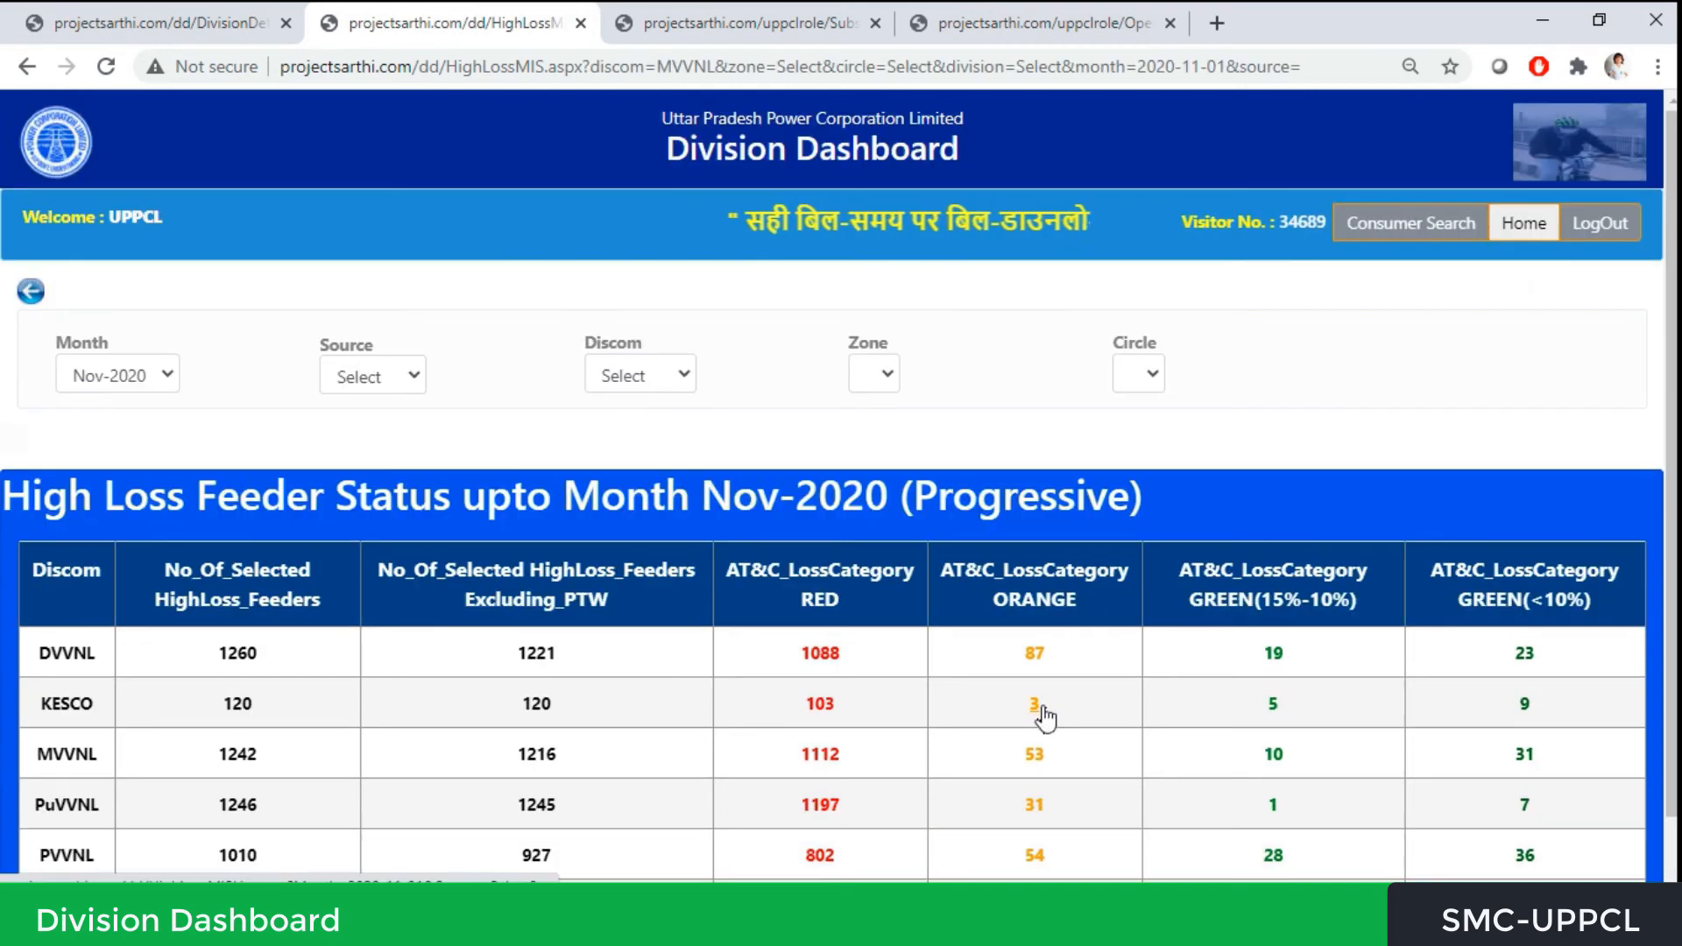
click(1044, 712)
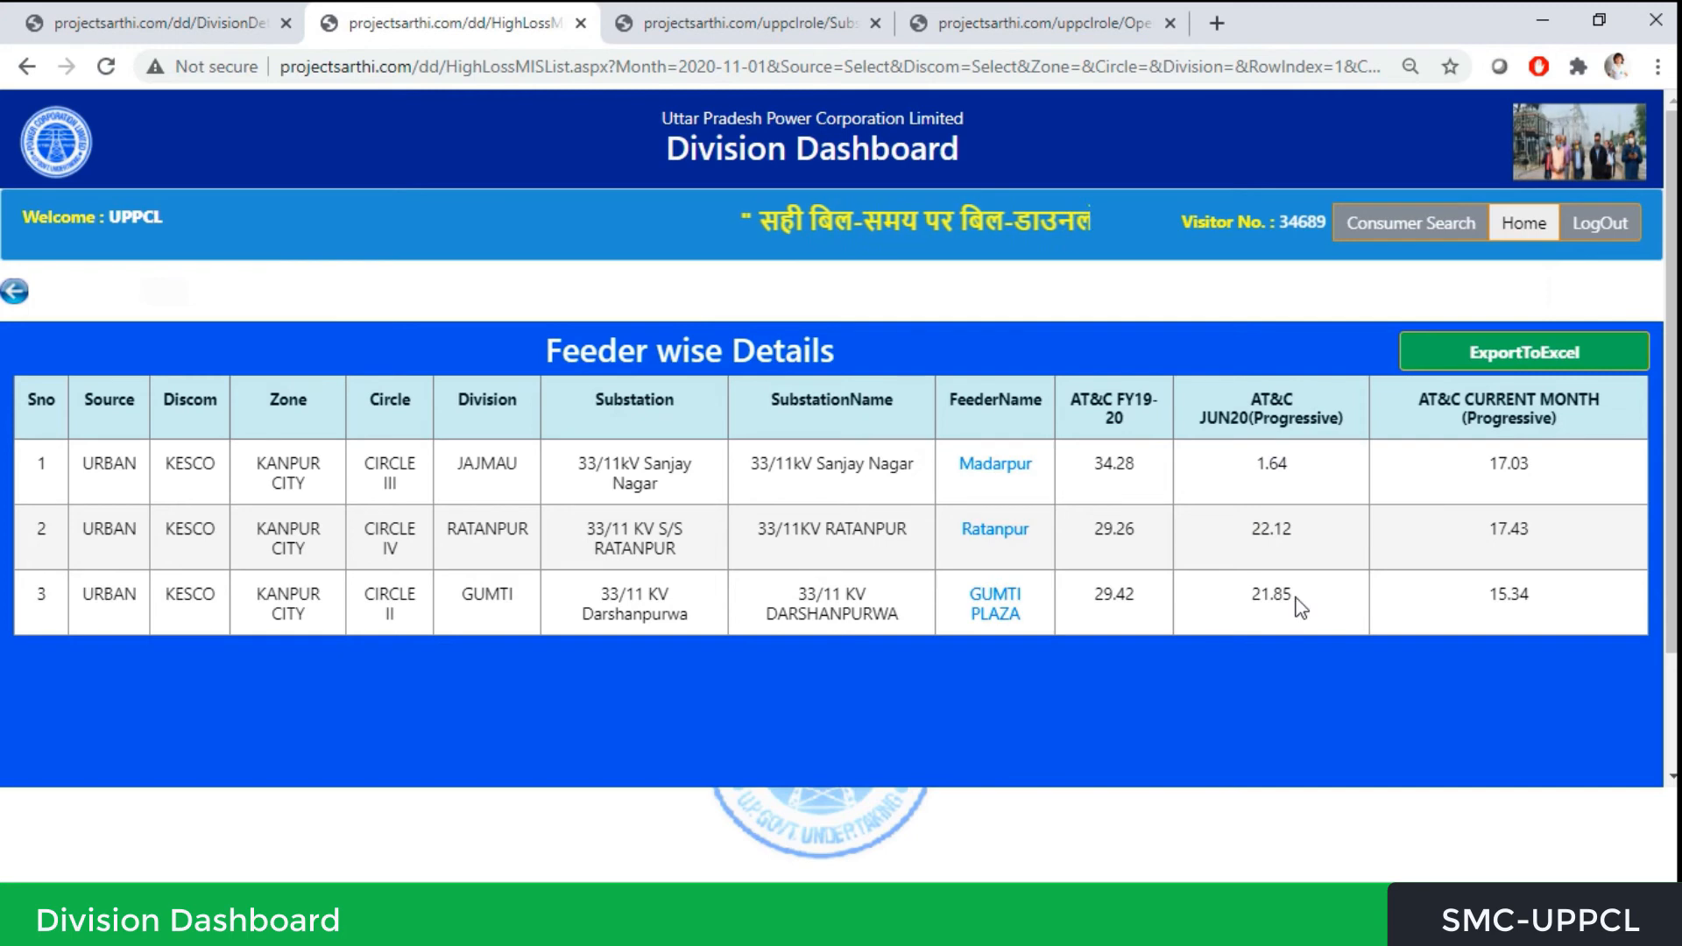
drag(1252, 471, 1276, 541)
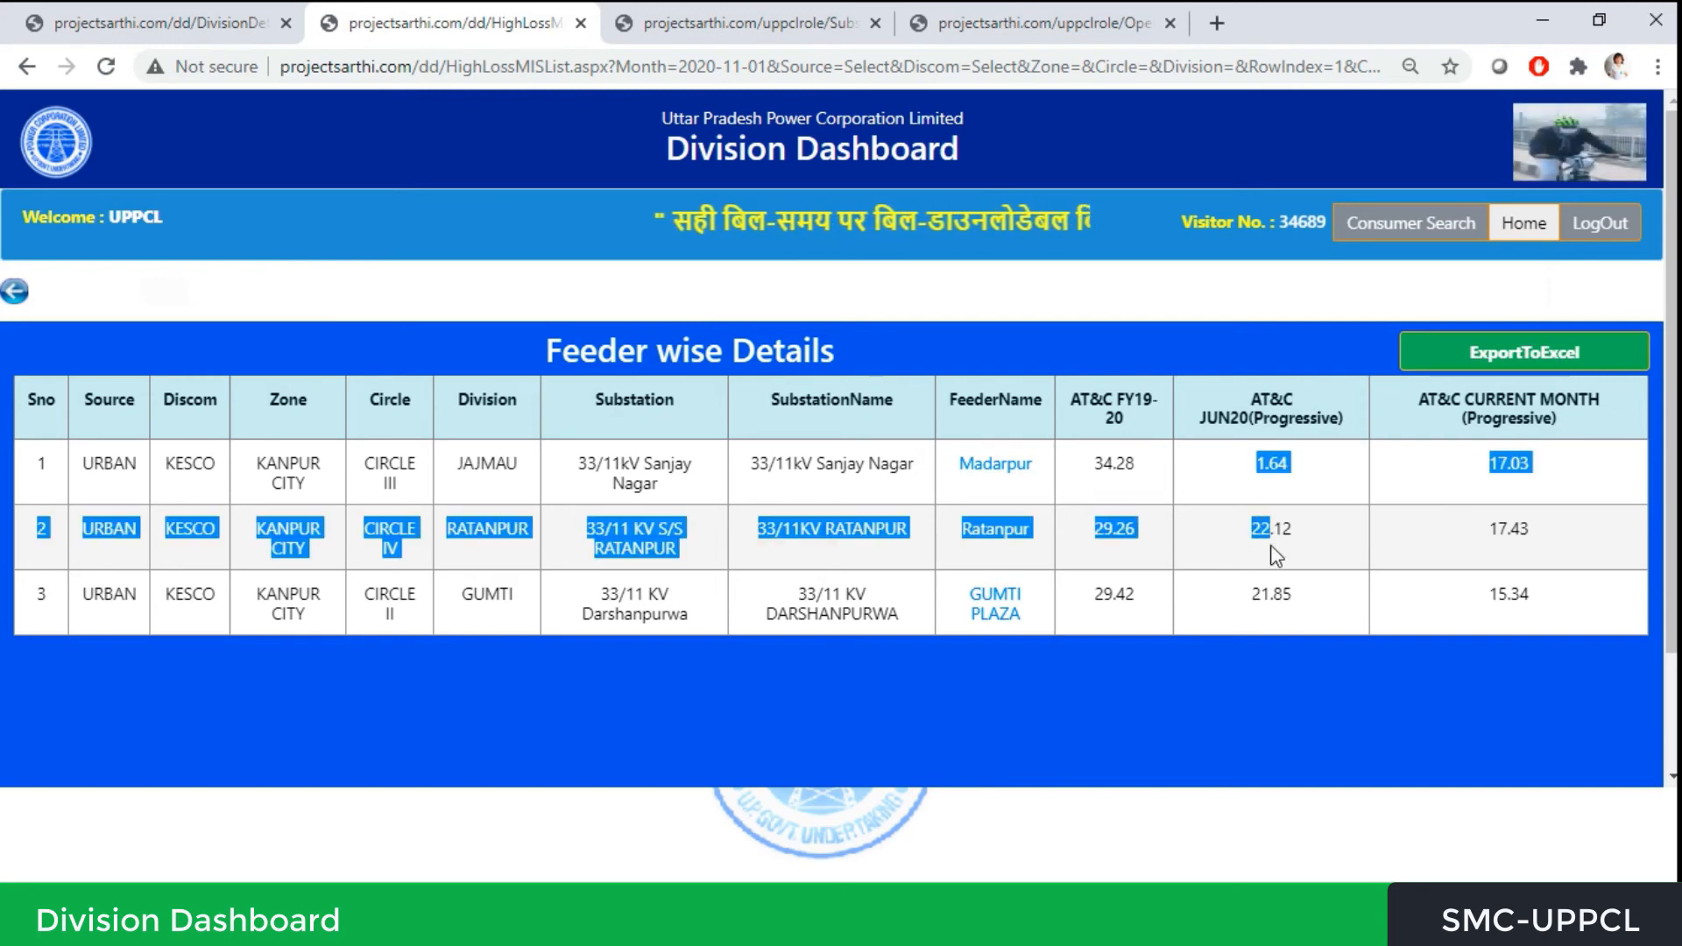
click(1311, 538)
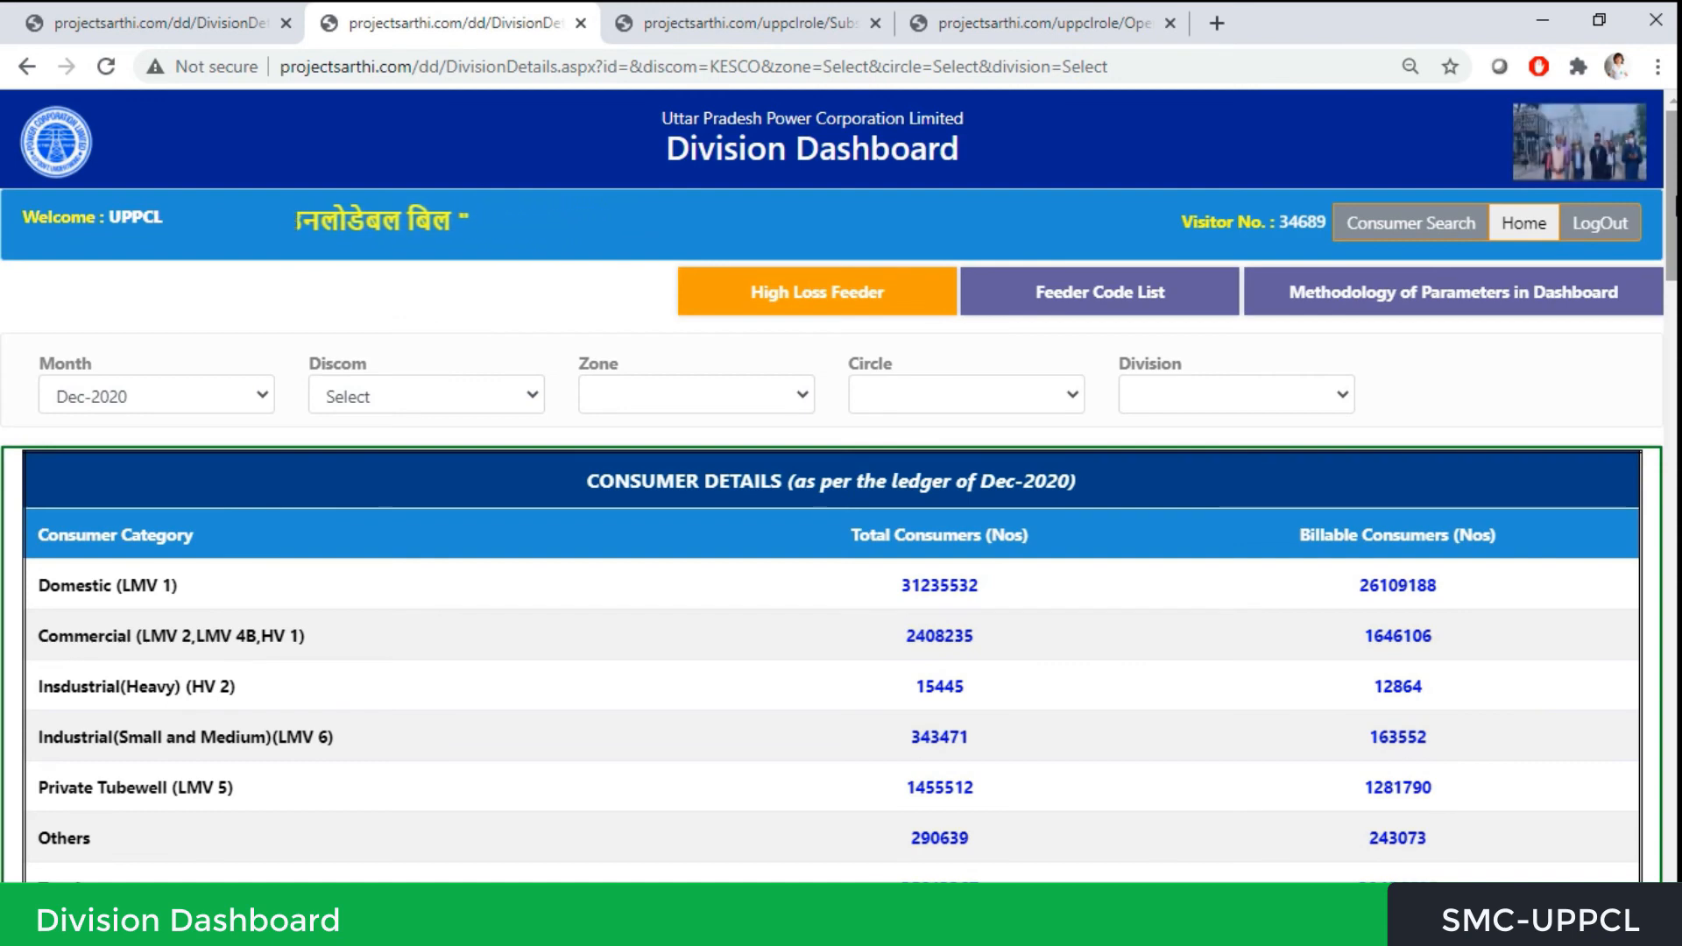
Step: Open the Feeder Code List, view its discom options, and close it
click(1140, 301)
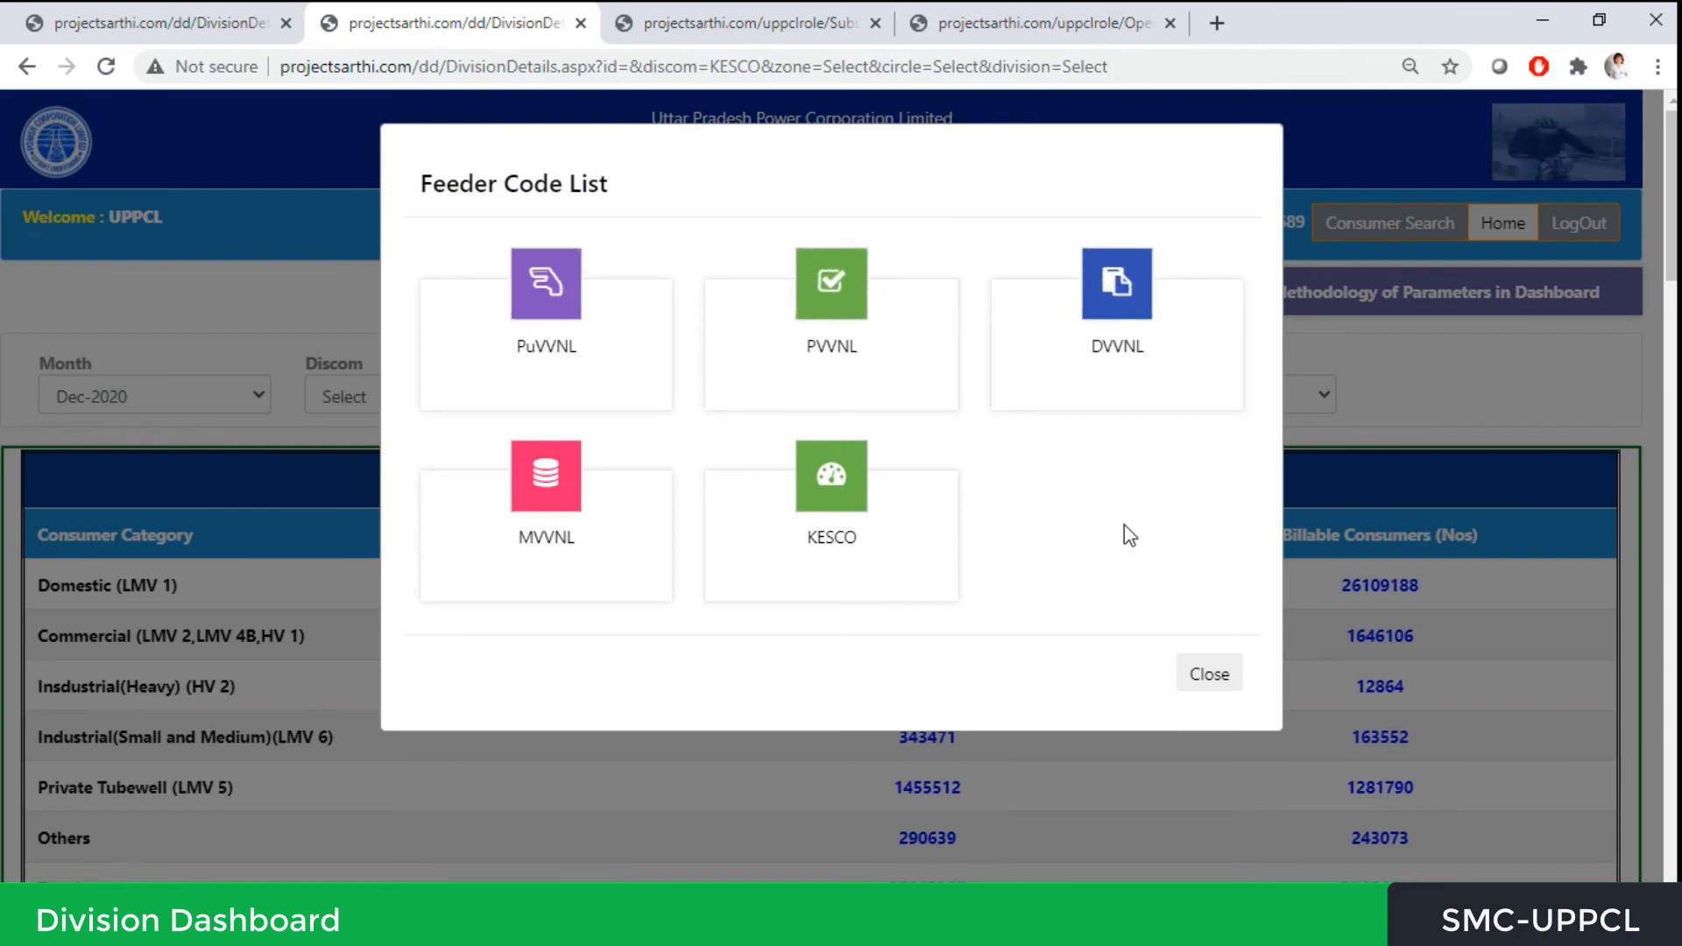
click(1217, 676)
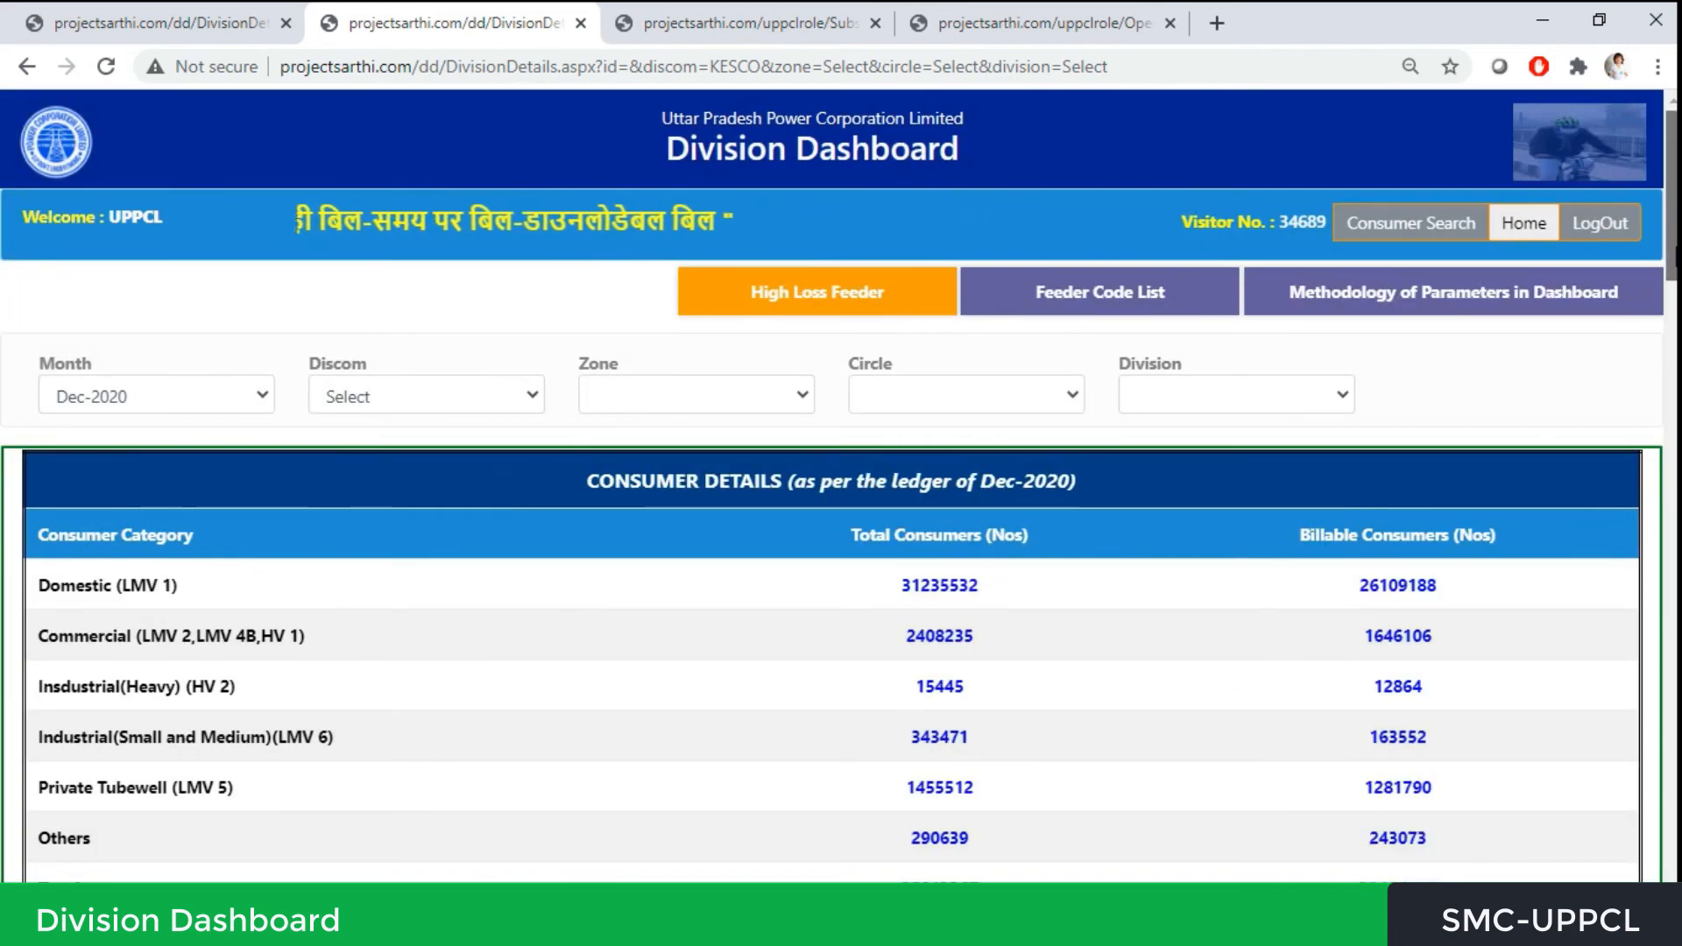
Step: Review the division dashboard's consumer, actionable point and monthly sections, the 11 KV Feeder Summary, and the Arrear Status
scroll(832, 491, down, 1)
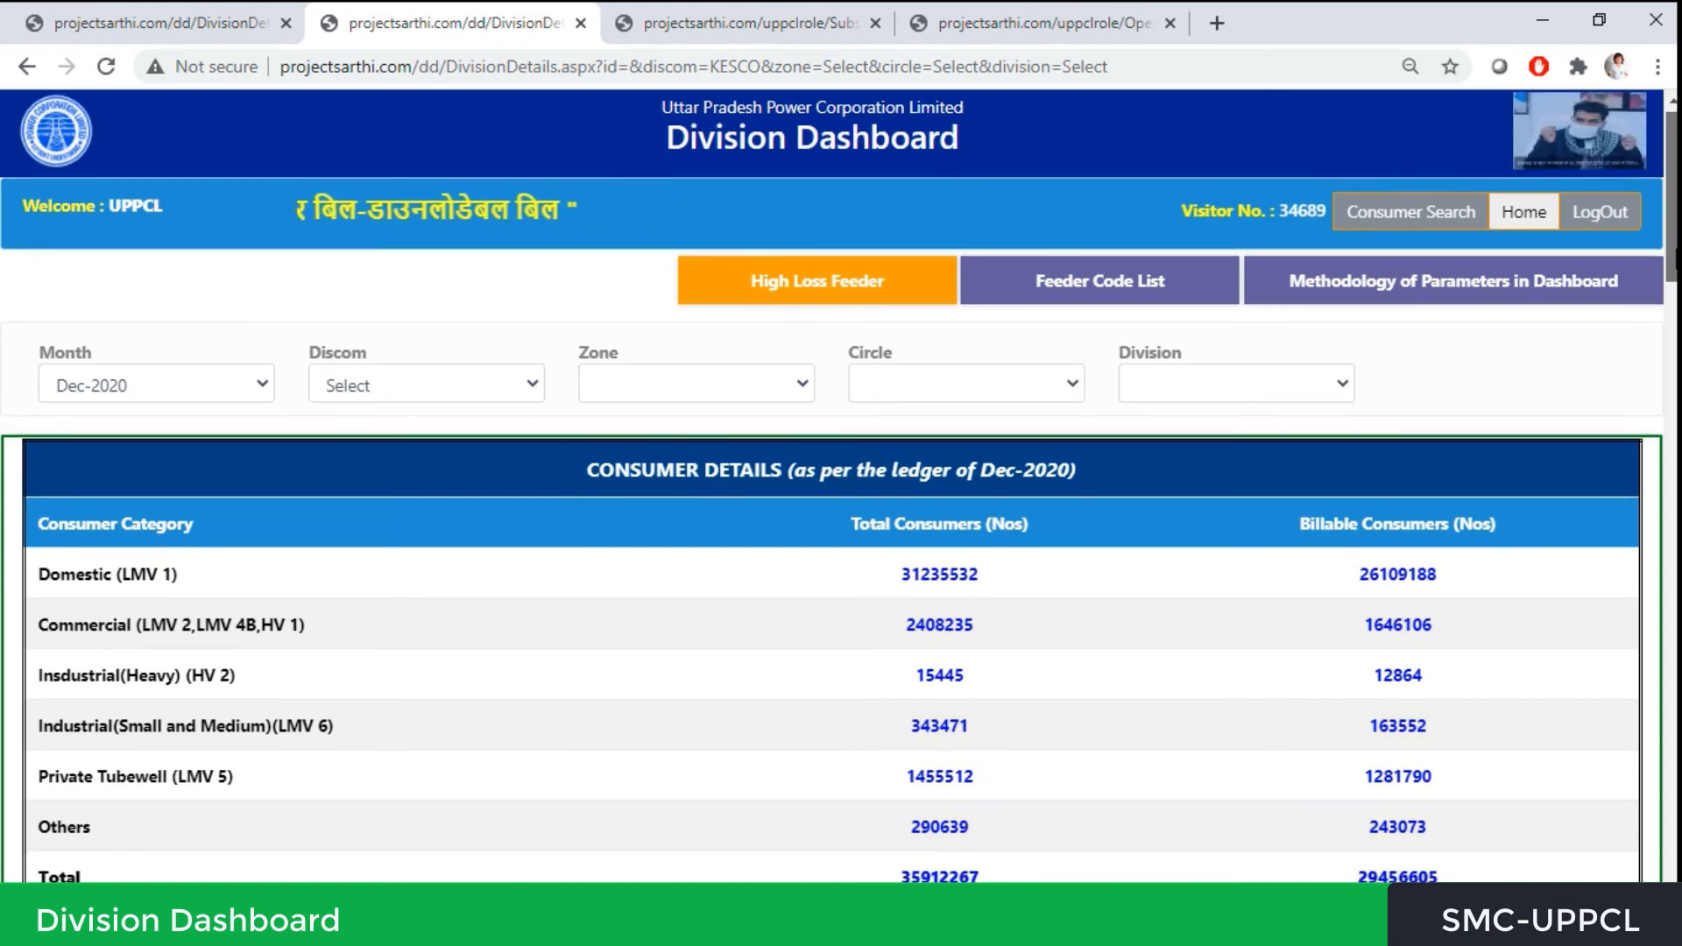
scroll(832, 486, down, 7)
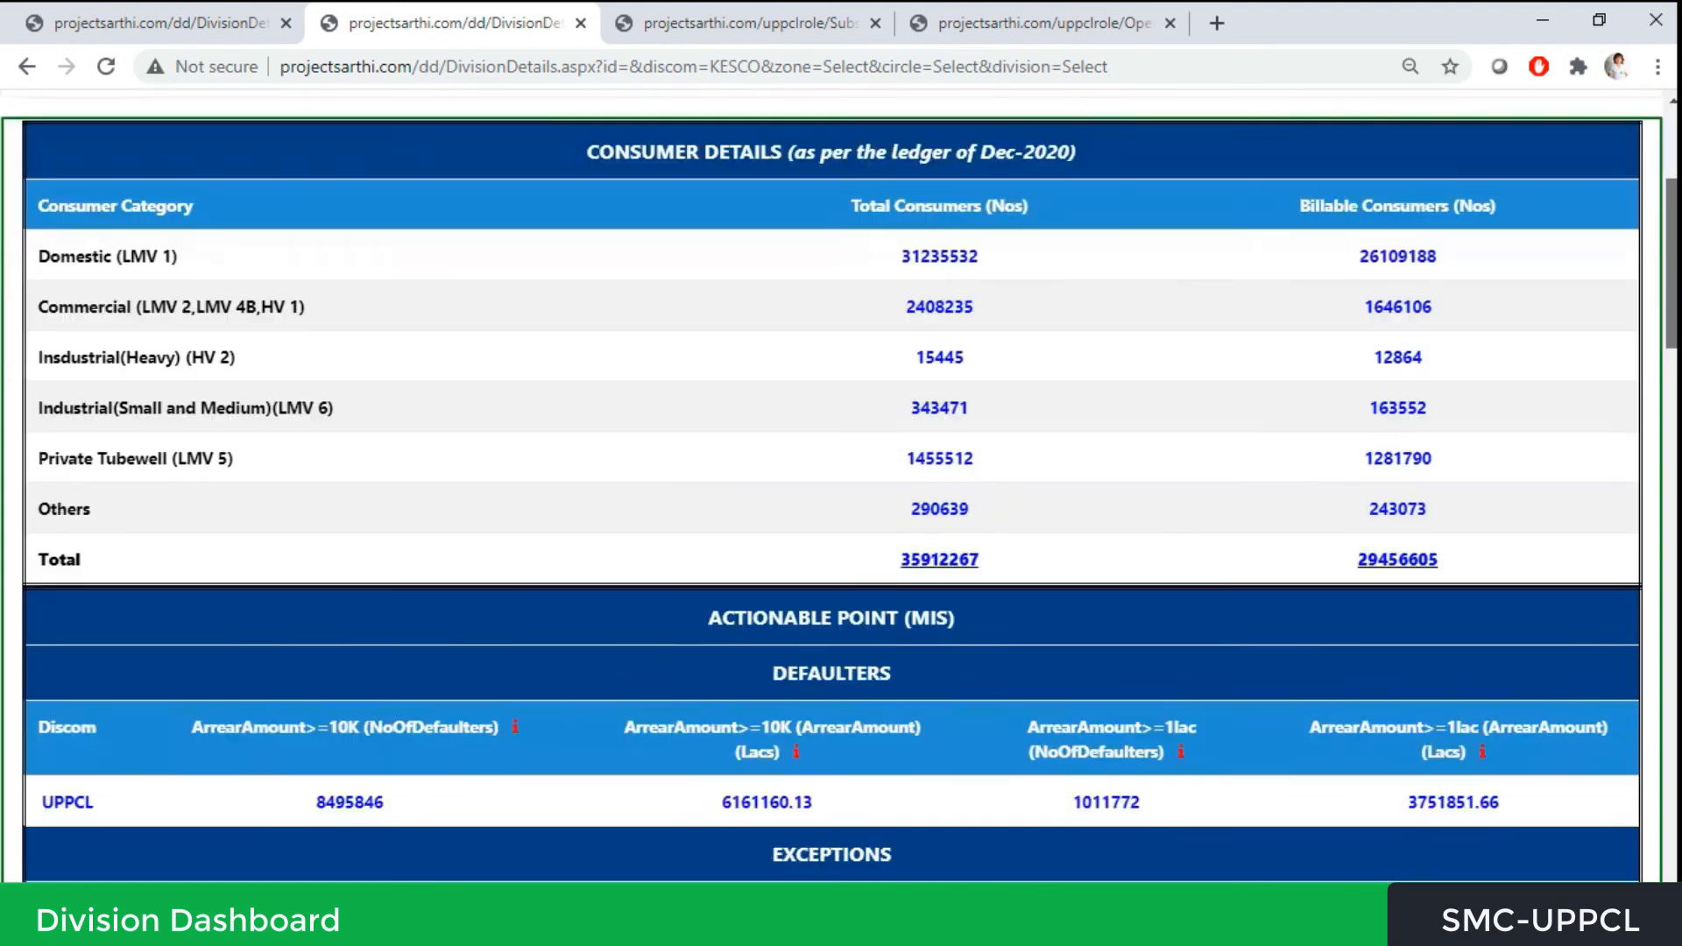
scroll(832, 486, down, 10)
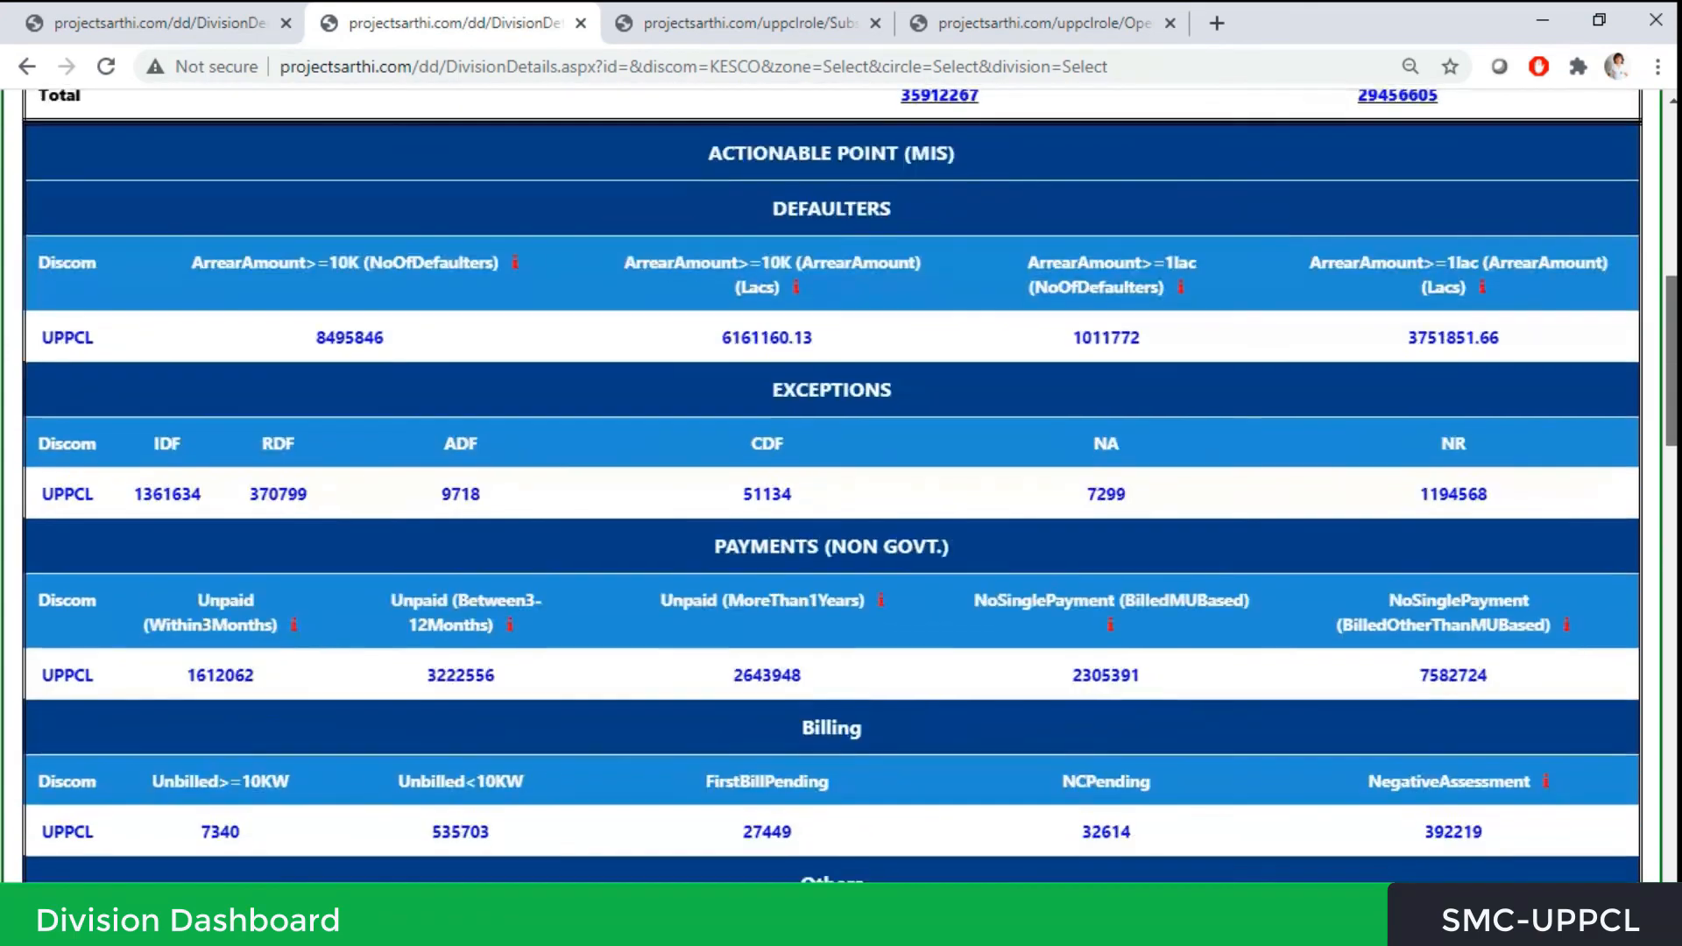
scroll(1671, 561, down, 8)
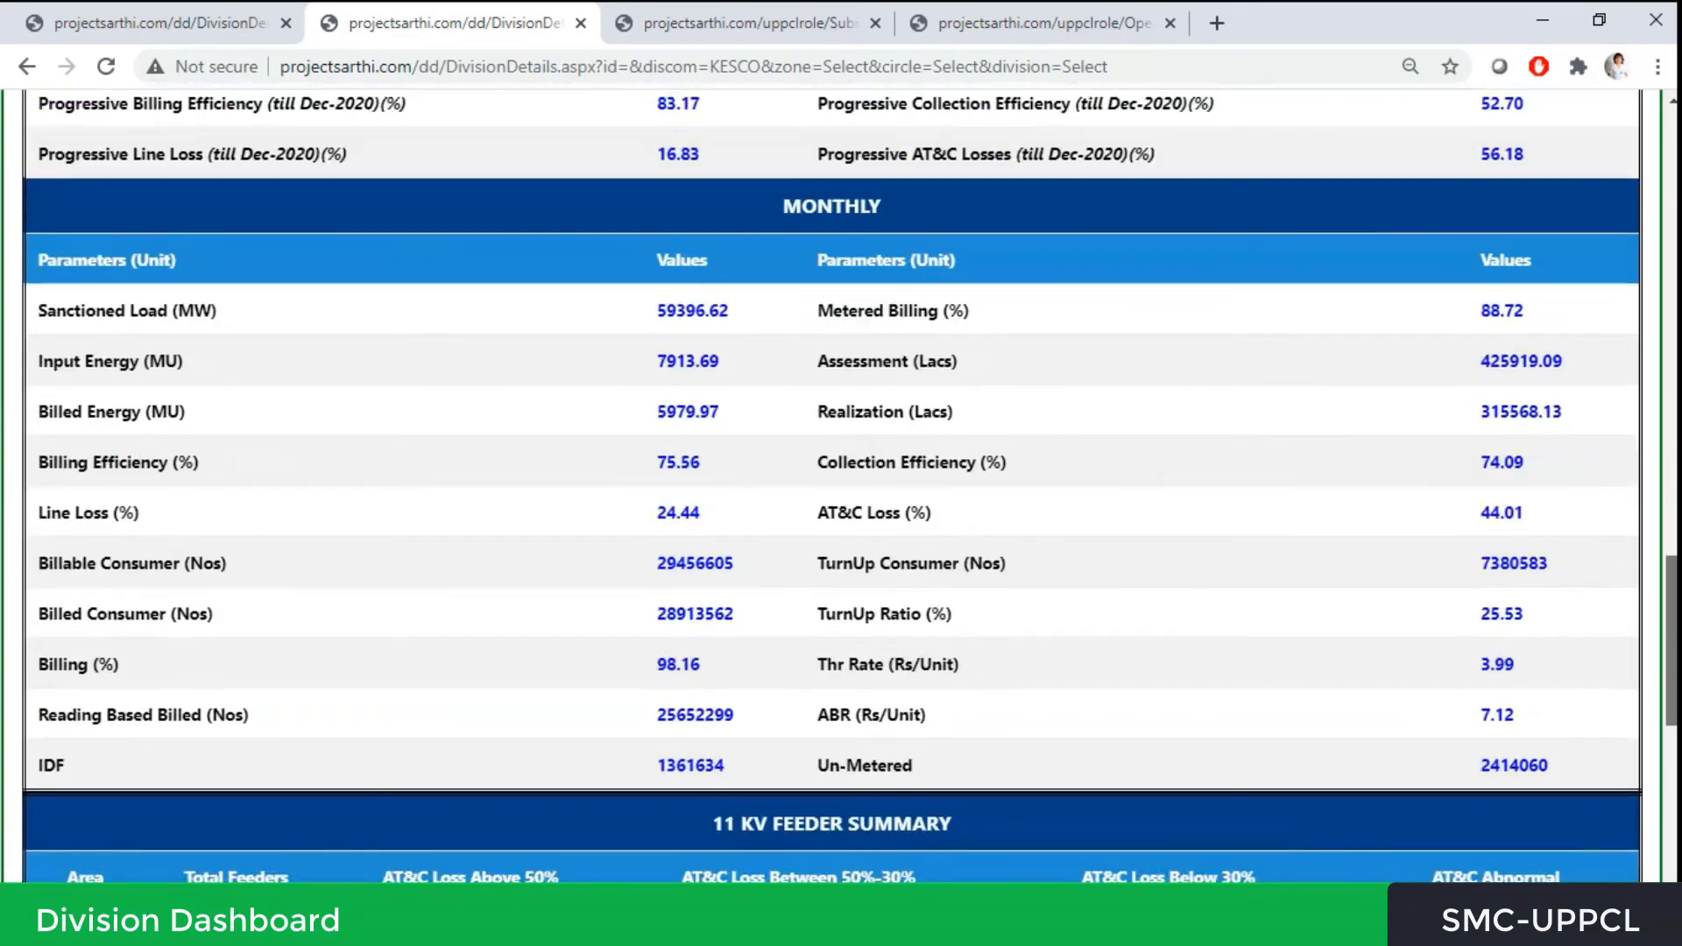
scroll(1671, 561, up, 8)
drag(1670, 561, 1670, 805)
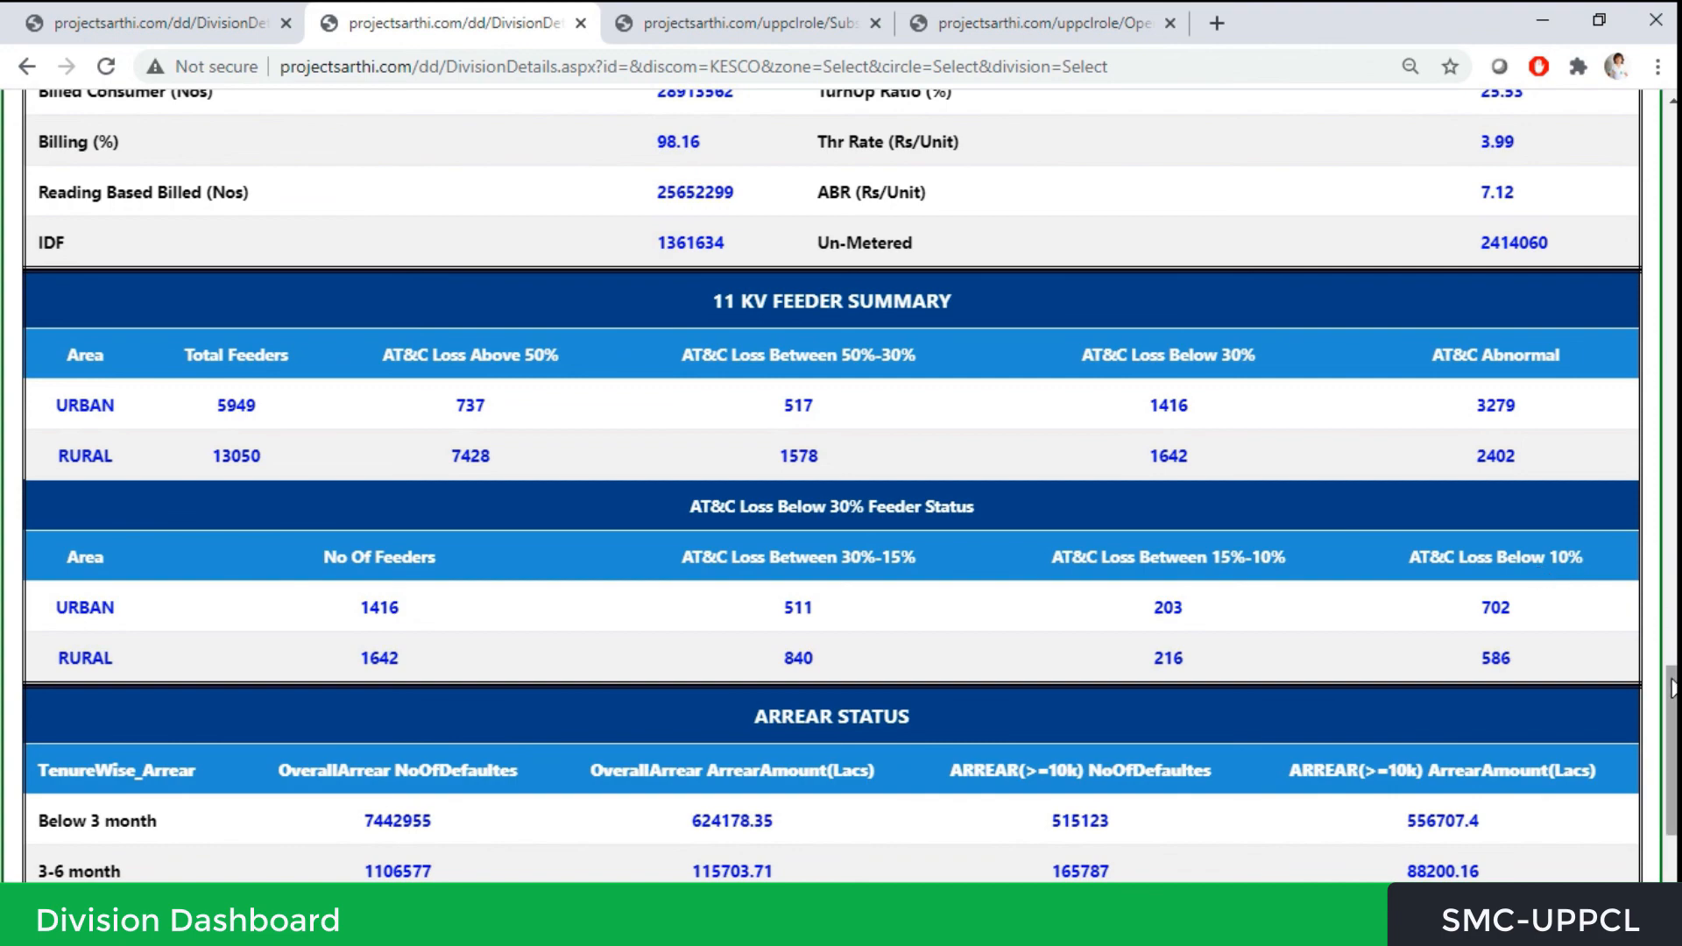
scroll(1673, 711, down, 1)
drag(1673, 711, 1670, 276)
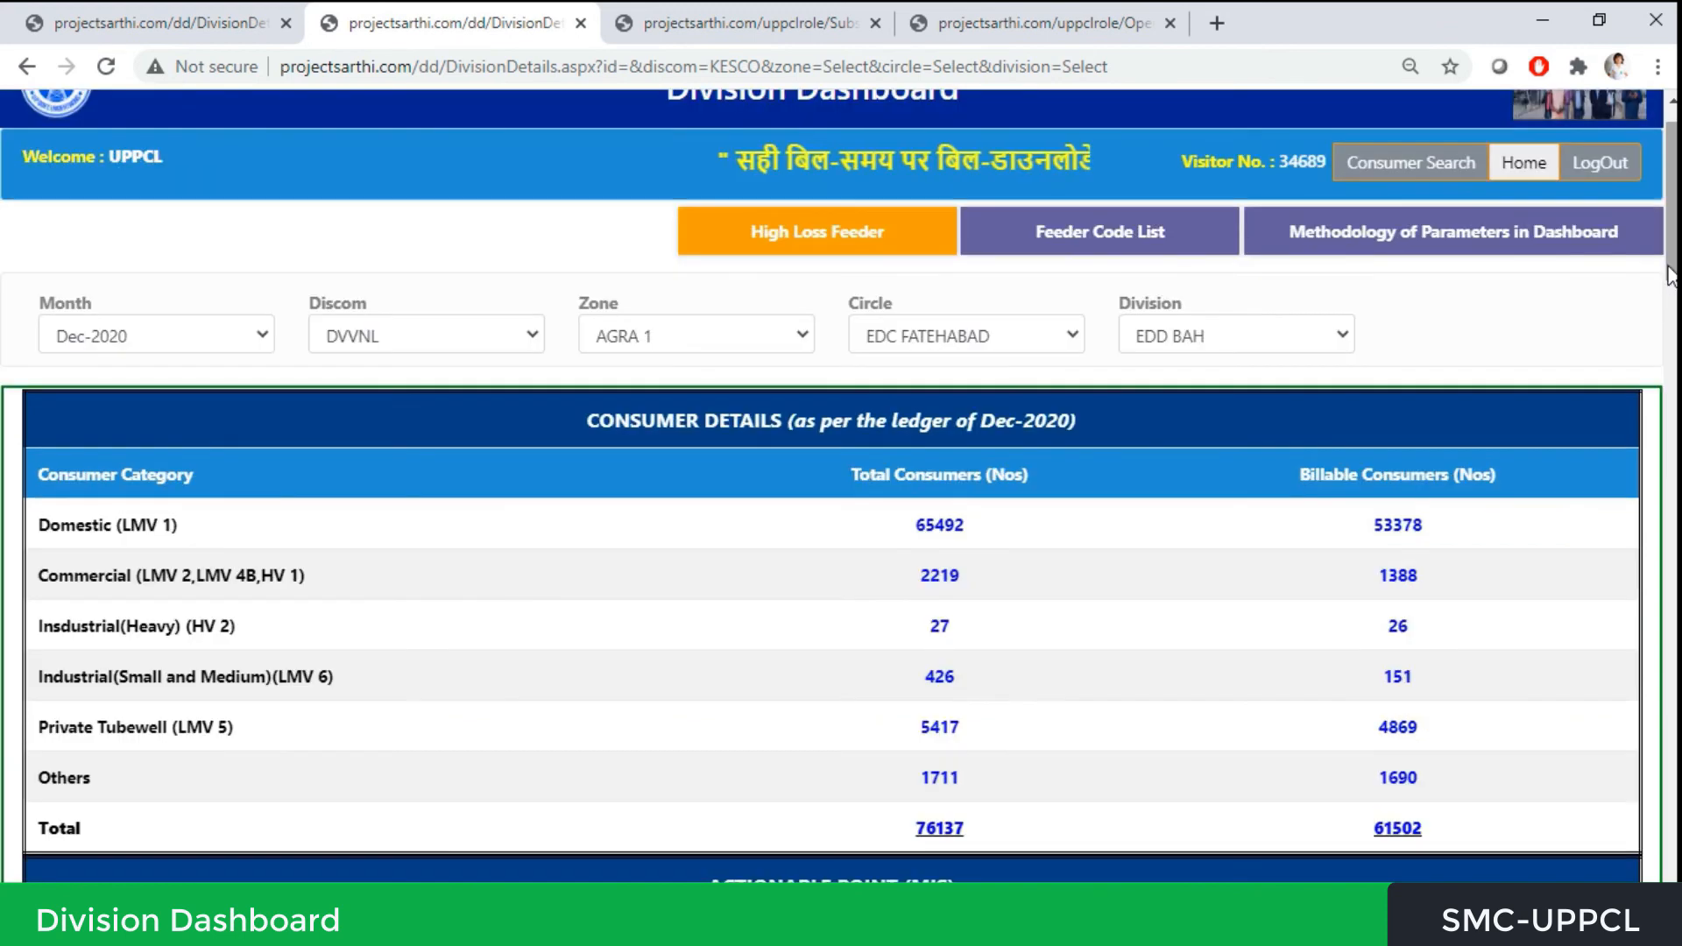